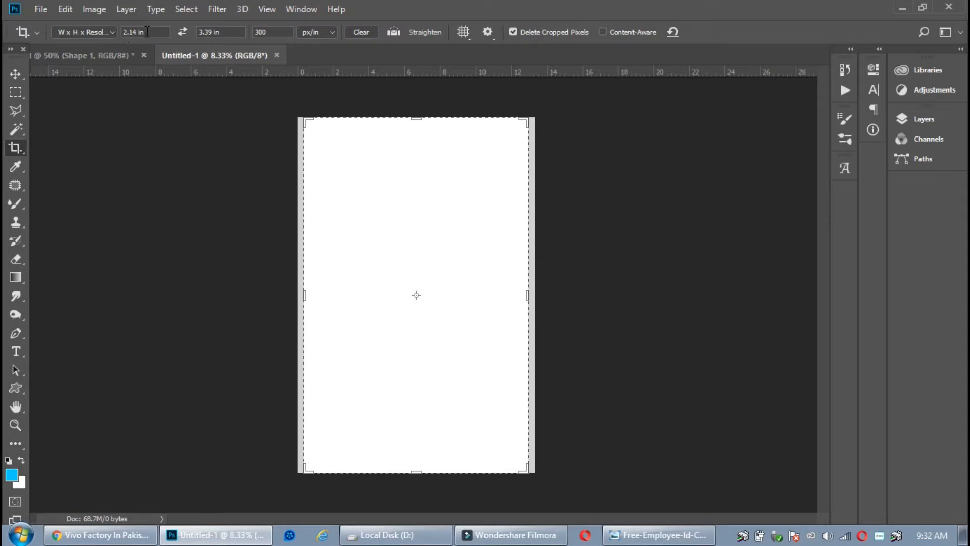
Commit a 2.14 × 3.39 in crop at 300 px/in and zoom in on the card
left_click_drag(239, 32, 158, 44)
double_click(433, 169)
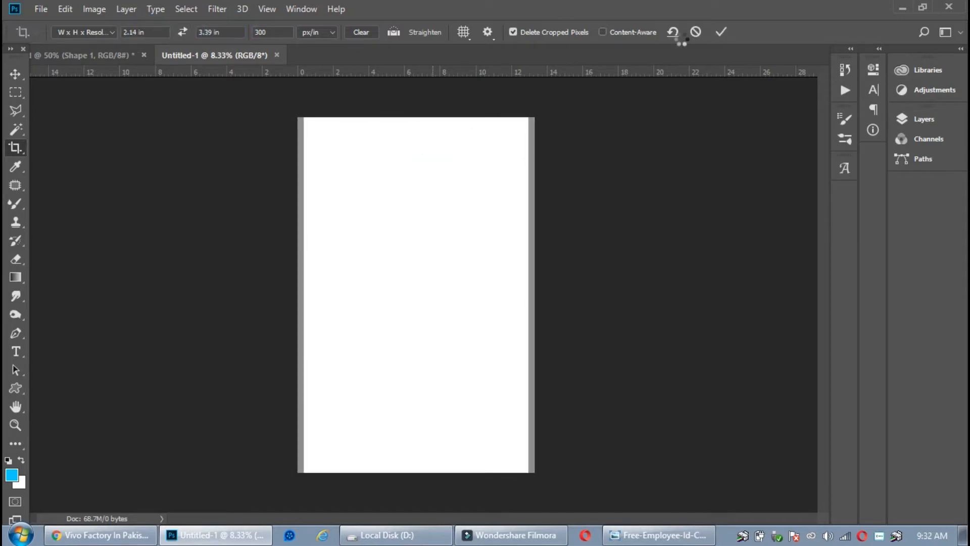
key("ctrl+plus")
key("ctrl+plus")
key("ctrl+plus")
key("ctrl+plus")
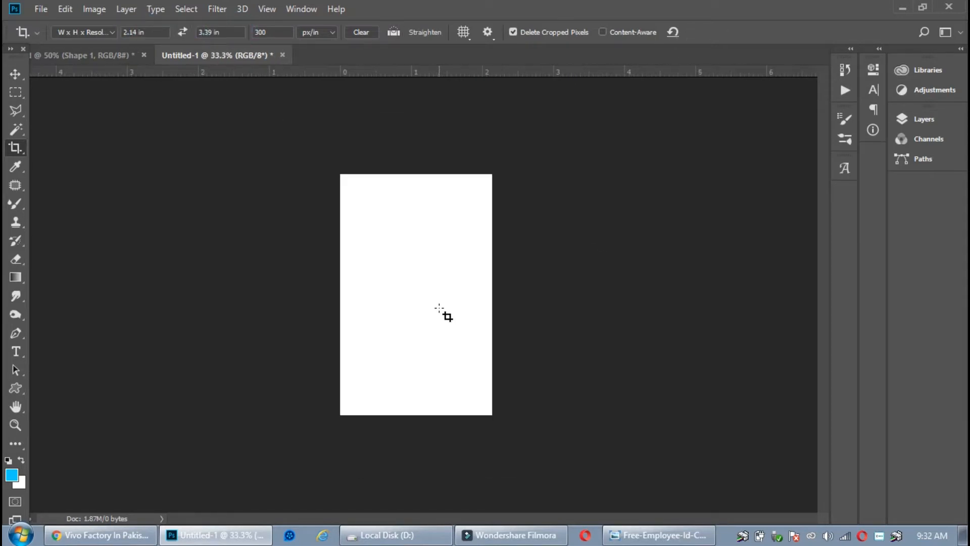
key("ctrl+plus")
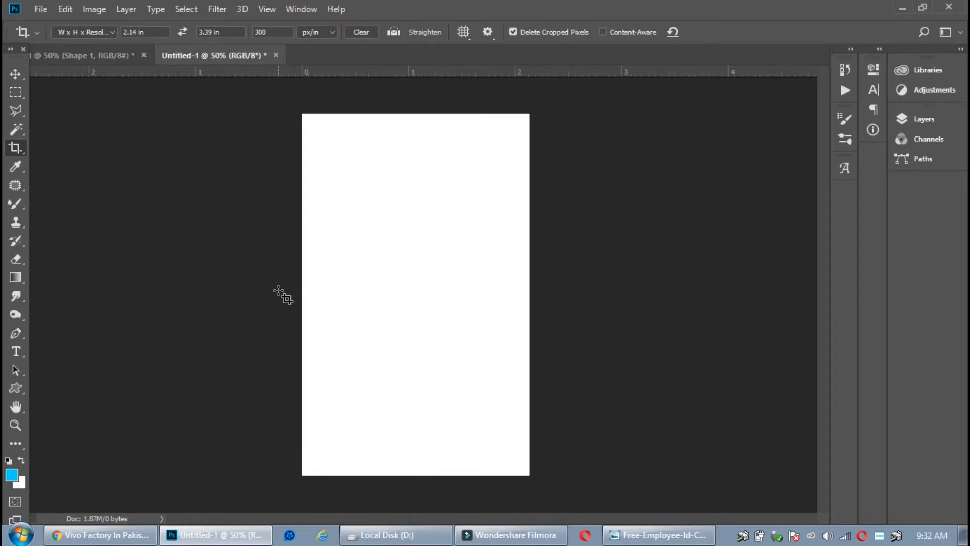
Draw a four-point shape band across the card's top and fill it orange
left_click(15, 333)
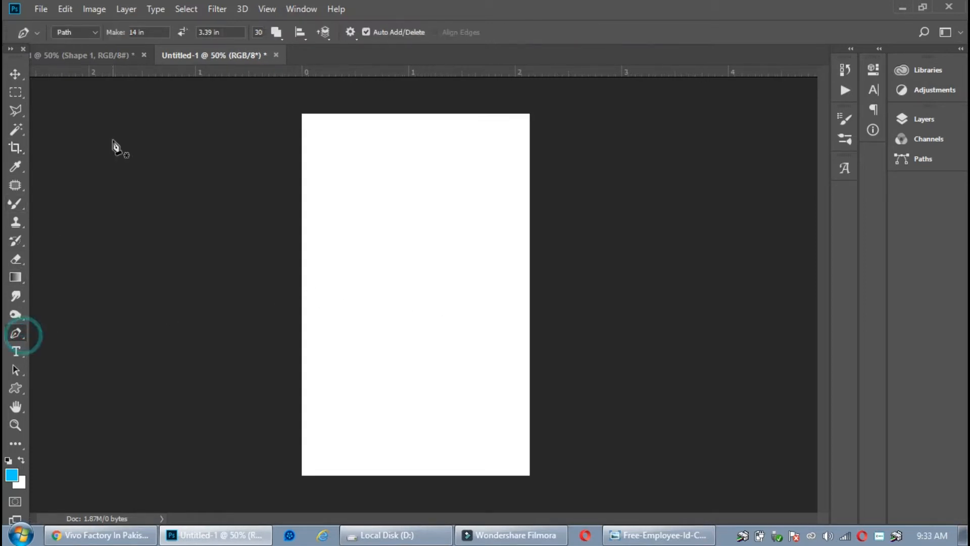
left_click(90, 34)
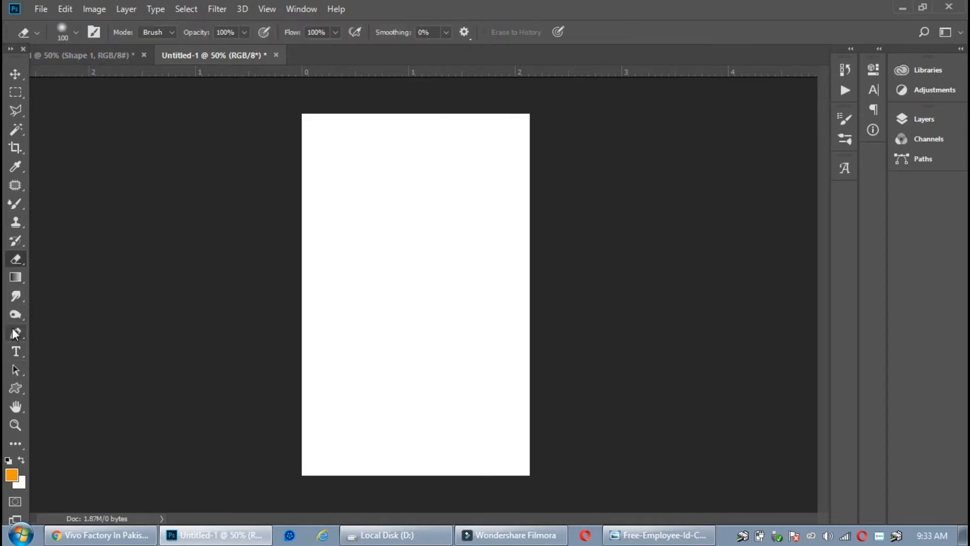
left_click(16, 333)
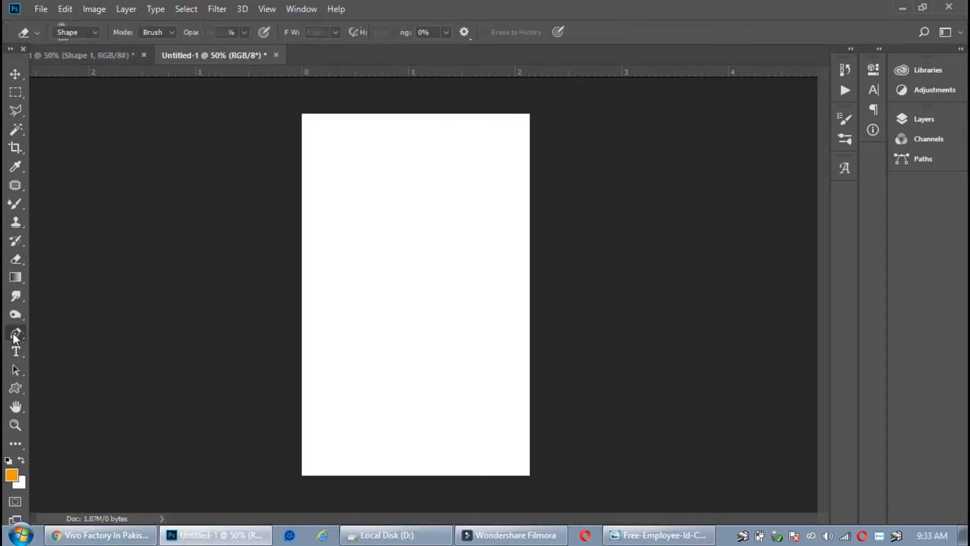
left_click(302, 243)
left_click(535, 195)
left_click(539, 101)
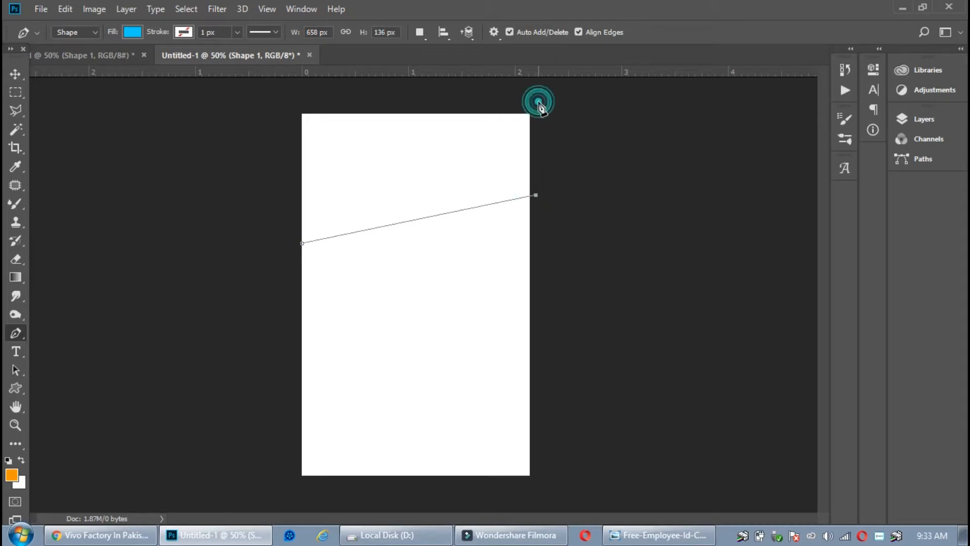
left_click(287, 97)
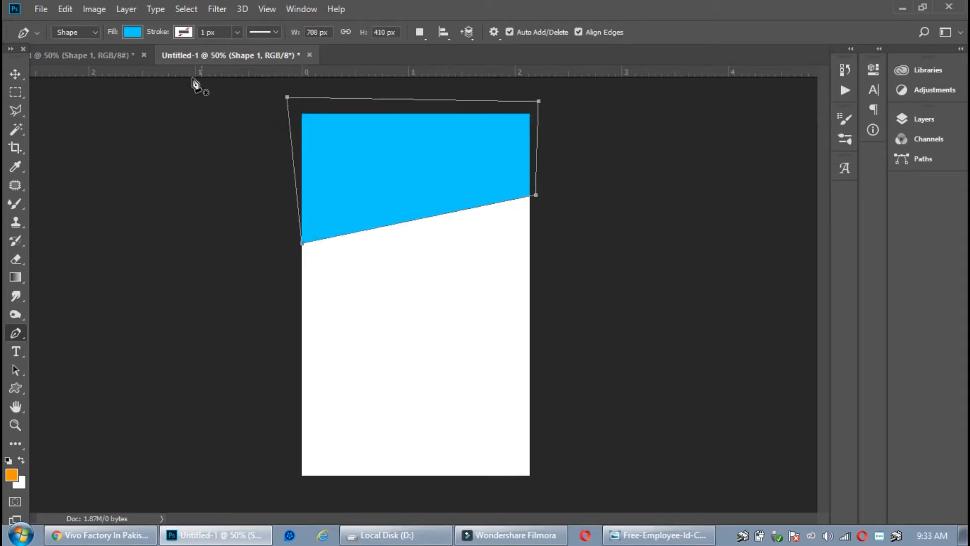
left_click(134, 33)
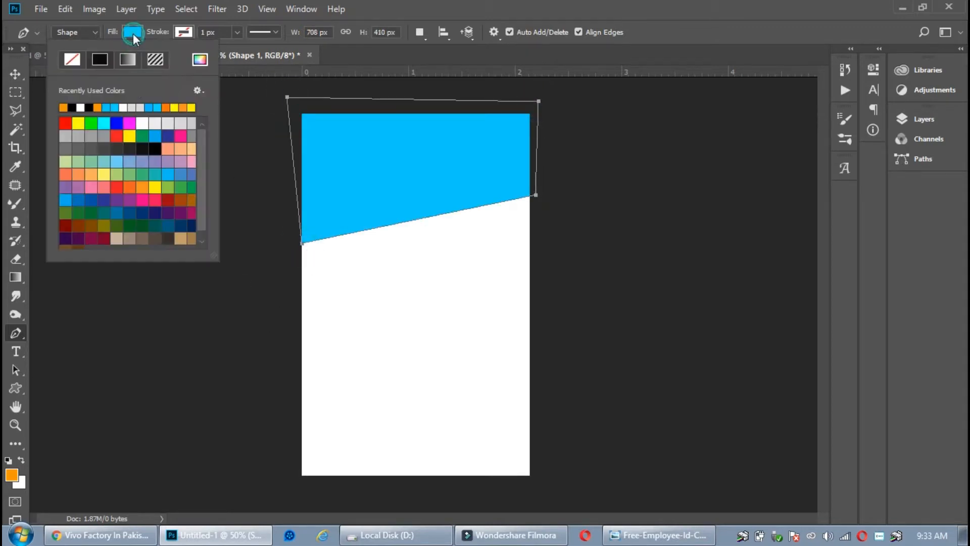
left_click(64, 108)
left_click(357, 58)
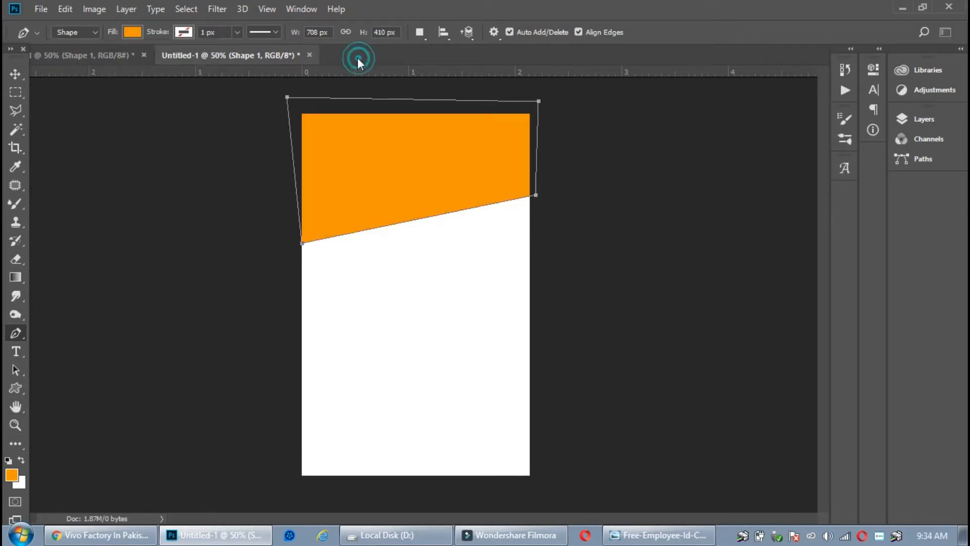
left_click(15, 74)
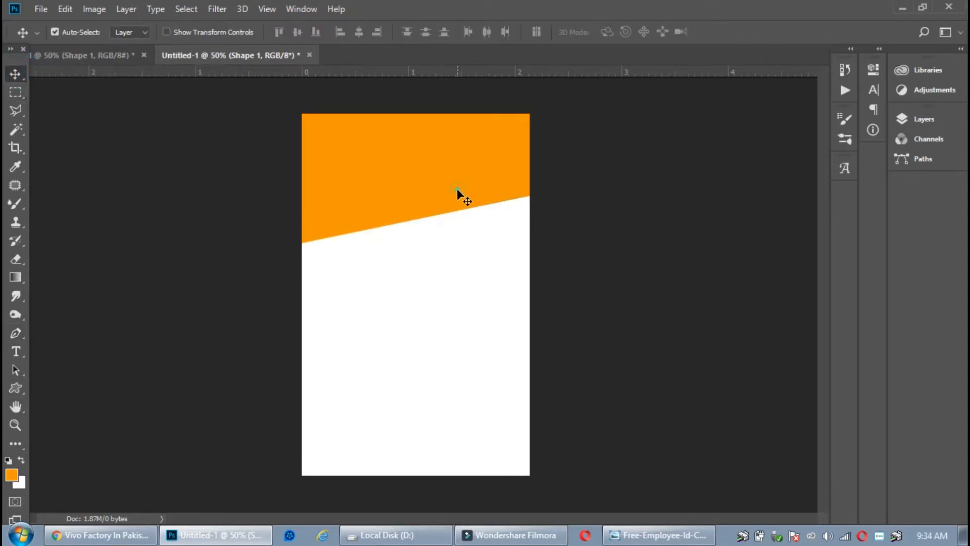
Draw a closed triangular wedge down the card's right edge with the Pen tool
left_click(18, 334)
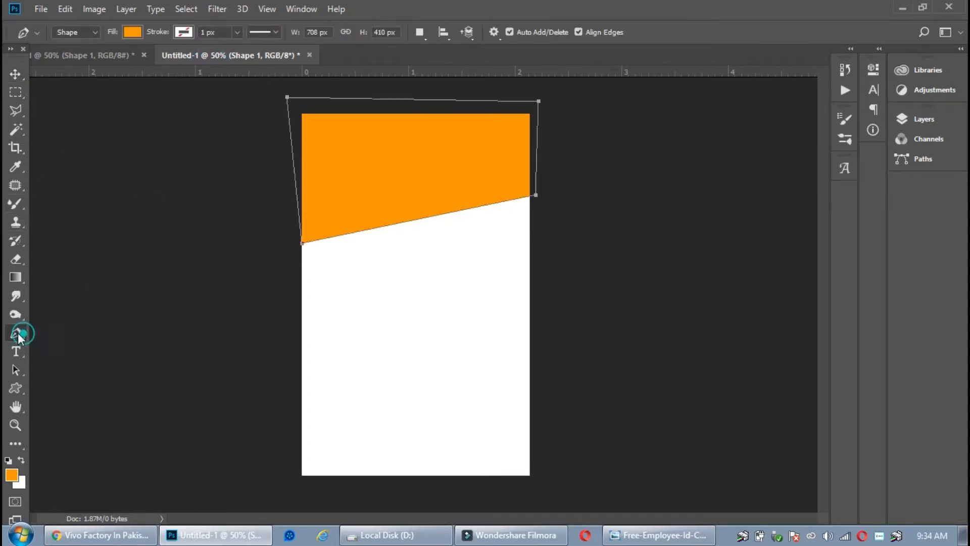
left_click(530, 321)
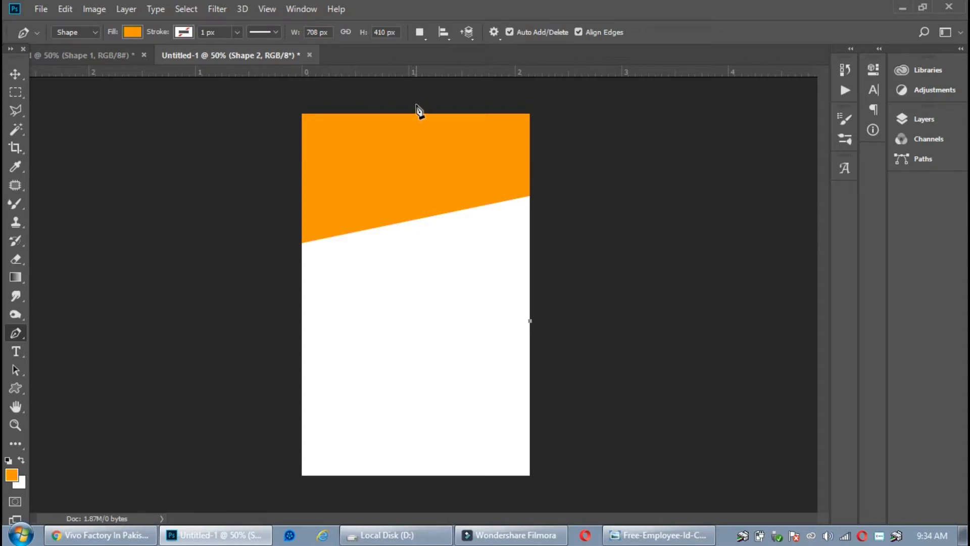
left_click(416, 103)
left_click(545, 95)
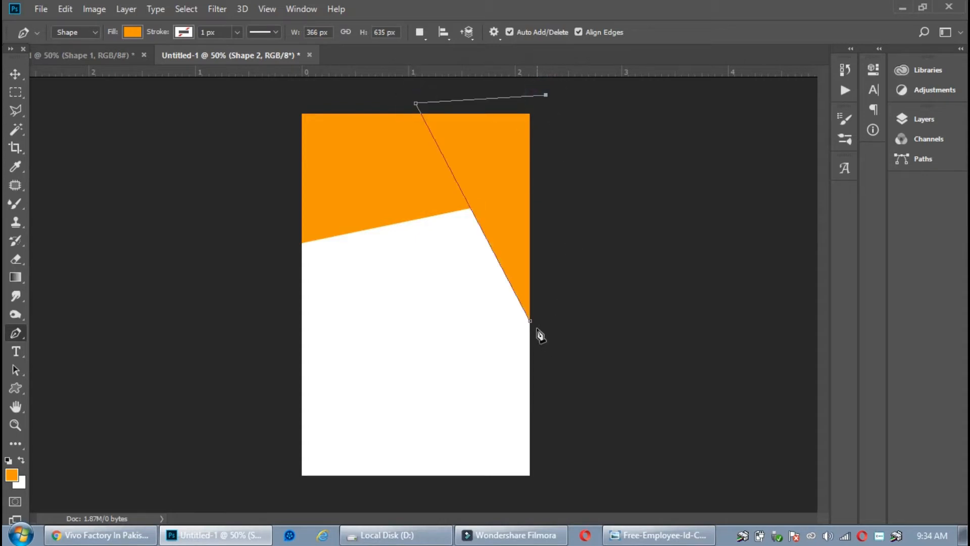
left_click(530, 322)
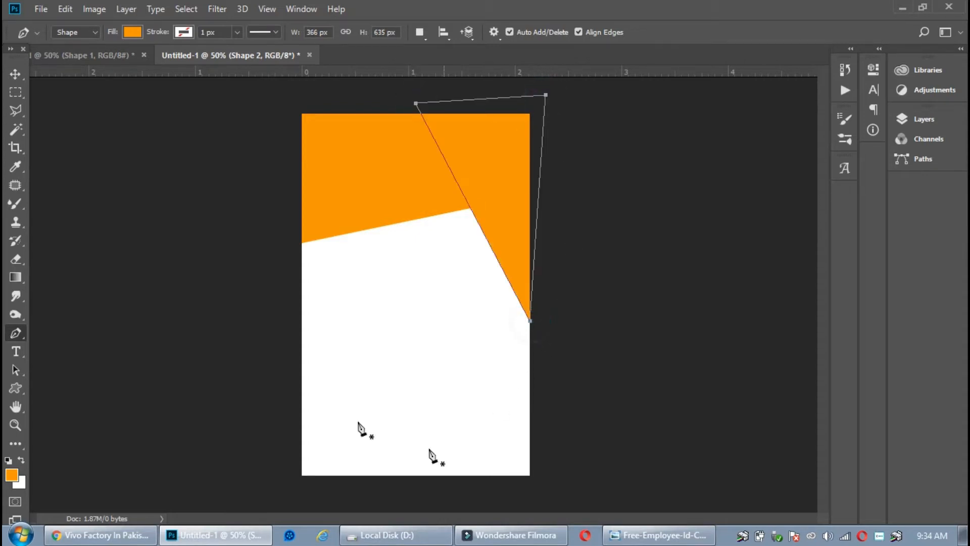
Draw two small rounded rectangles on the card's left, filling the lower one blue
left_click(16, 74)
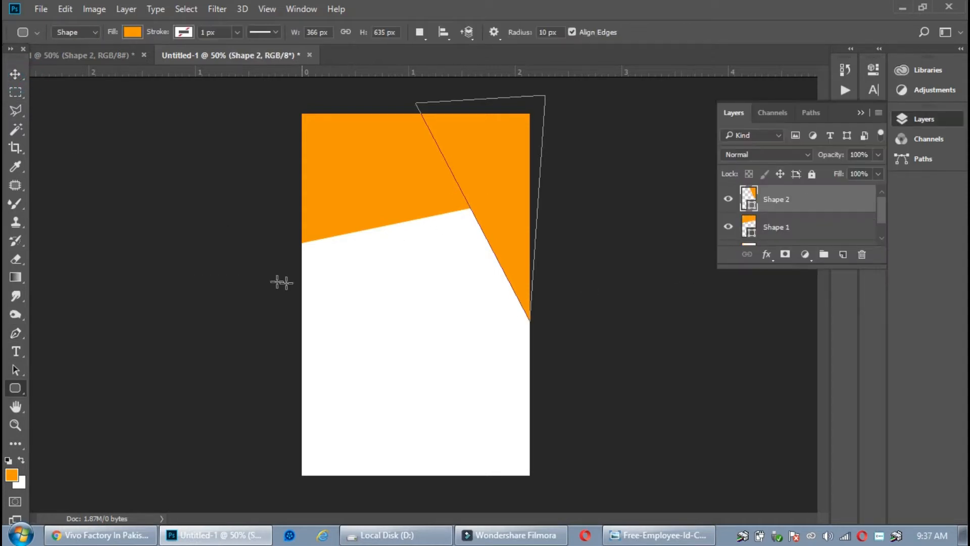
left_click_drag(319, 294, 366, 325)
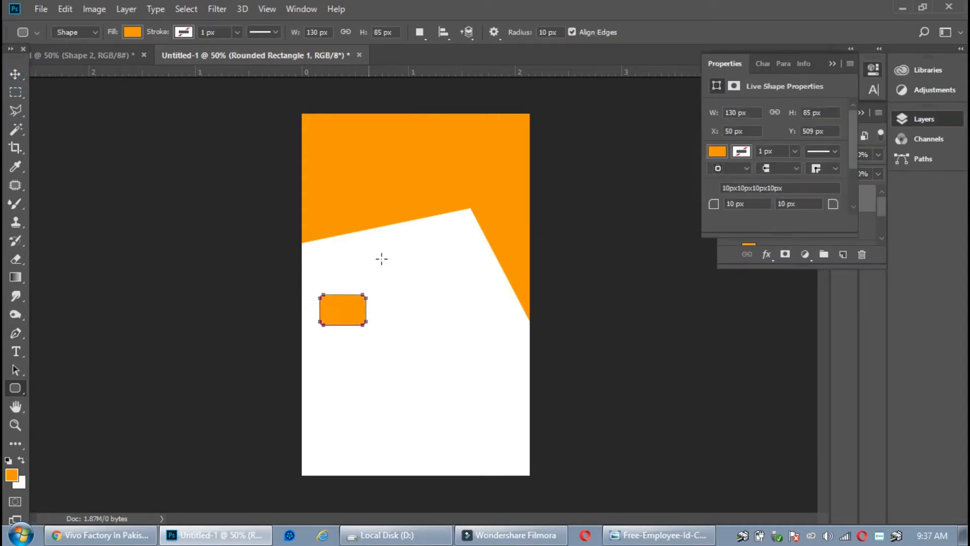
left_click(16, 75)
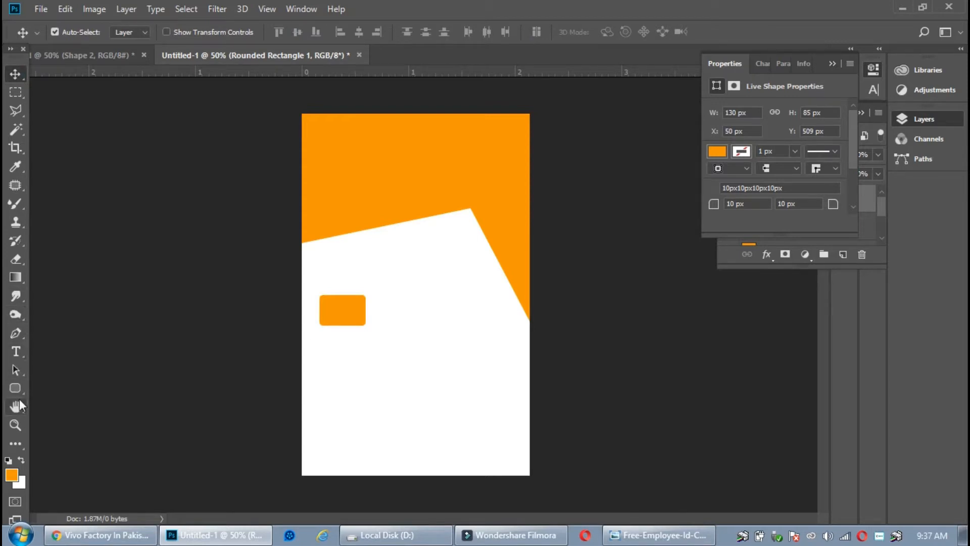
left_click(15, 388)
left_click_drag(324, 345, 371, 373)
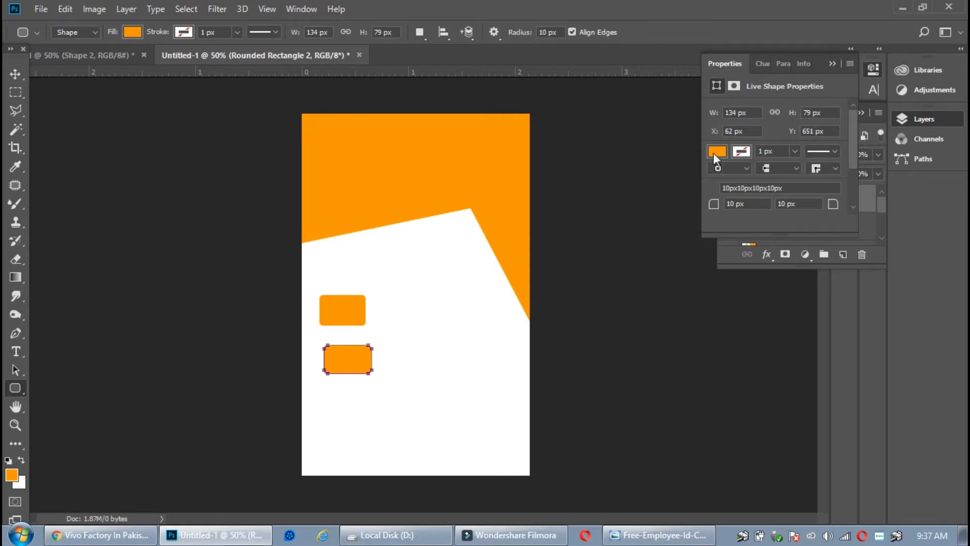
left_click(715, 151)
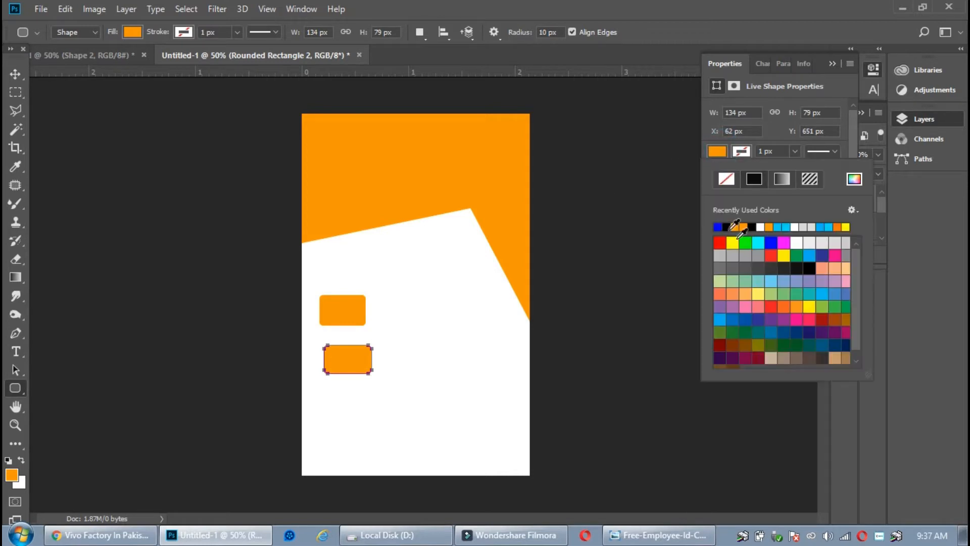
left_click(771, 242)
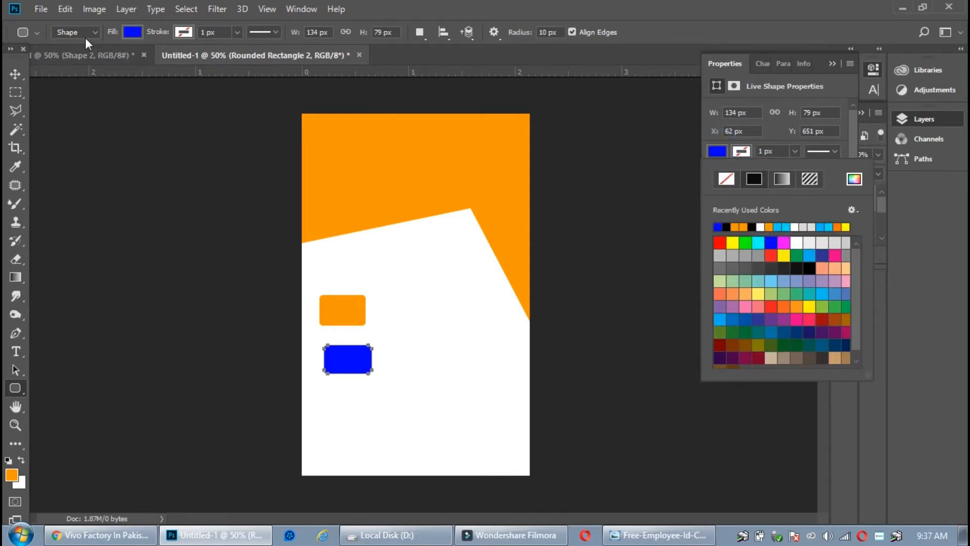
left_click(83, 55)
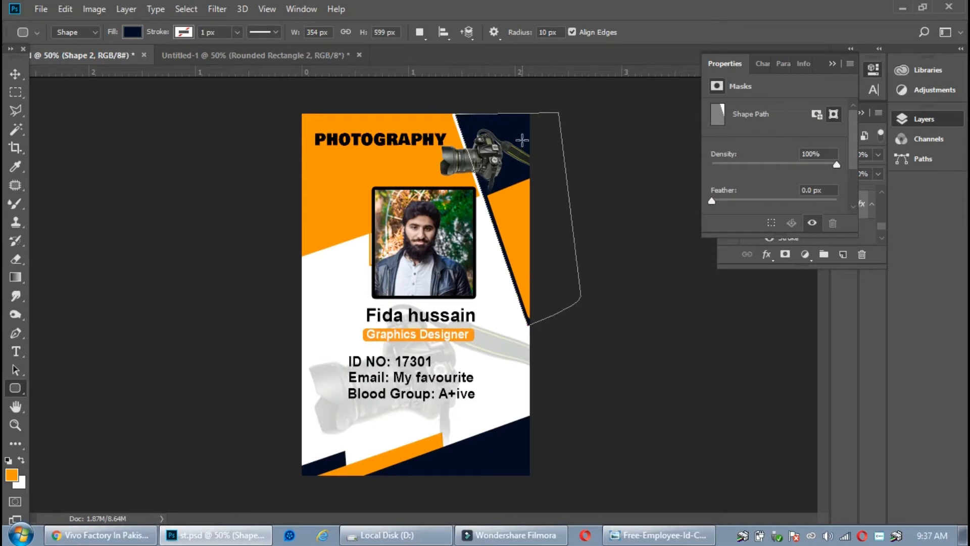
Drag the navy Shape 2 layer from the finished design into the Untitled-1 card
left_click(132, 32)
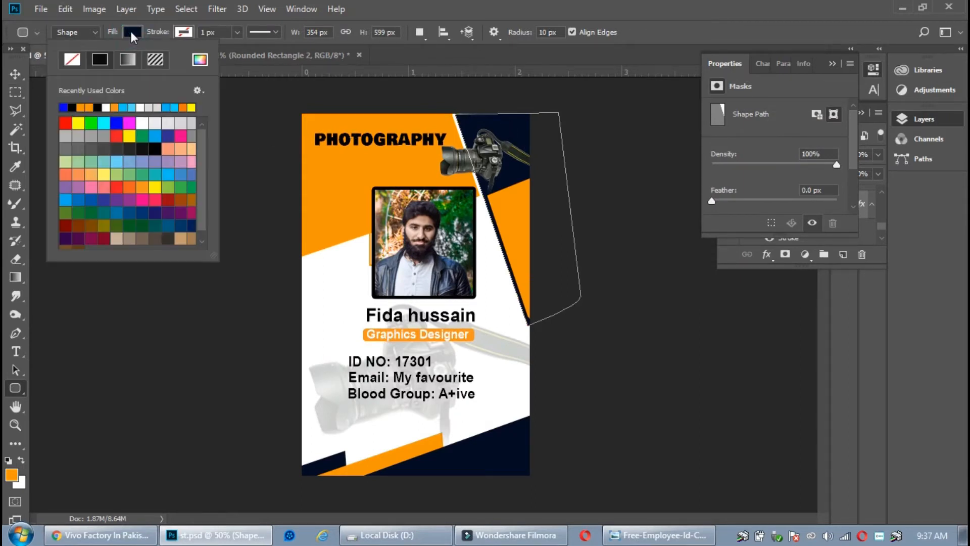
left_click(132, 28)
left_click(135, 30)
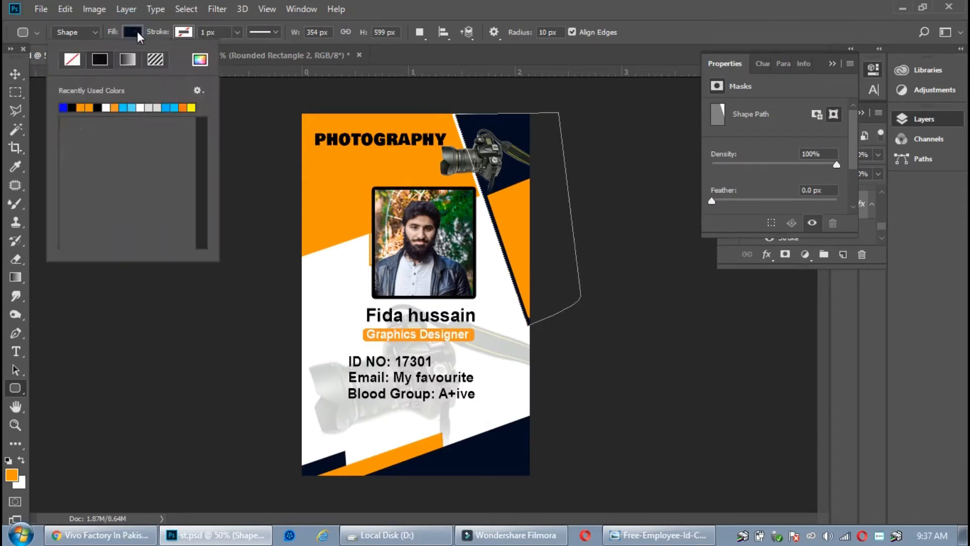
left_click(137, 31)
left_click(138, 31)
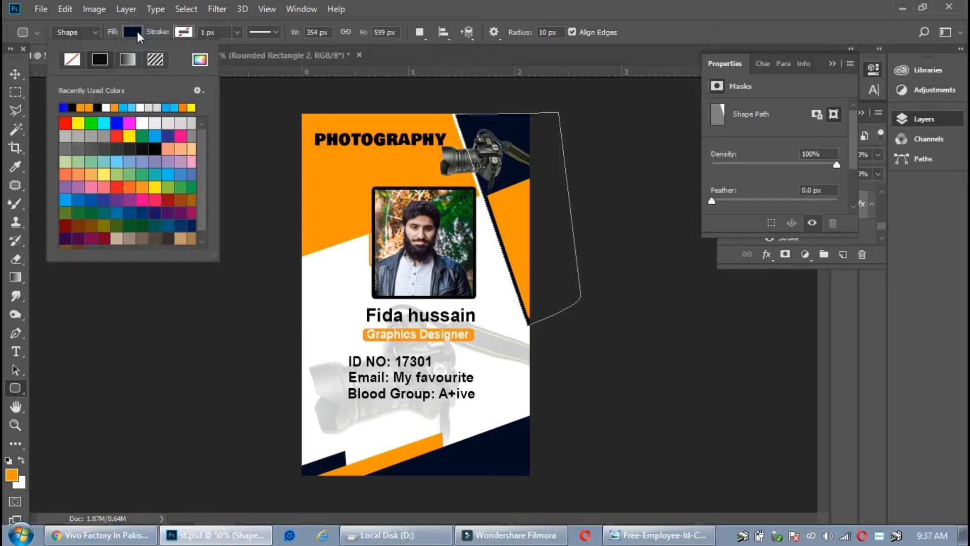
left_click(833, 64)
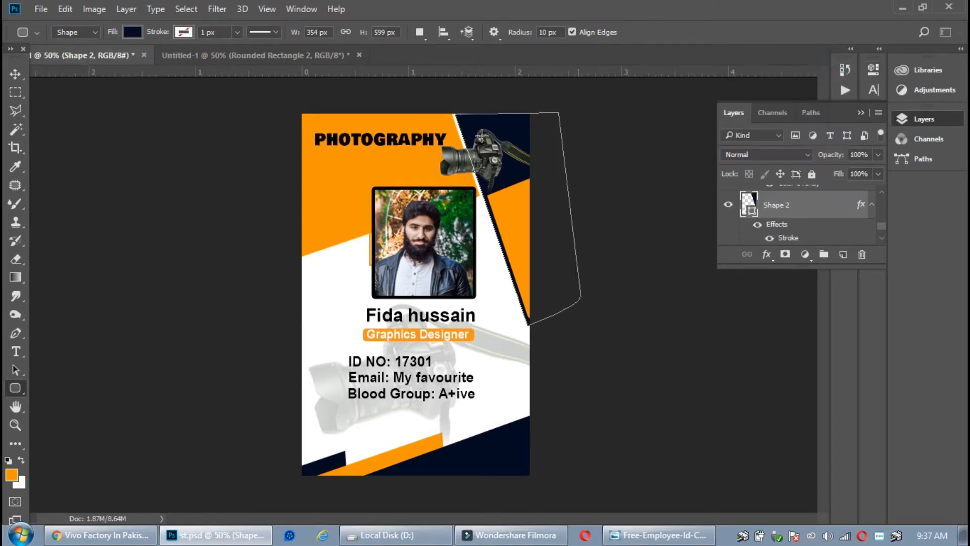
left_click(17, 72)
left_click_drag(513, 144, 412, 317)
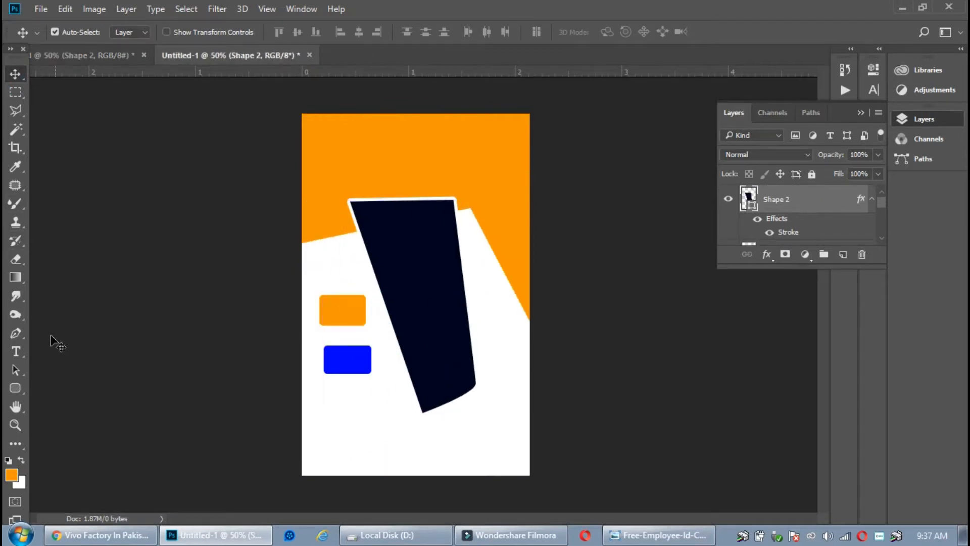
Recolour the blue rounded rectangle navy by sampling the dark panel
left_click(353, 375)
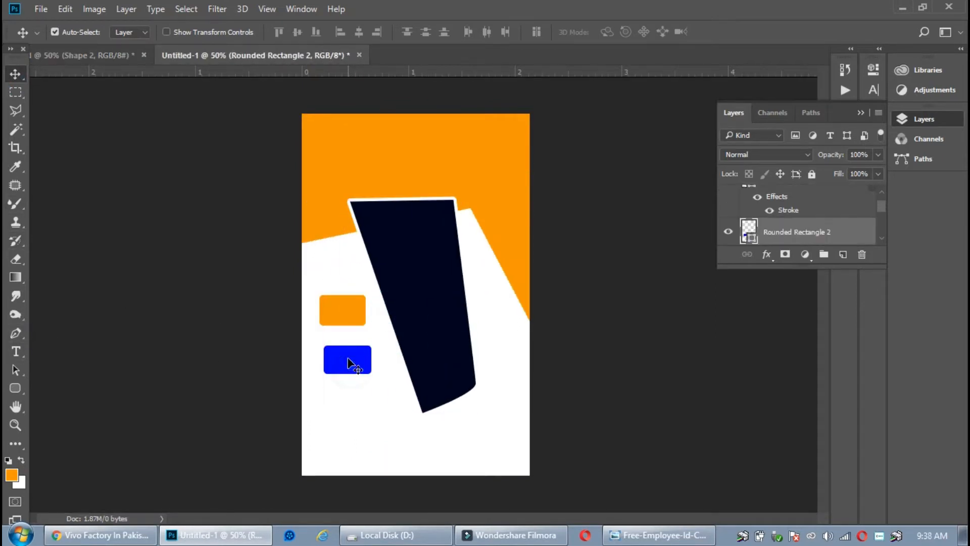
double_click(748, 231)
left_click_drag(435, 156, 589, 78)
left_click(423, 221)
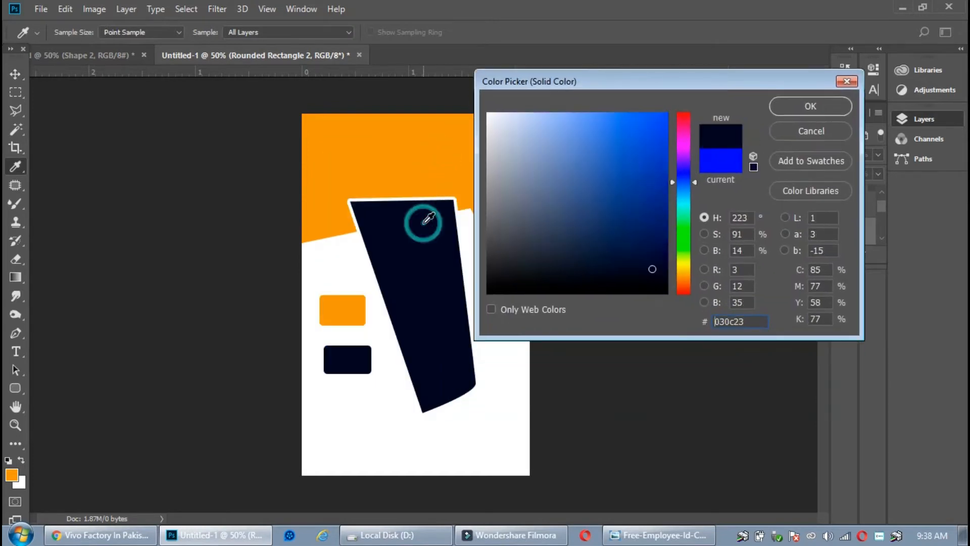
left_click(842, 109)
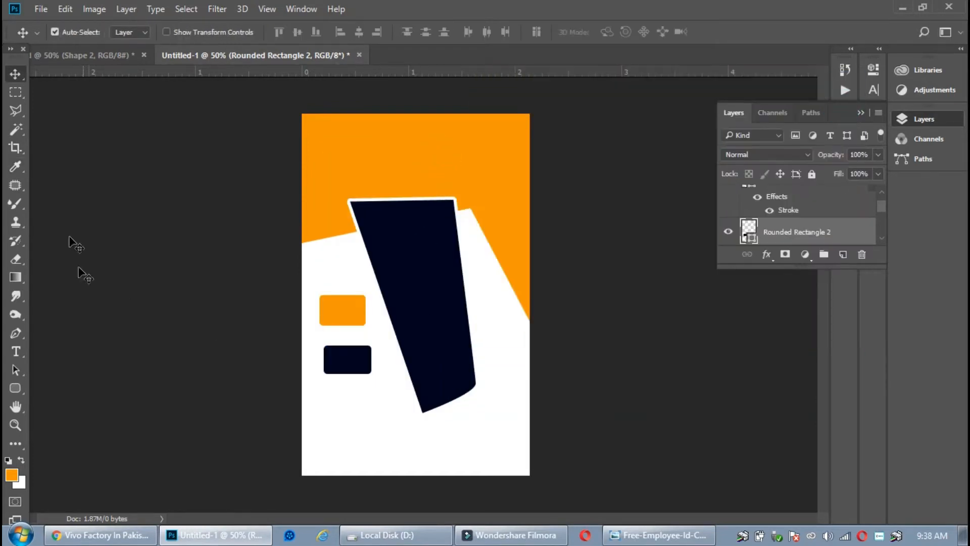
Delete the copied navy panel and move the navy rectangle up under the orange one
left_click(407, 238)
left_click(866, 253)
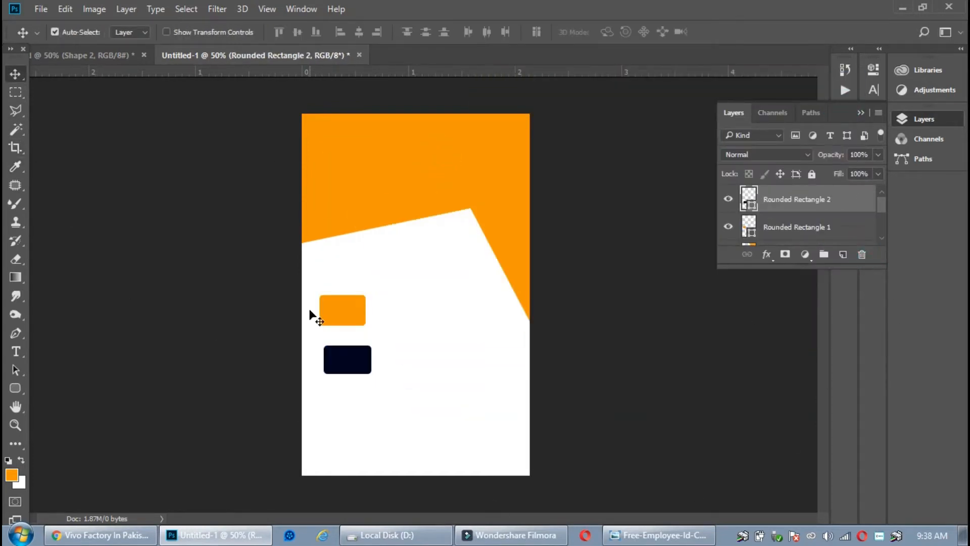
left_click_drag(336, 354, 332, 340)
Fill the top-right triangle with navy sampled from the dark rounded rectangle
left_click(522, 199)
double_click(749, 232)
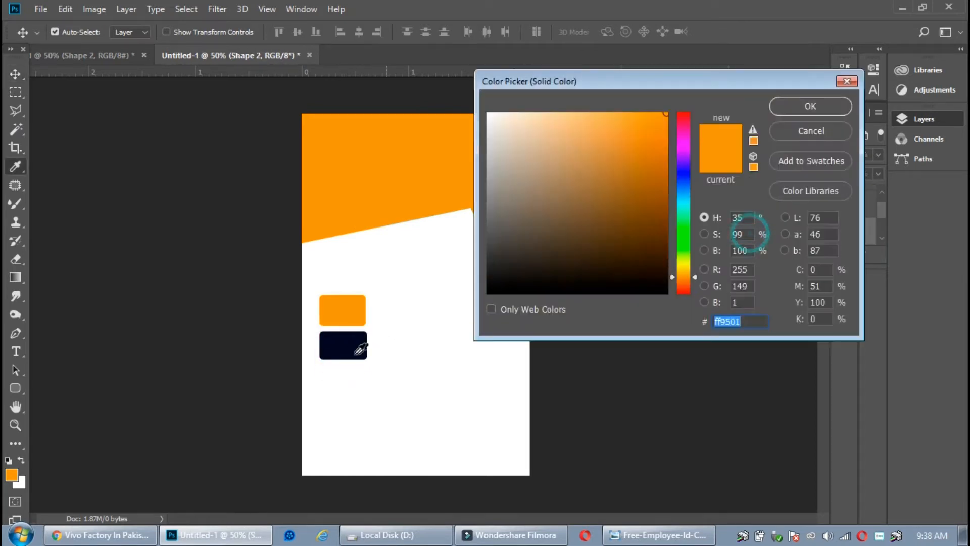
left_click(353, 343)
left_click(787, 105)
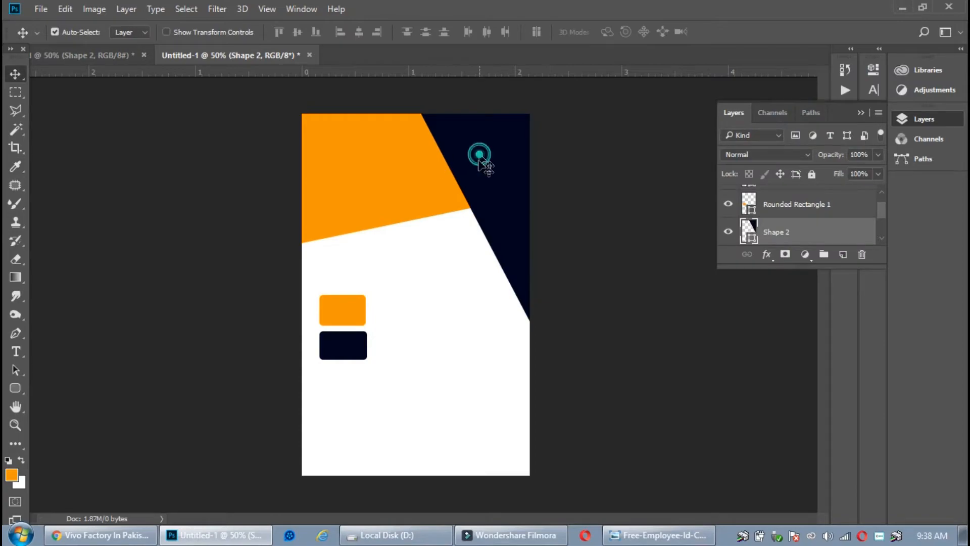
Draw a triangle along the right edge, filled with orange sampled from the rounded rectangle
left_click(15, 333)
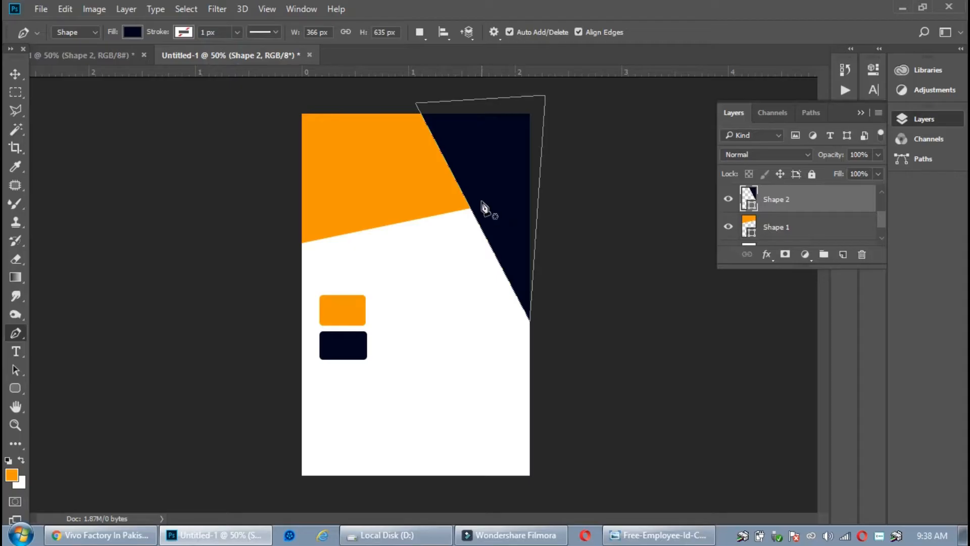
left_click(544, 181)
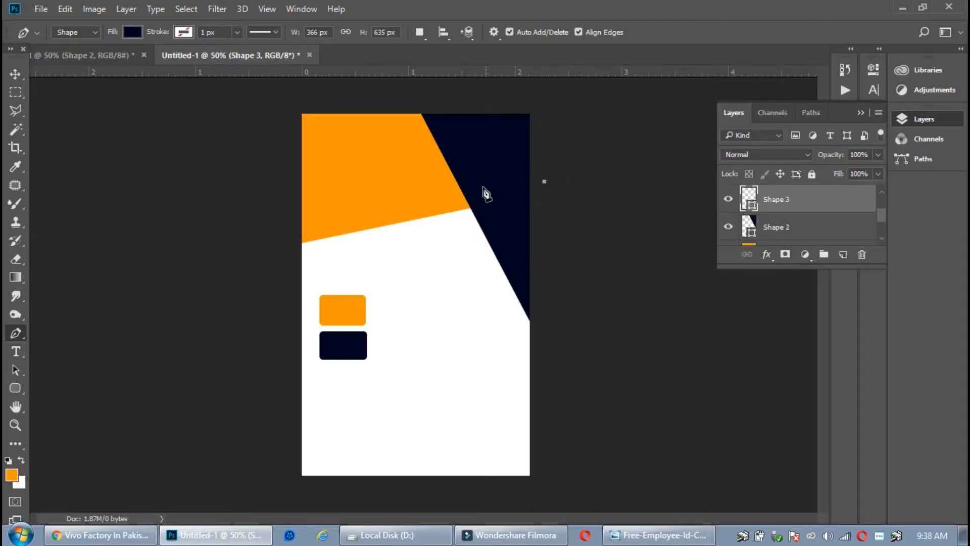
left_click(473, 196)
left_click(535, 317)
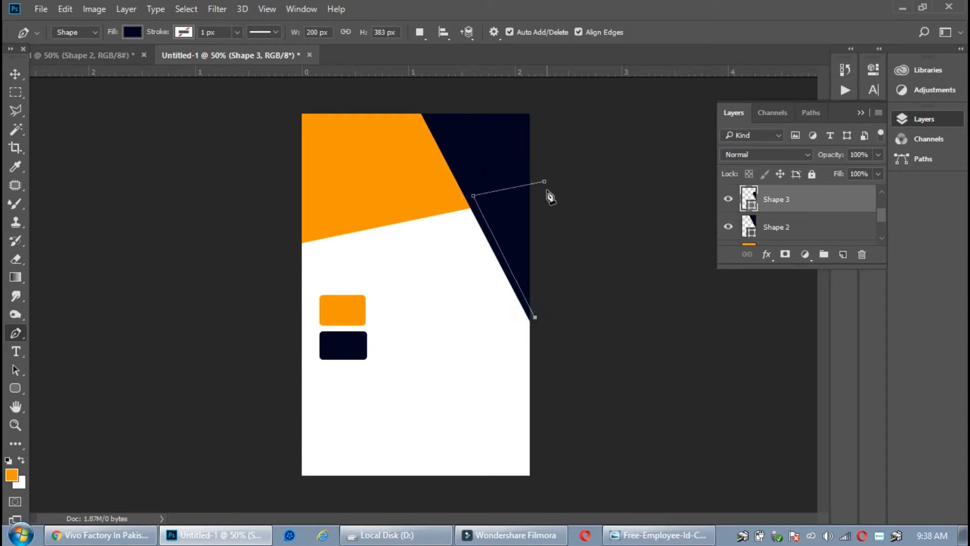
left_click(544, 181)
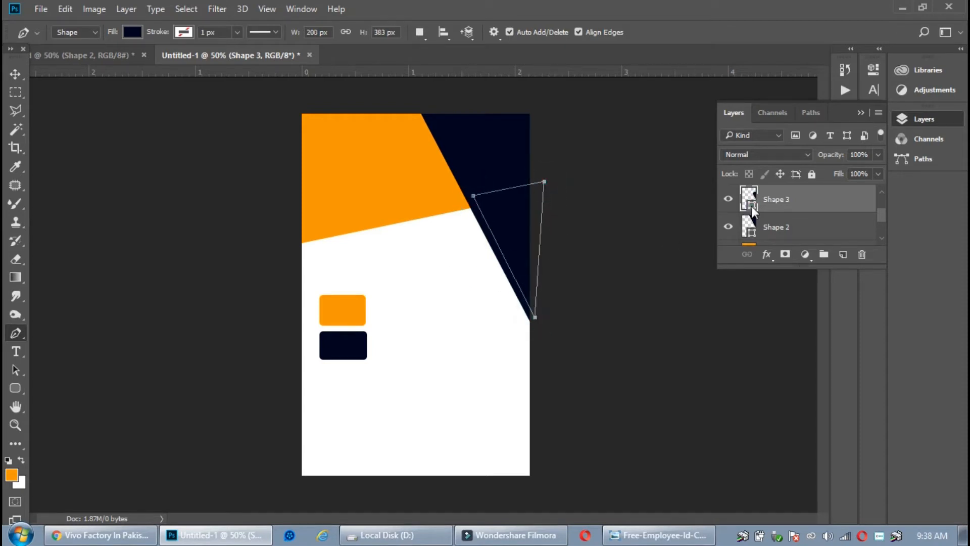
double_click(752, 205)
left_click(338, 310)
left_click(806, 104)
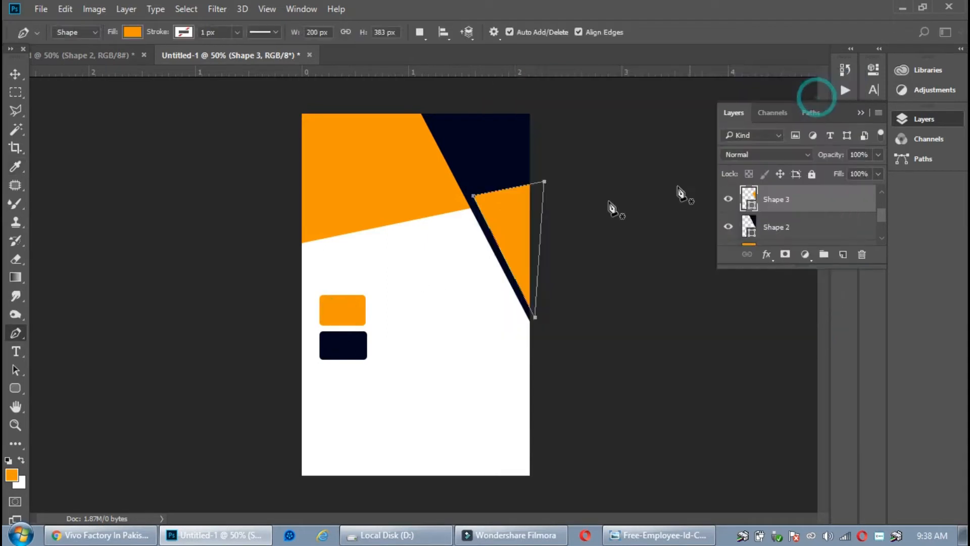
Select the navy triangle and bring up its layer effects list
left_click(15, 74)
left_click(480, 161)
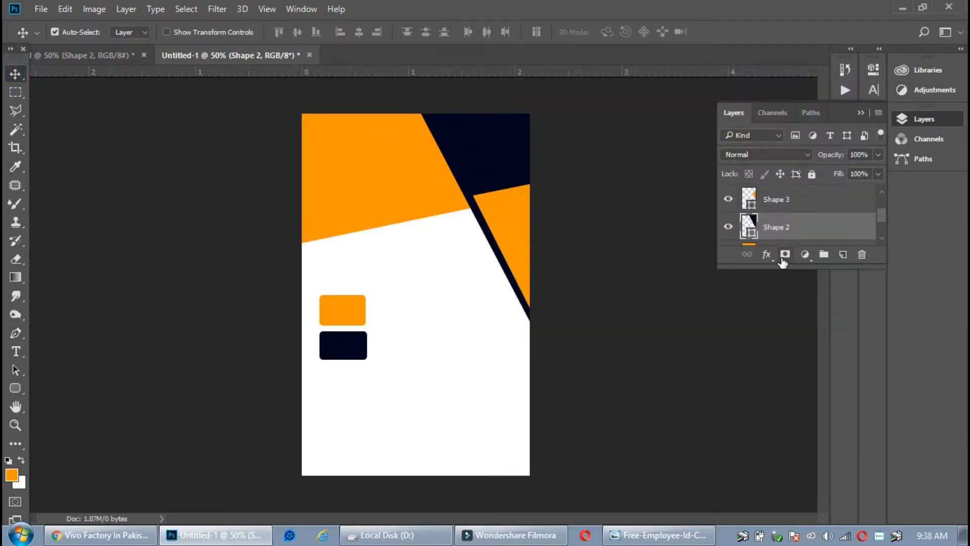
left_click(766, 254)
Add a thick white Stroke effect to the navy triangle
left_click(797, 310)
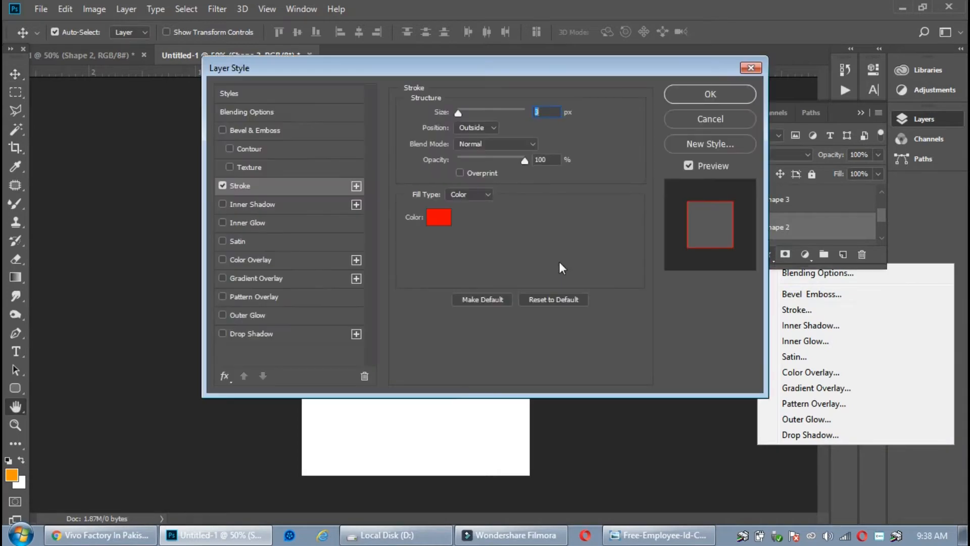
left_click_drag(460, 61, 674, 93)
left_click(656, 244)
left_click_drag(569, 147, 493, 108)
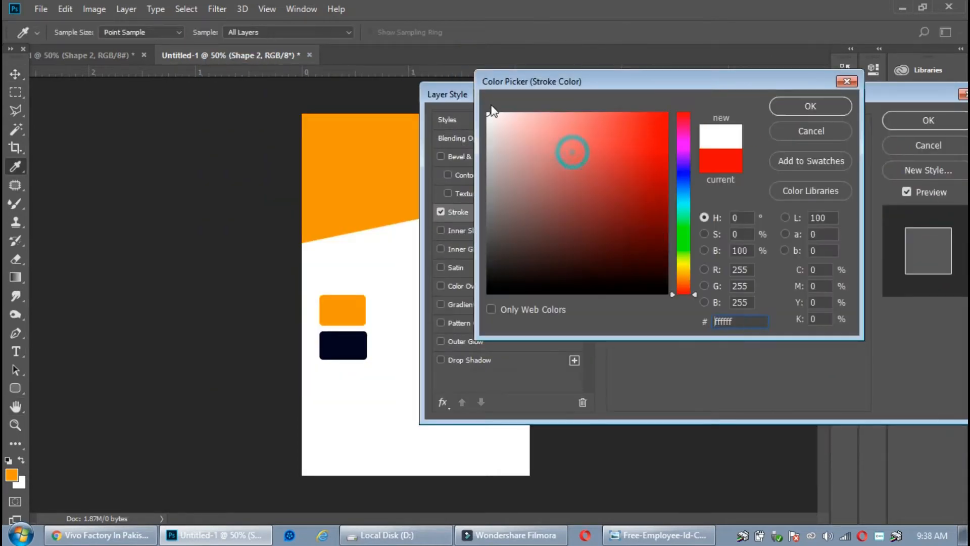
left_click(808, 104)
left_click_drag(756, 92, 728, 246)
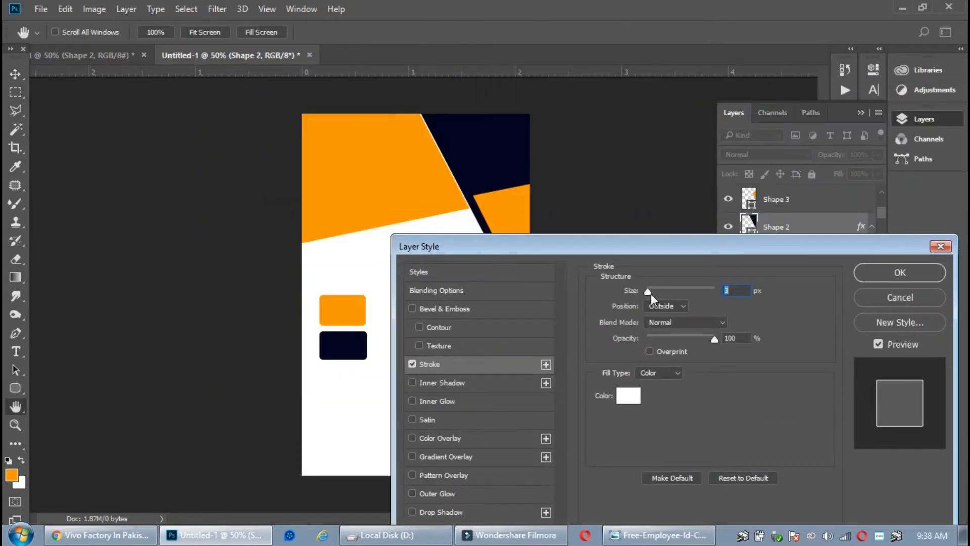
left_click_drag(651, 293, 652, 293)
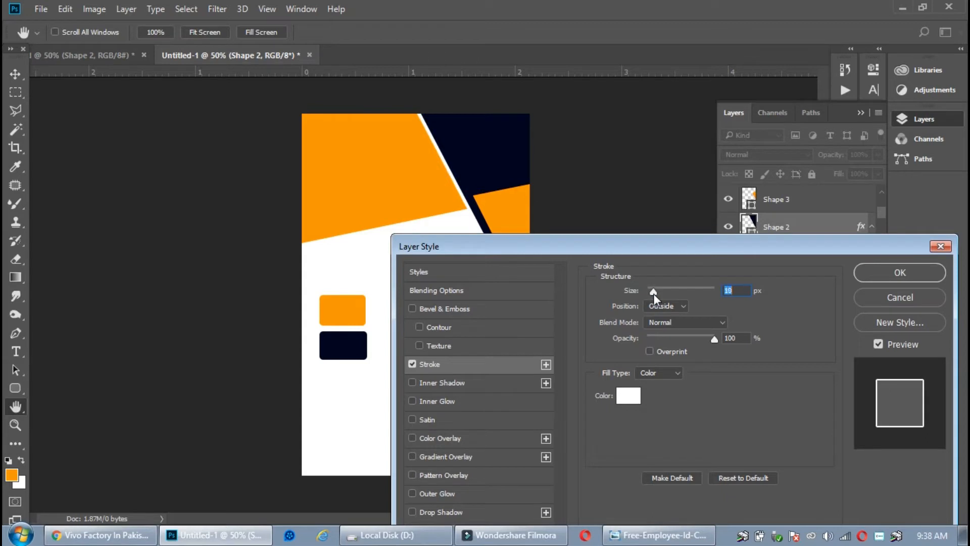
left_click(937, 274)
Free-transform the orange side triangle, raising its top-right corner higher
left_click(498, 216)
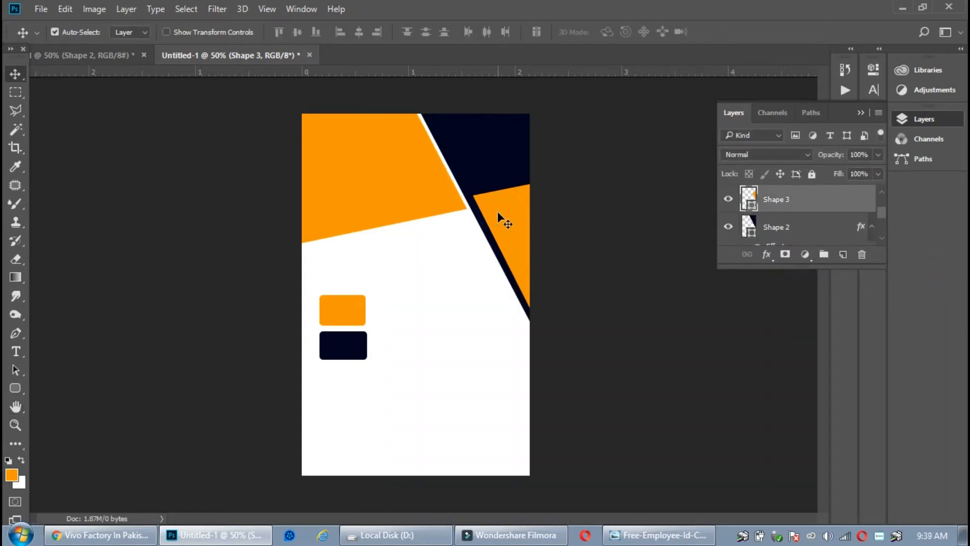
left_click(322, 309)
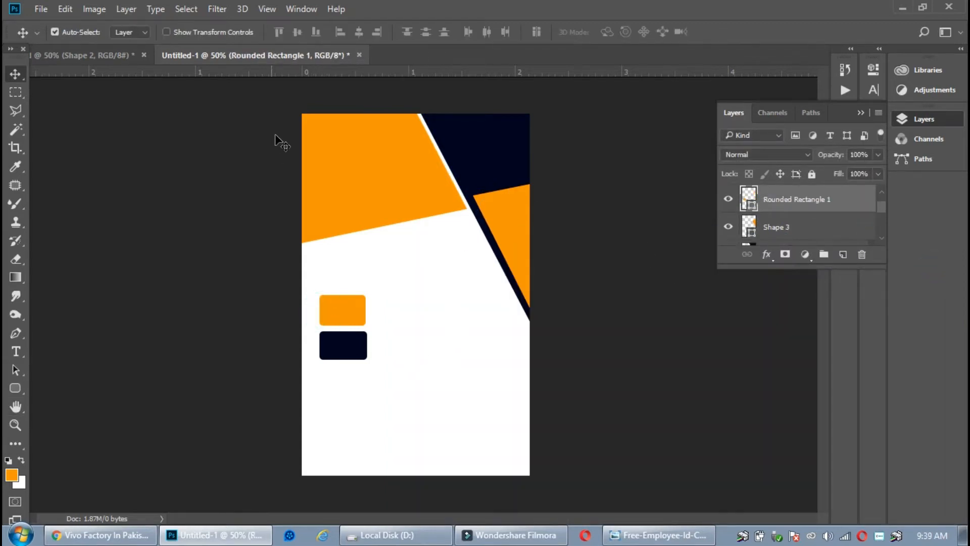
left_click(514, 203)
key("ctrl+t")
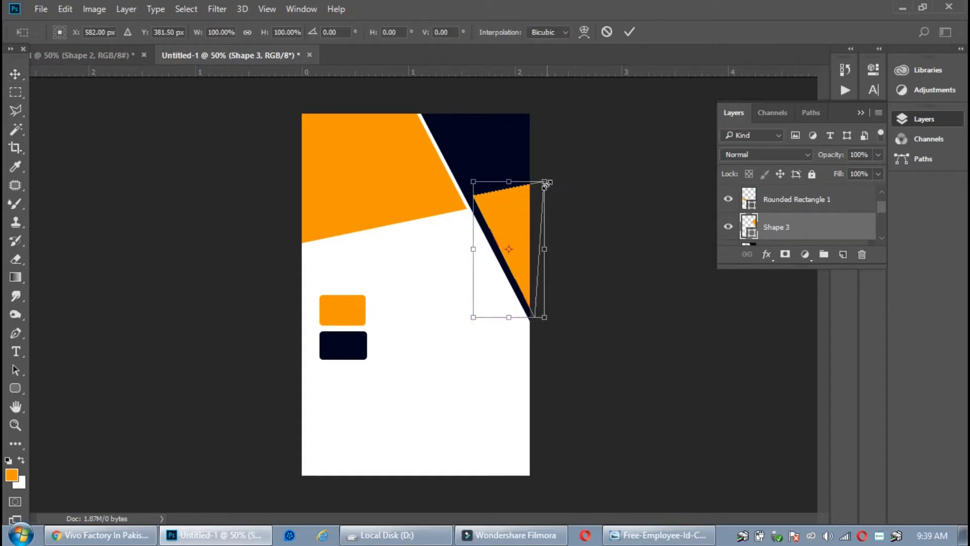
left_click_drag(546, 185, 545, 173)
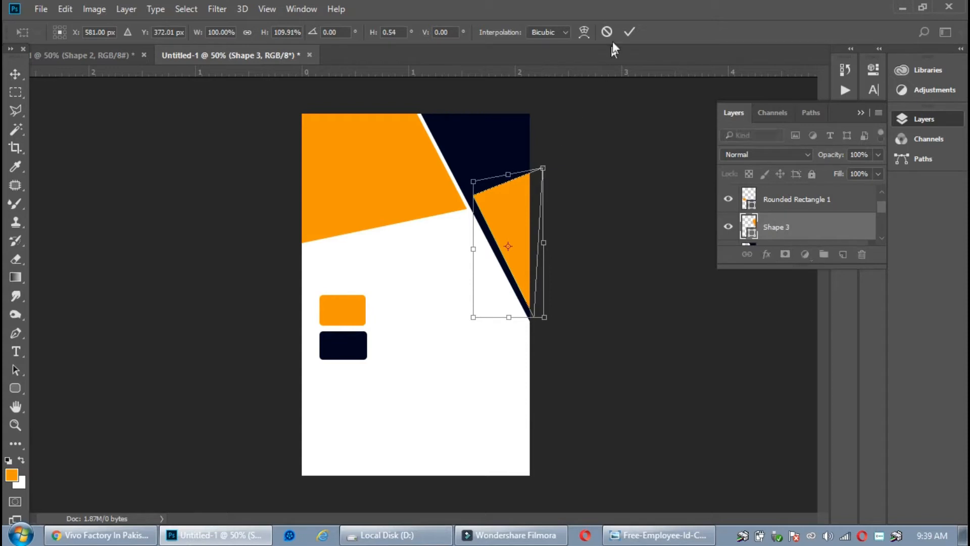
left_click(629, 31)
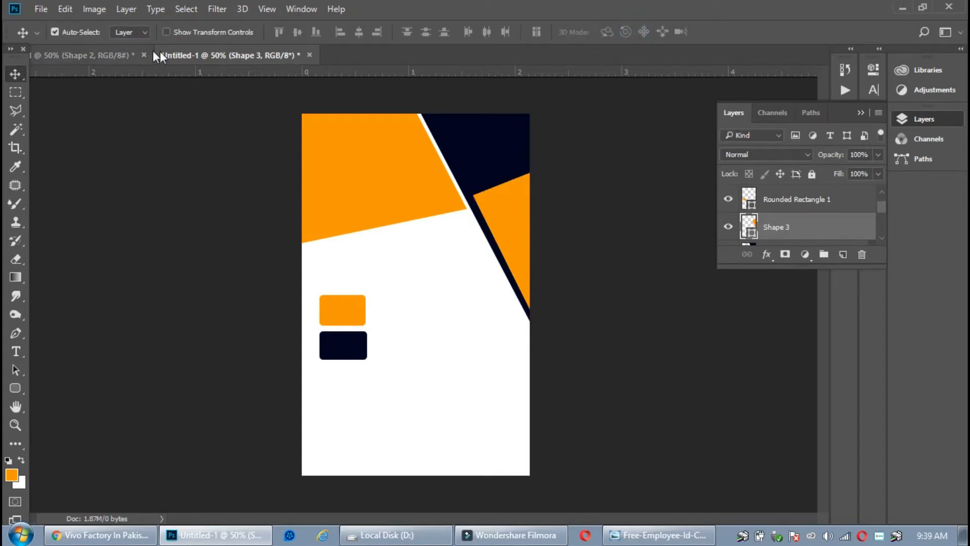
Compare against the reference design, then select the dark rounded rectangle
left_click(137, 55)
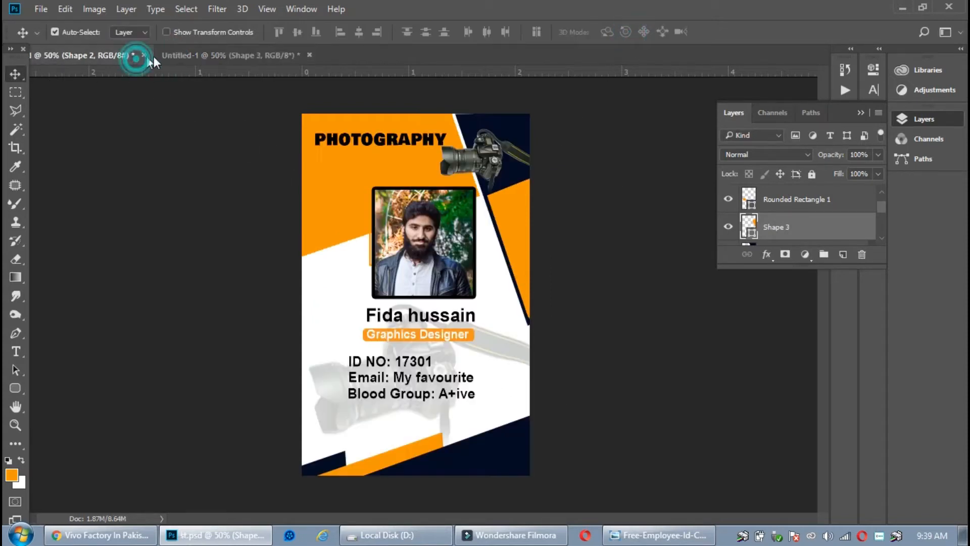
left_click(188, 51)
left_click(325, 354)
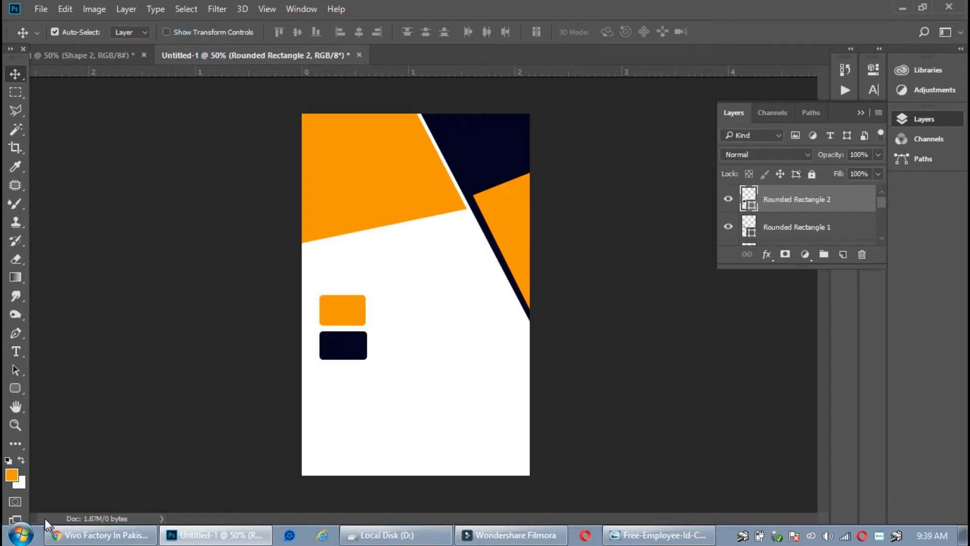
Draw a closed triangle across the card's bottom-right corner with the Pen tool
left_click(15, 333)
left_click(397, 487)
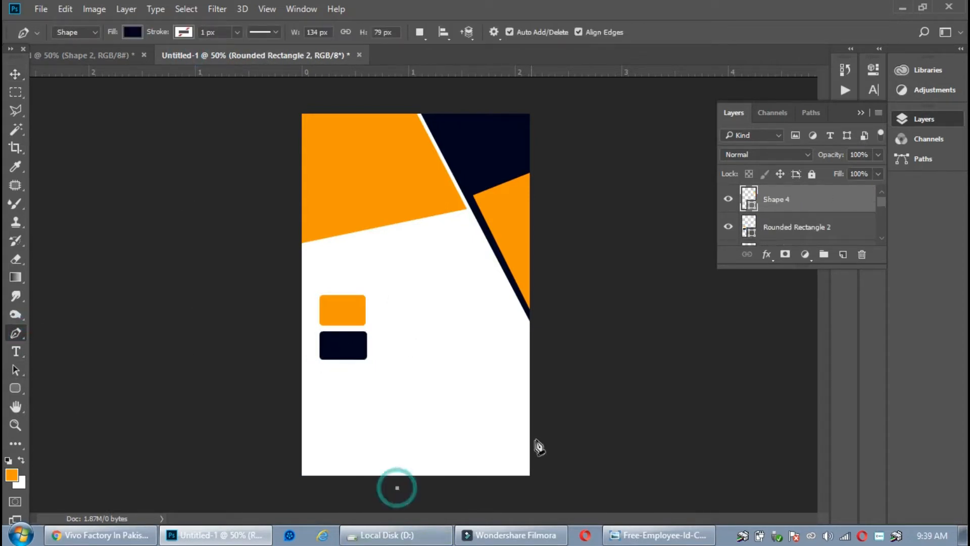
left_click(535, 433)
left_click(541, 496)
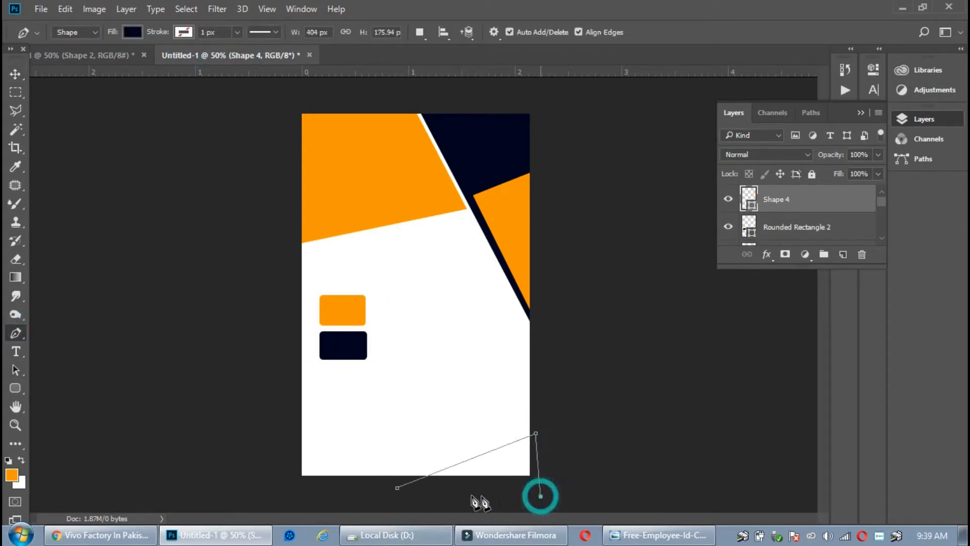
left_click(397, 488)
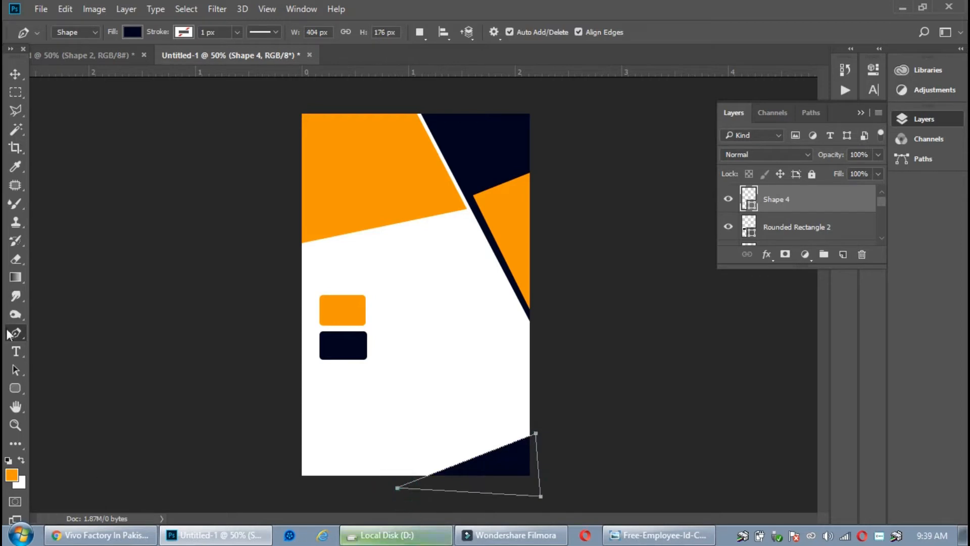
left_click(15, 74)
Scale the bottom navy triangle to about 169% and shift it slightly up-left
left_click(98, 57)
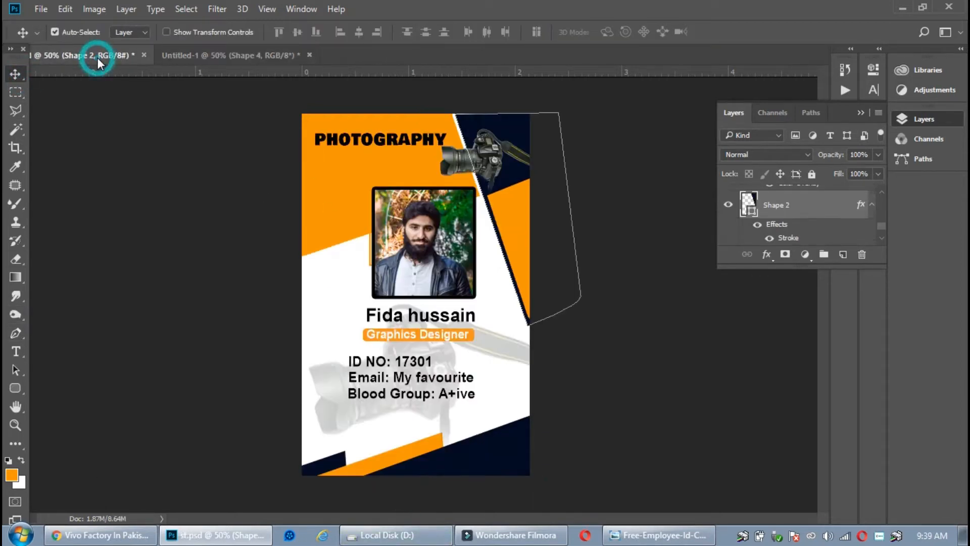
left_click(210, 55)
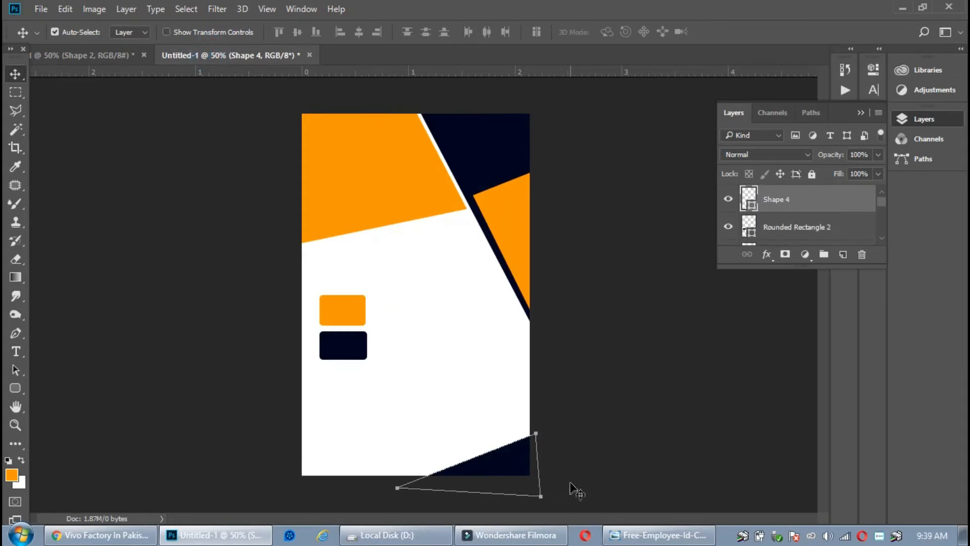
key("ctrl+t")
left_click(470, 222)
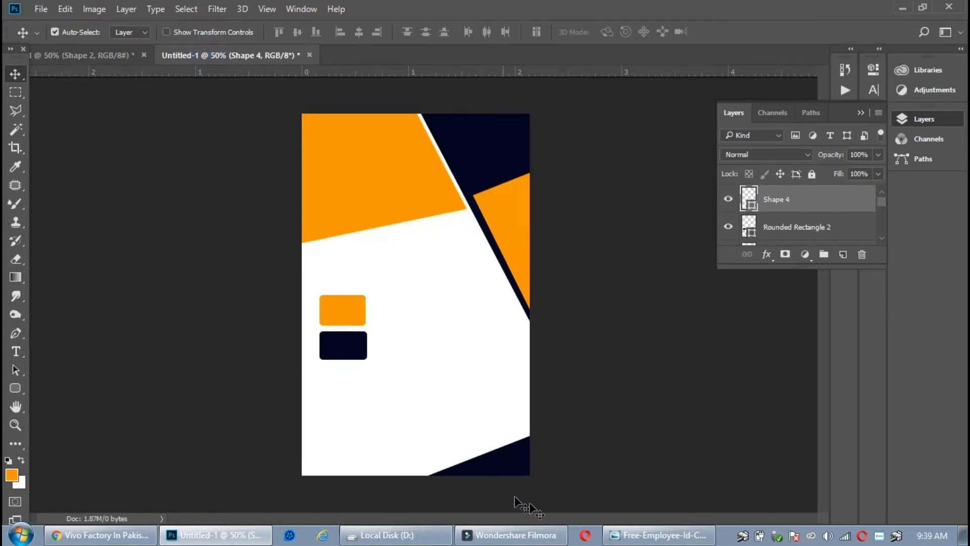
left_click(508, 448)
key("ctrl+t")
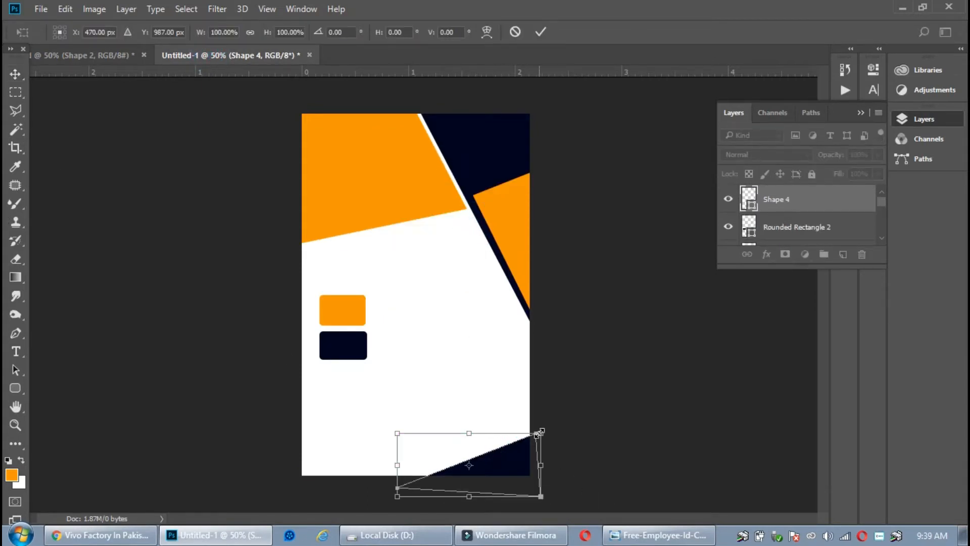
left_click_drag(541, 433, 590, 409)
left_click_drag(522, 454, 502, 444)
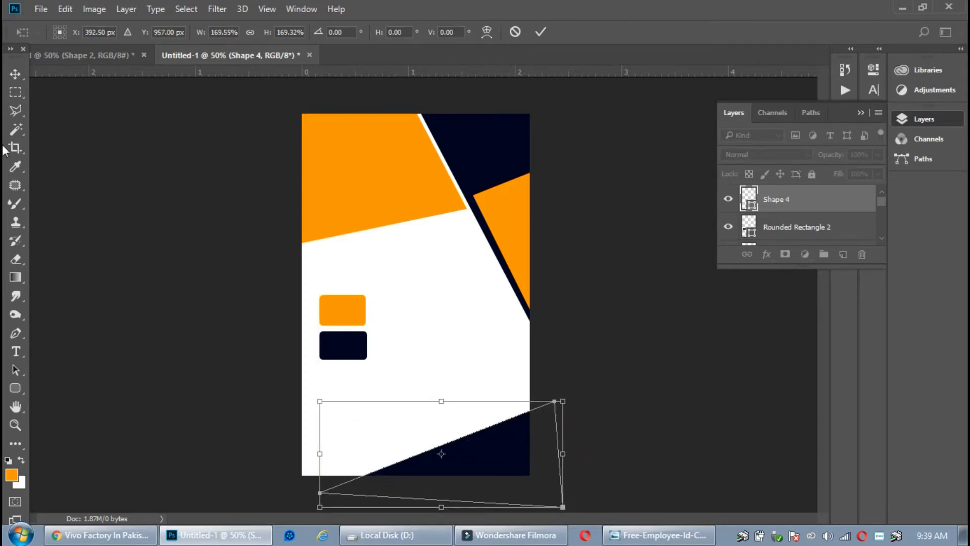
left_click(76, 56)
left_click(179, 55)
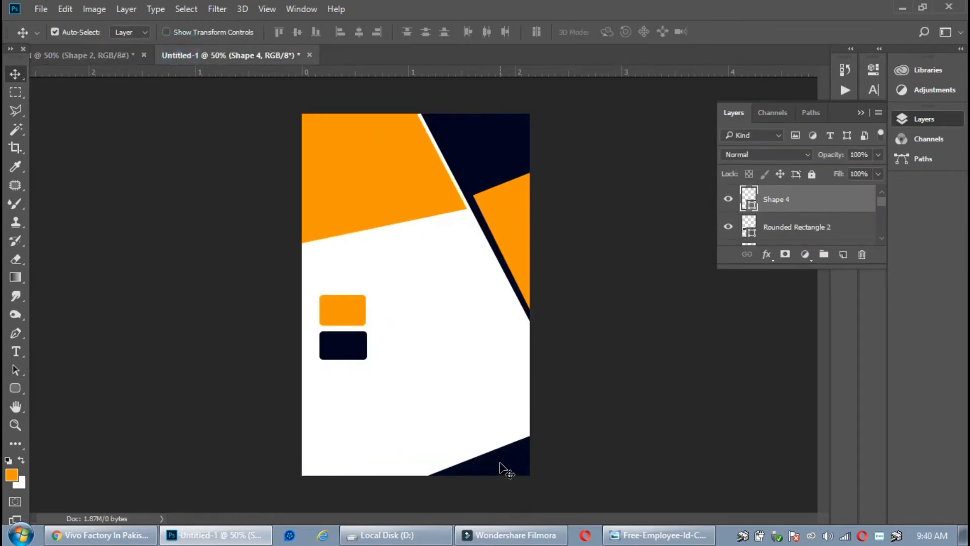
mouse_move(498, 461)
left_mouse_down()
mouse_move(490, 460)
mouse_move(496, 452)
mouse_move(477, 457)
mouse_move(511, 448)
mouse_move(505, 460)
left_mouse_up()
key("t")
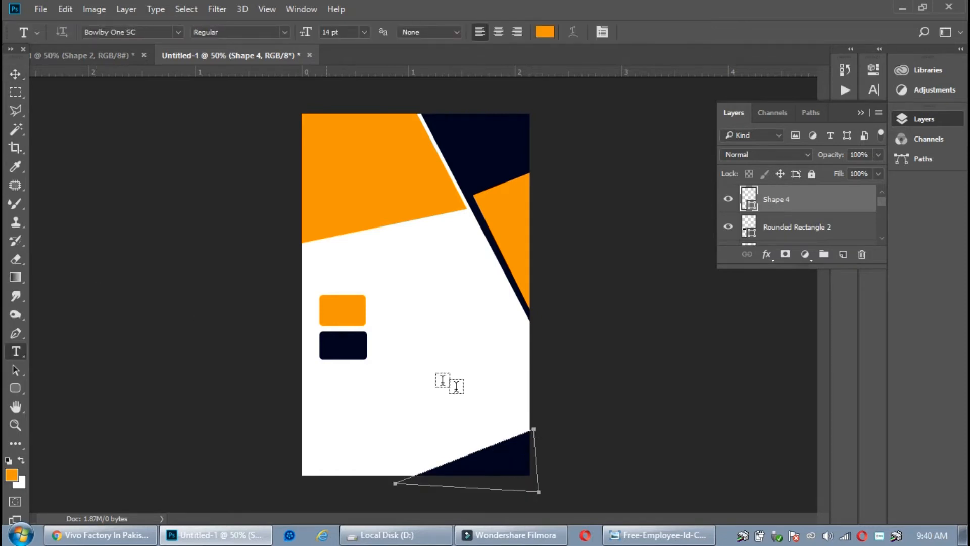
Enlarge the bottom wedge to about 121%, tilt it about 5 degrees, and apply
left_click(18, 72)
key("ctrl+t")
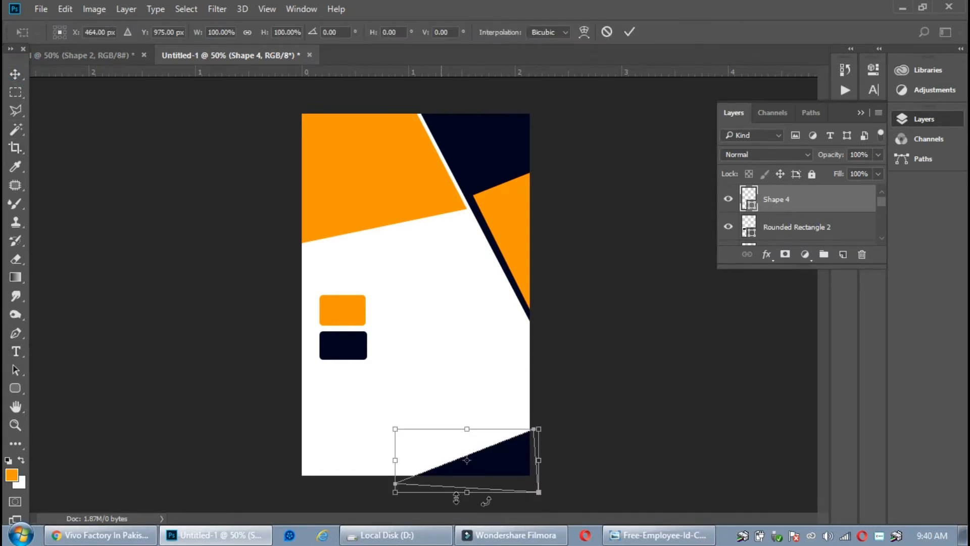
left_click_drag(540, 427, 556, 420)
left_click_drag(574, 409, 579, 420)
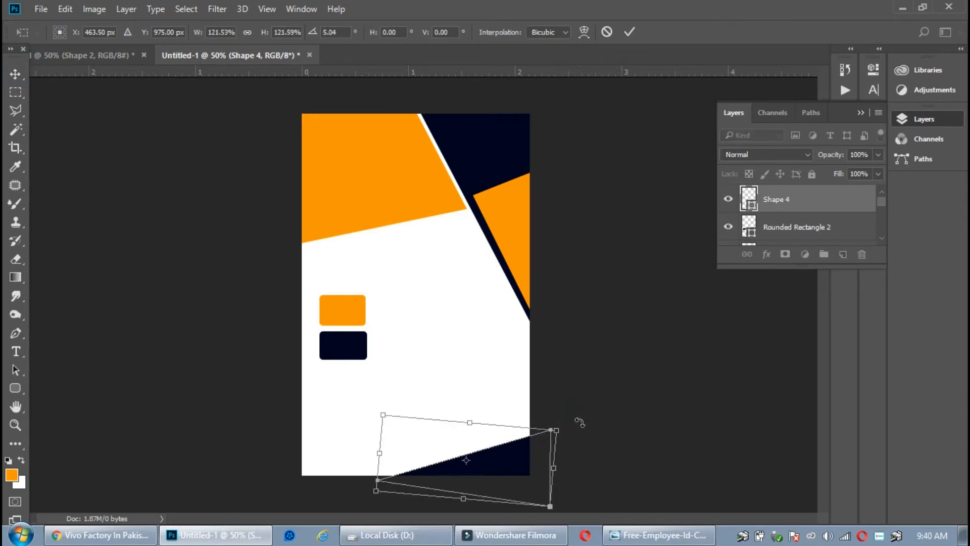
left_click_drag(529, 447, 429, 459)
double_click(511, 442)
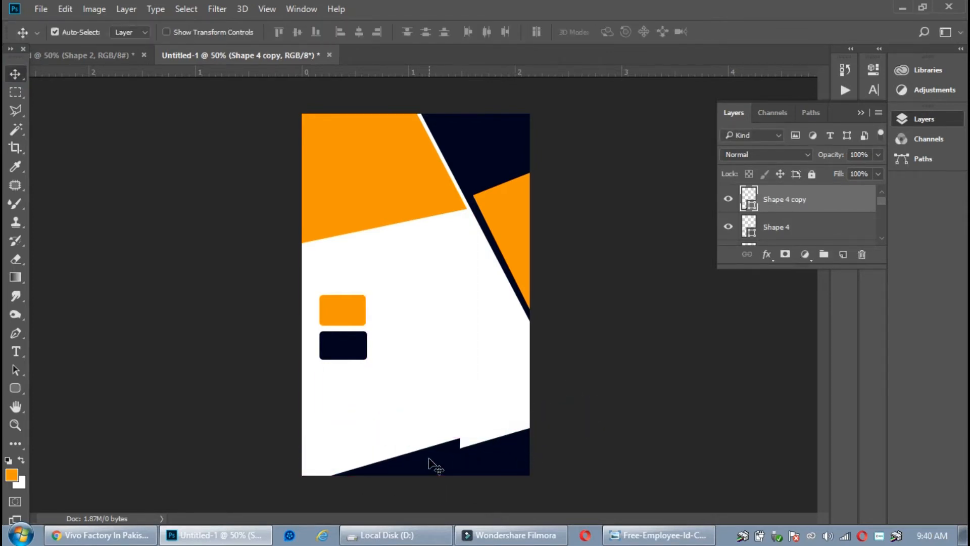
Recolour the bottom wedge orange by sampling the small orange box
double_click(752, 205)
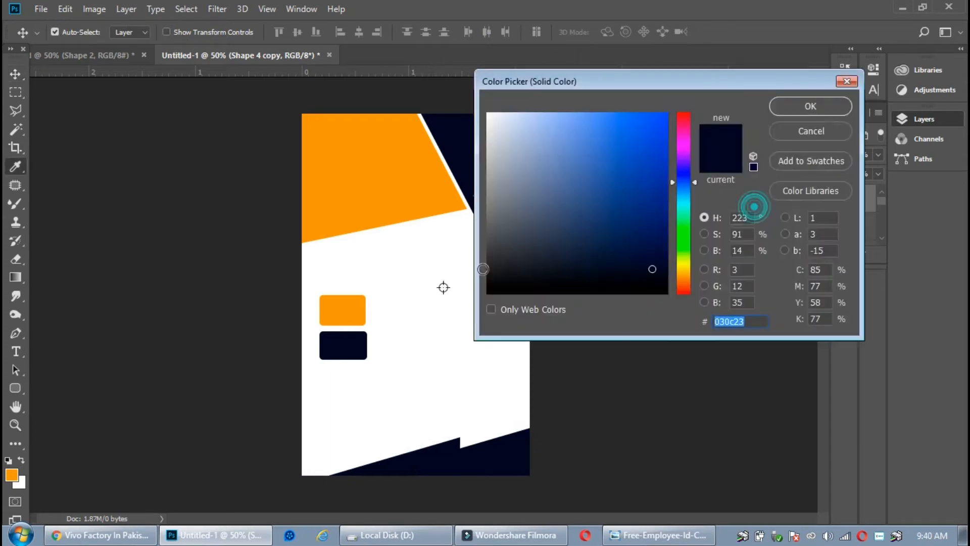
left_click(346, 310)
left_click(808, 103)
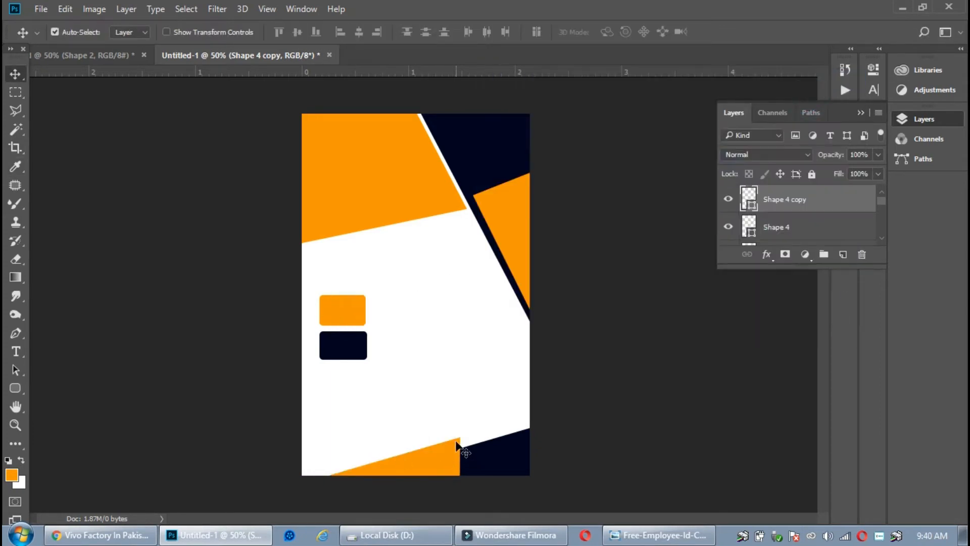
key("t")
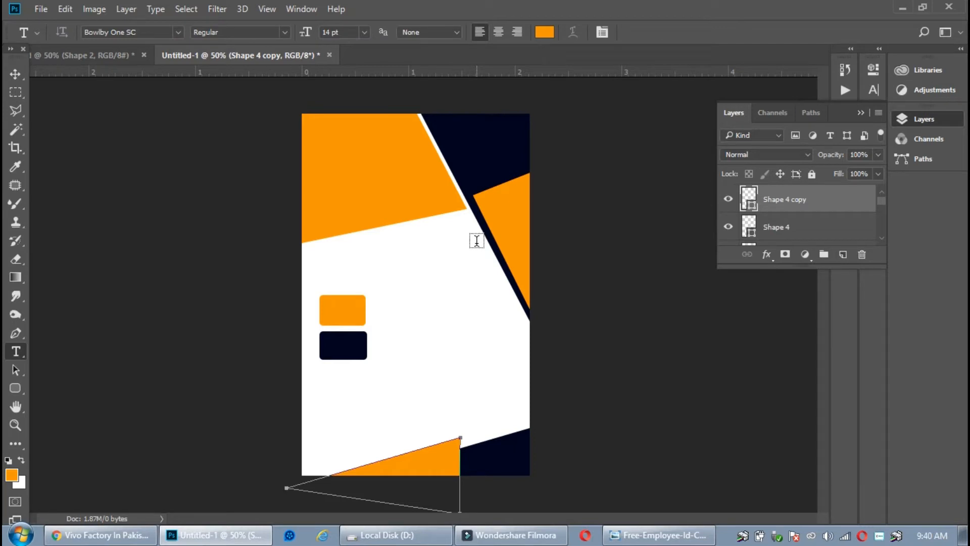
Duplicate the orange wedge toward the bottom left, then view the reference card
left_click(16, 73)
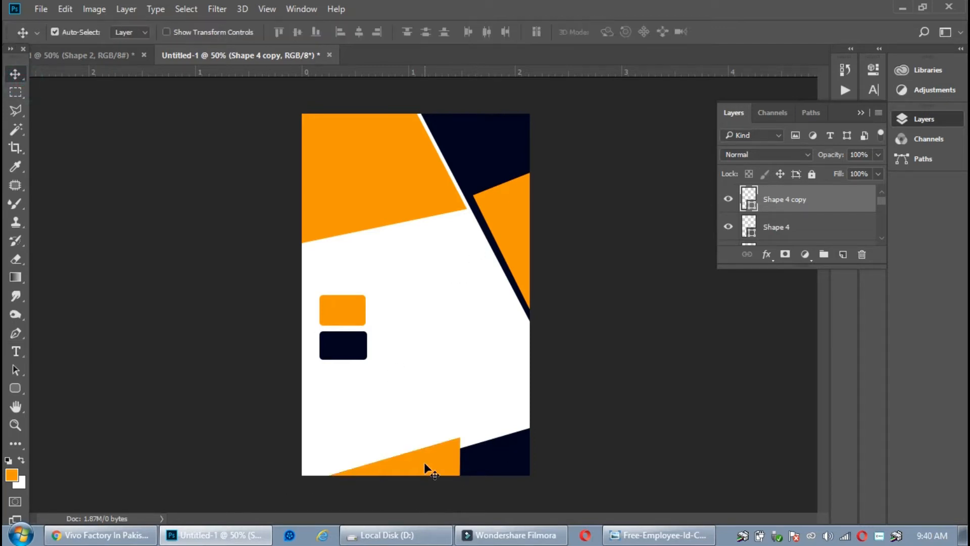
left_click_drag(428, 468, 350, 481)
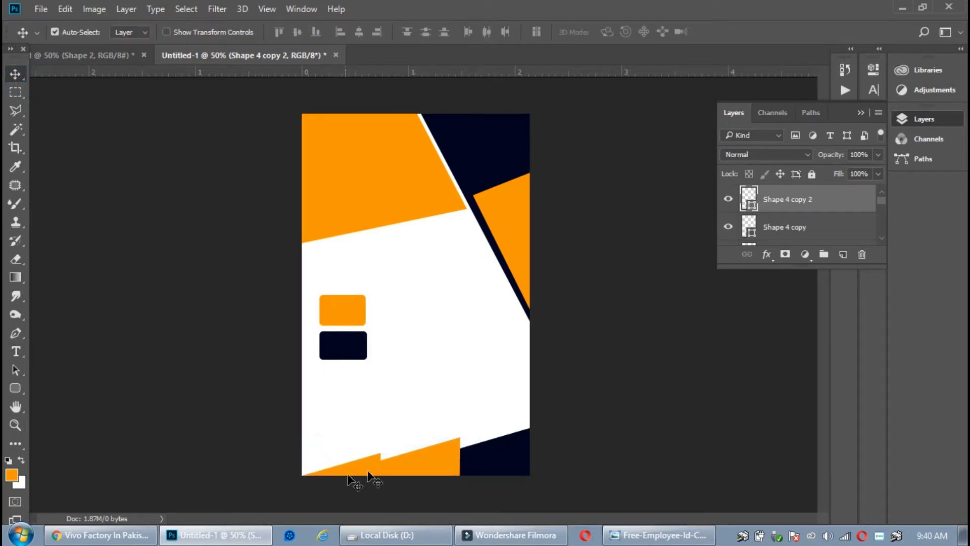
left_click(450, 453)
left_click(126, 54)
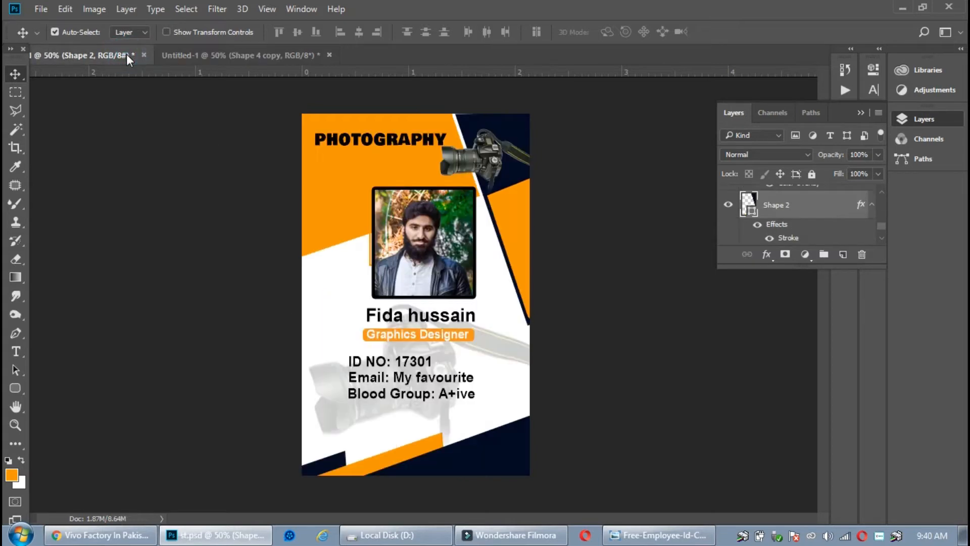
Move Shape 4 above Shape 4 copy in the layer stack
left_click(214, 54)
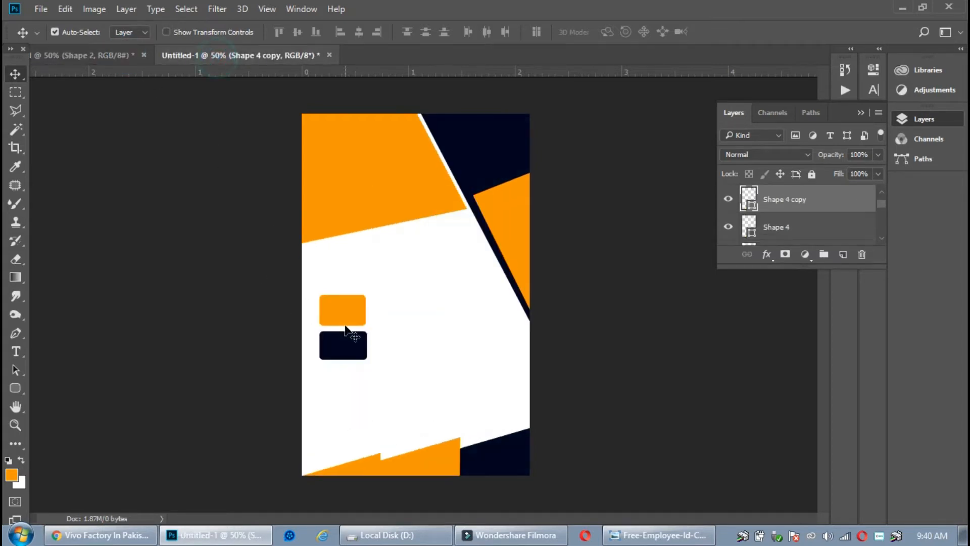
left_click(482, 458)
left_click(435, 450)
left_click(497, 459)
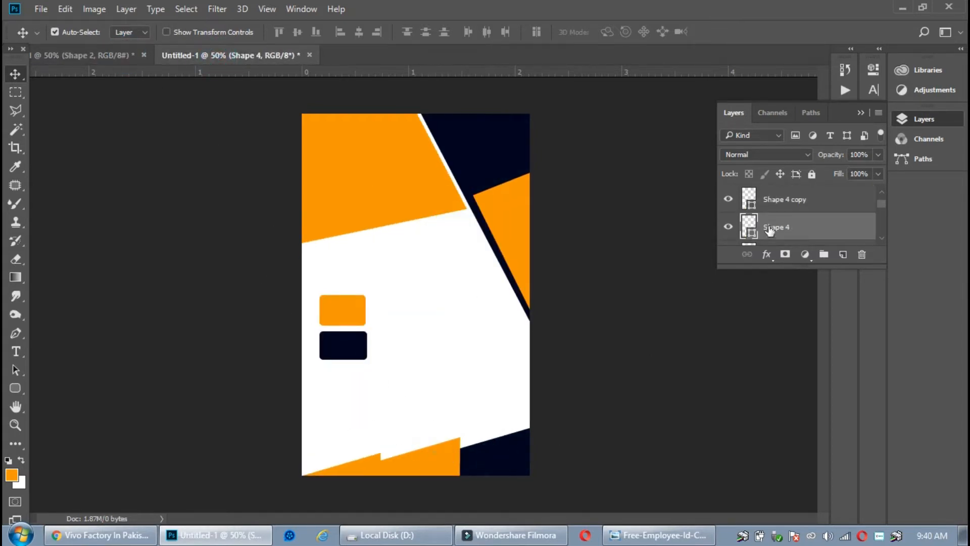
left_click_drag(769, 228, 769, 189)
Rotate the bottom navy shape about four degrees
key("t")
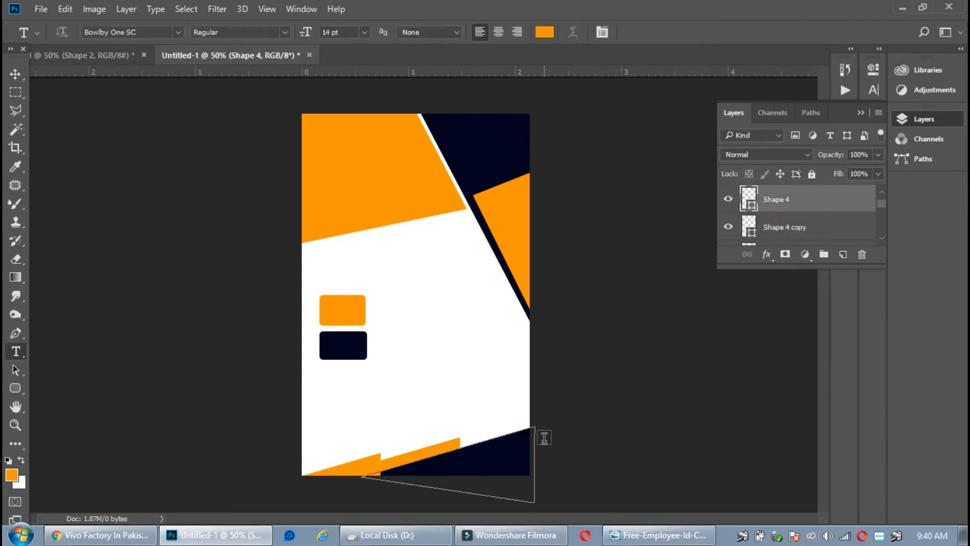
key("ctrl")
key("ctrl")
left_click(17, 73)
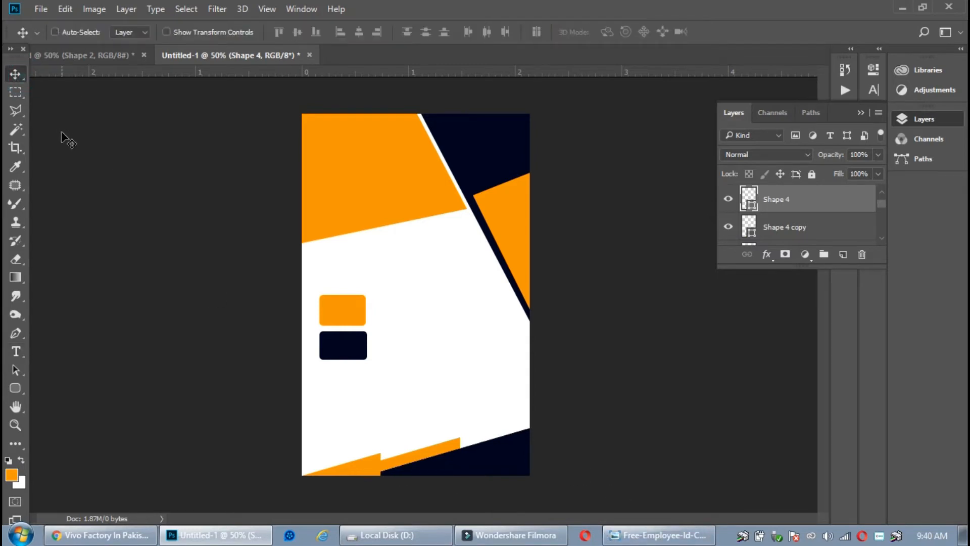
key("ctrl+t")
left_click_drag(594, 424, 575, 417)
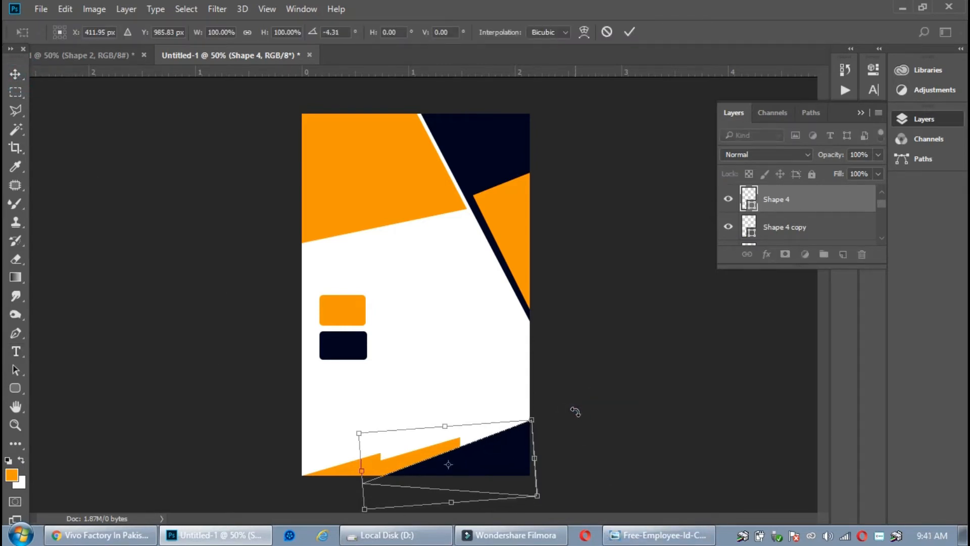
key("Return")
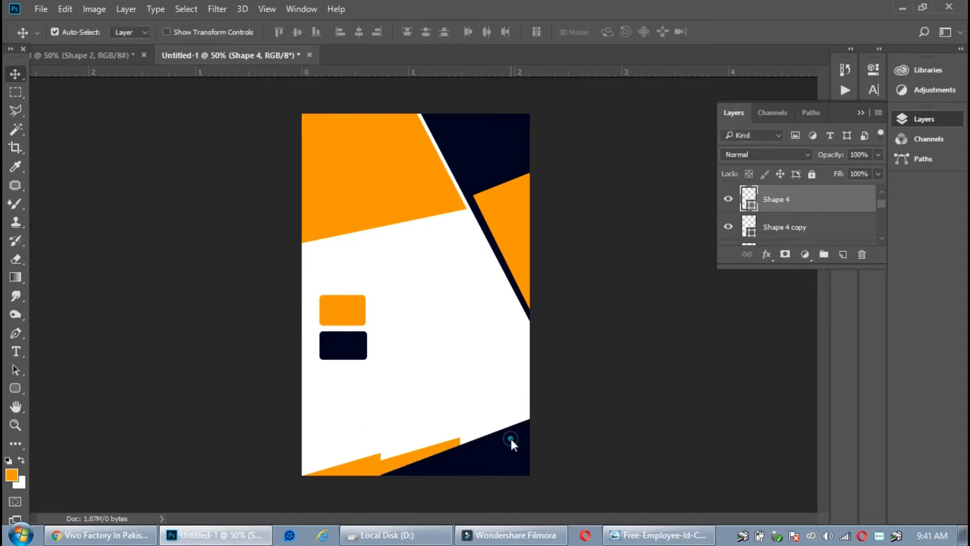
Tilt the orange bottom shape about six degrees, shift it up-right, and Alt-drag a copy bottom-left
left_click(406, 460)
key("t")
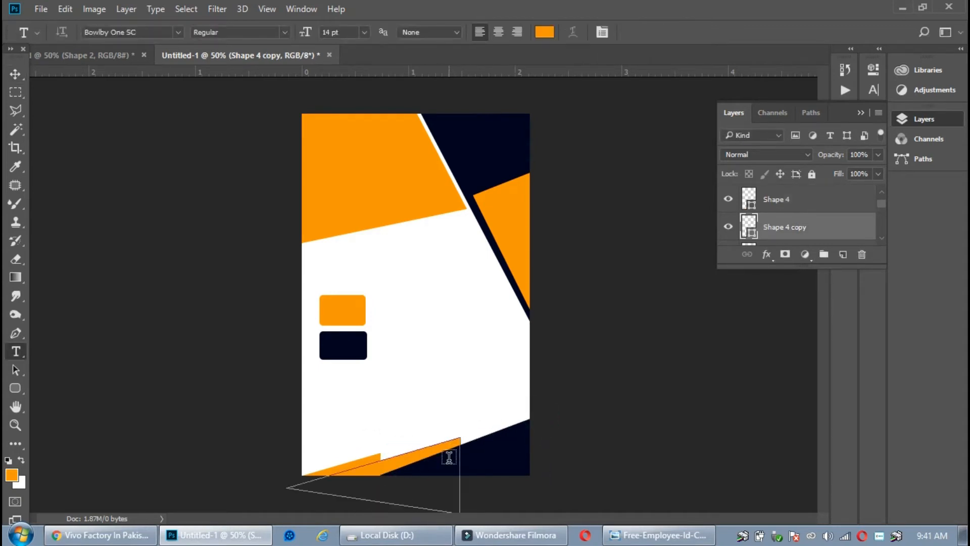
key("ctrl+t")
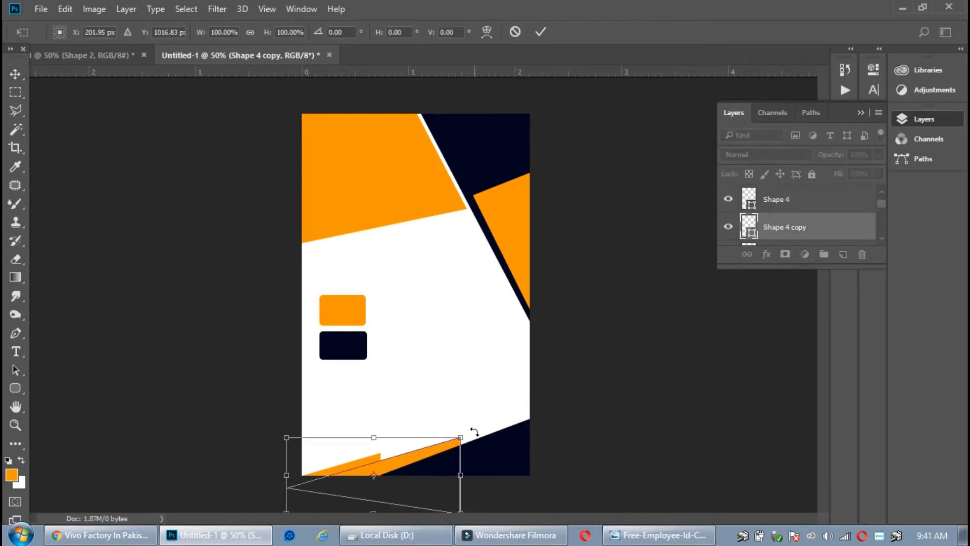
left_click_drag(474, 432, 475, 410)
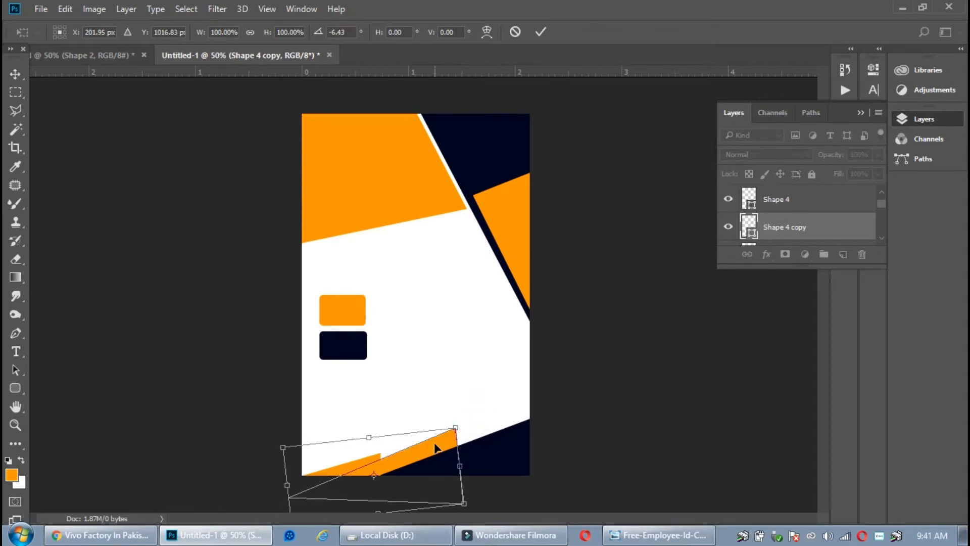
left_click_drag(436, 448, 444, 443)
key("Return")
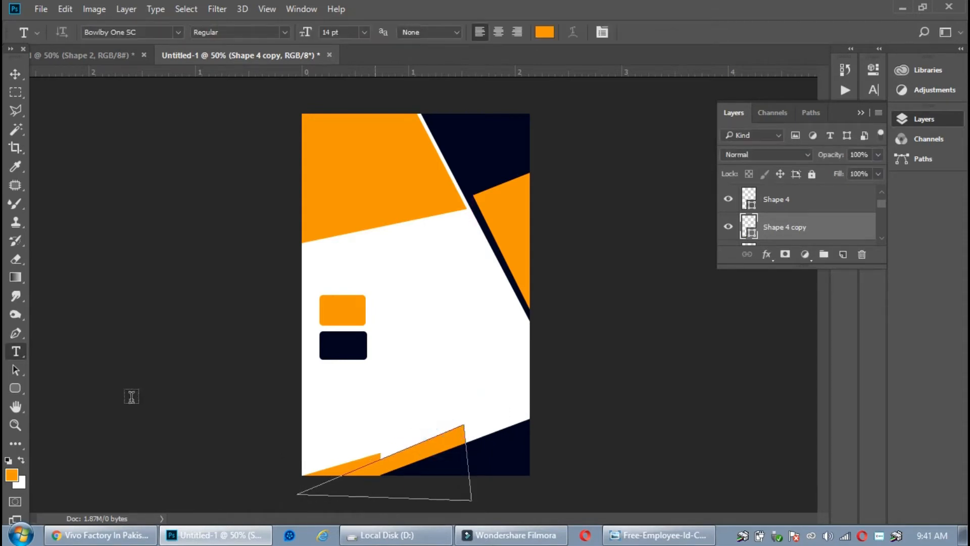
left_click(15, 74)
left_click_drag(340, 465, 365, 461)
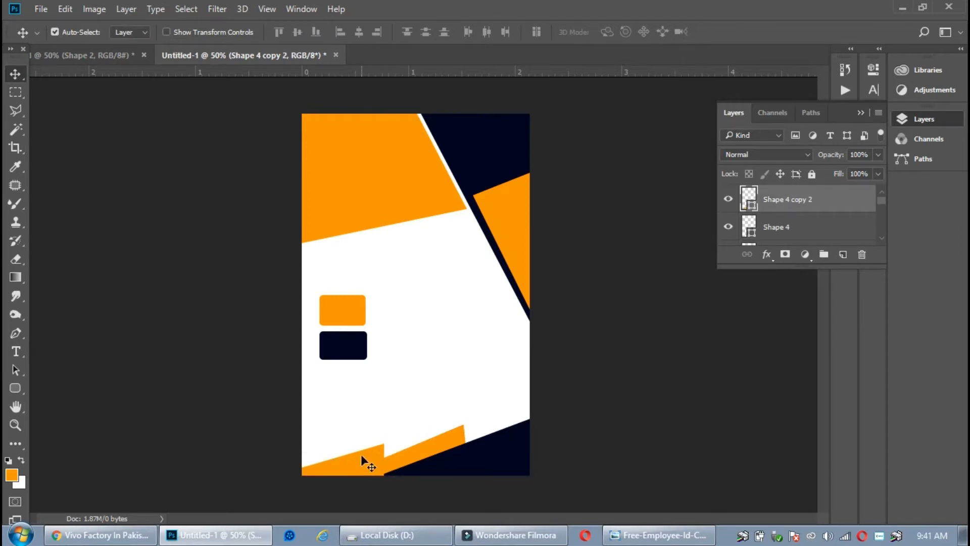
Undo the last change and reorder the Shape 4 copy layers, checking the reference card design
key("ctrl+z")
left_click(335, 463)
left_click(400, 451)
mouse_move(818, 243)
left_mouse_down()
mouse_move(810, 201)
mouse_move(817, 234)
left_mouse_up()
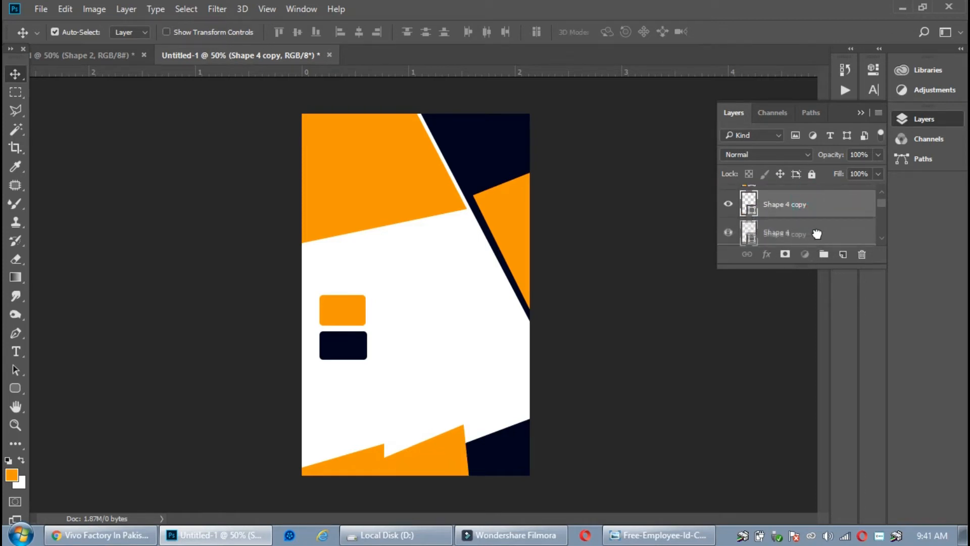
left_click(791, 189)
left_click_drag(794, 195, 803, 233)
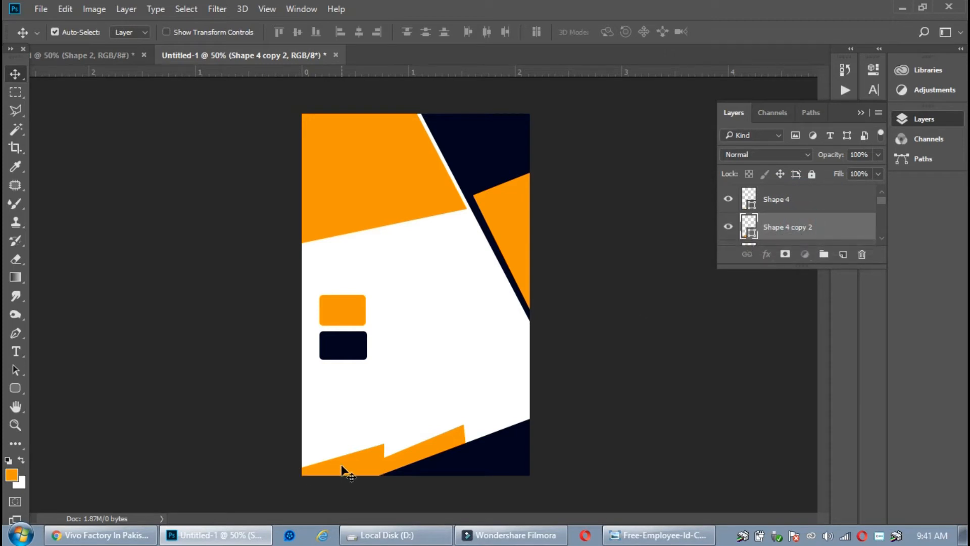
left_click(92, 57)
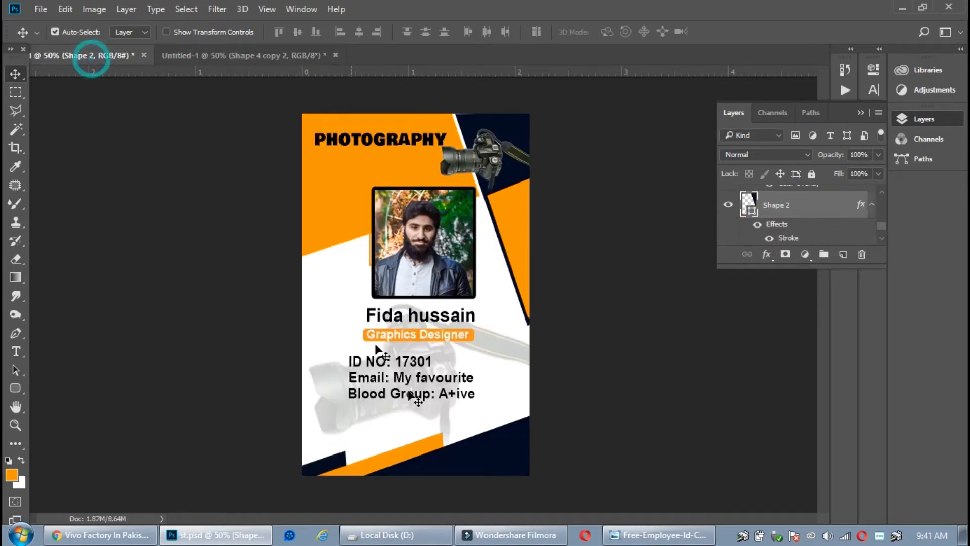
left_click(283, 54)
Recolour the bottom-left piece (Shape 4 copy 2) navy, sampled from the card's dark area
left_click(335, 461)
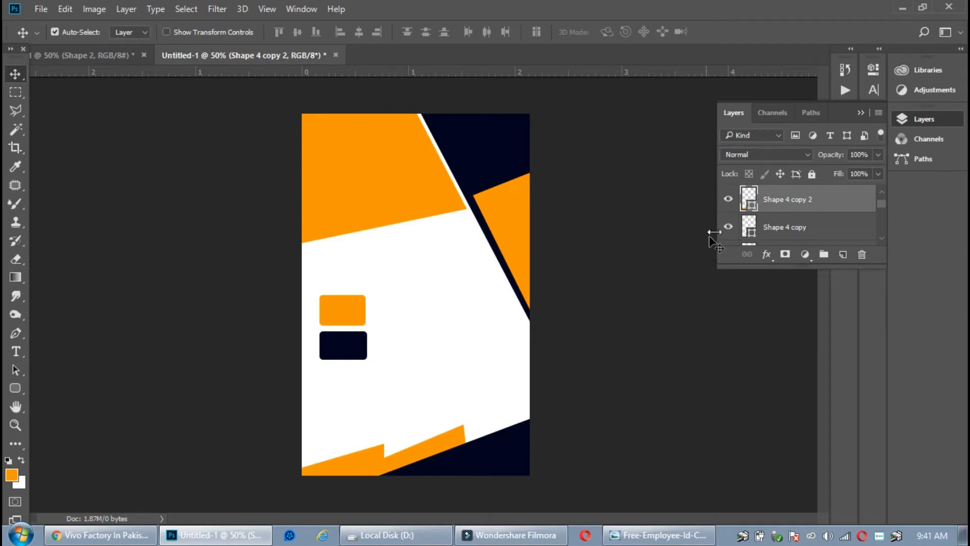
double_click(757, 208)
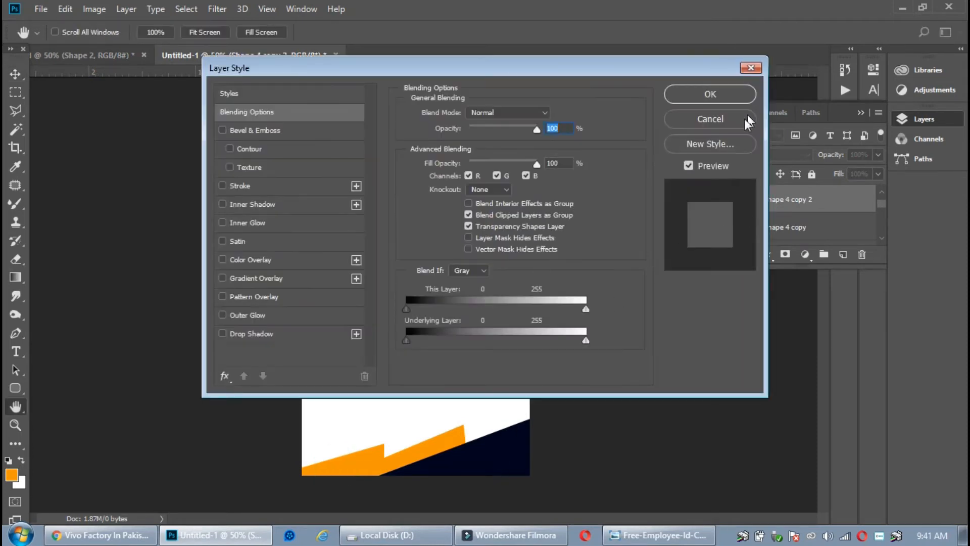
left_click(748, 120)
double_click(750, 207)
left_click(462, 124)
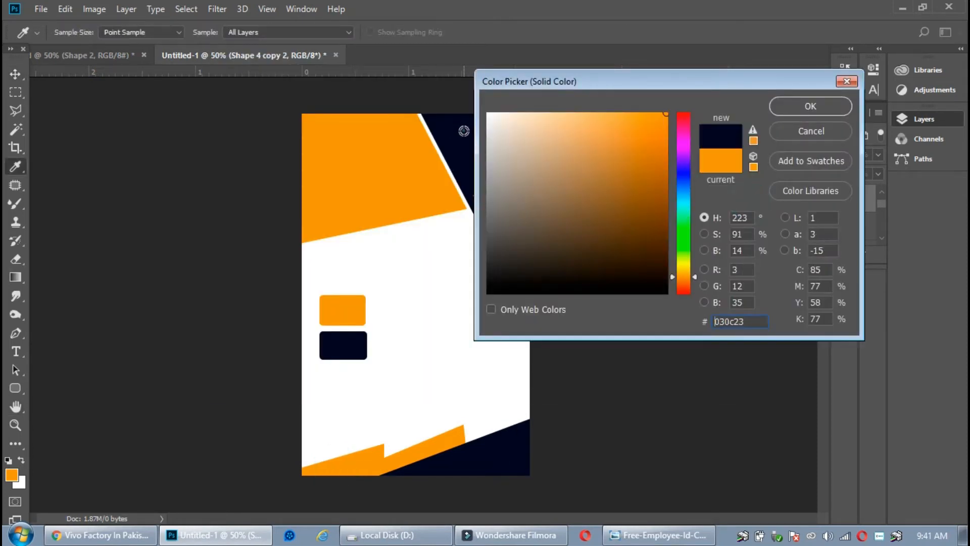
left_click(779, 138)
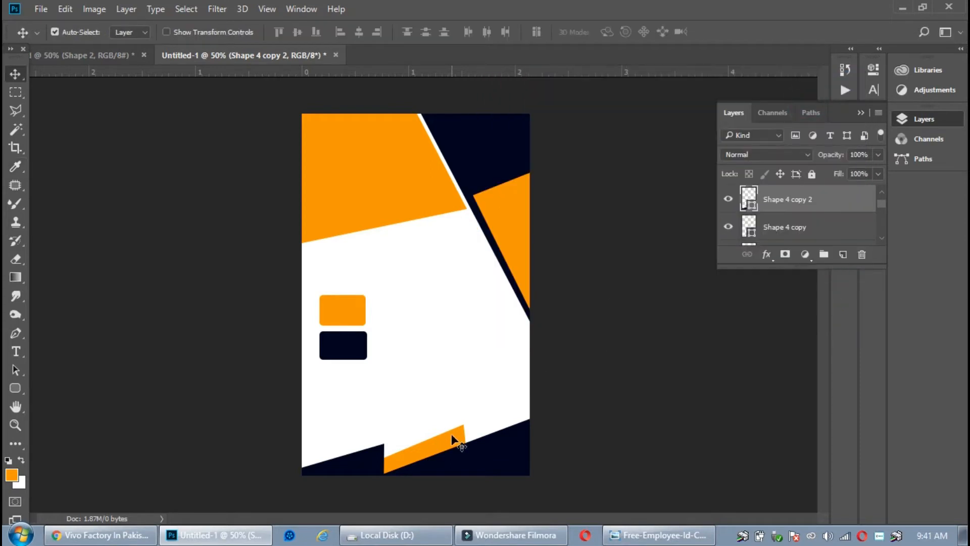
Stack the orange stripe above the navy piece and rotate the navy piece about six degrees
left_click(454, 440)
left_click_drag(791, 226, 795, 196)
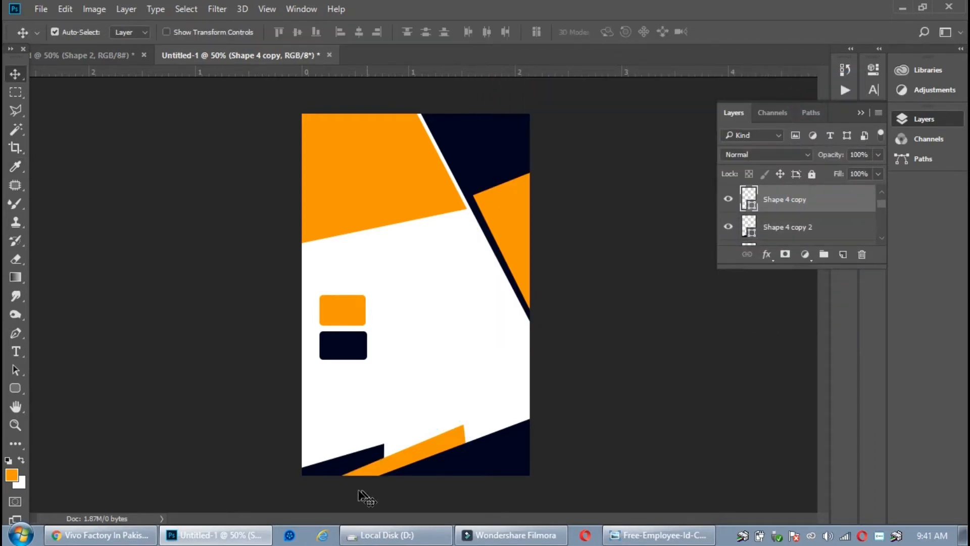
left_click(364, 462)
key("ctrl+t")
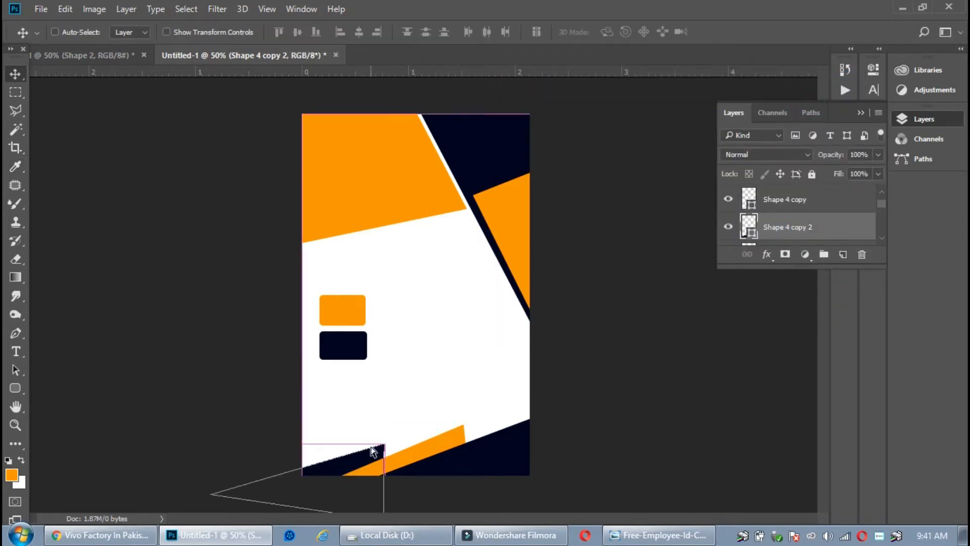
left_click_drag(440, 414, 434, 400)
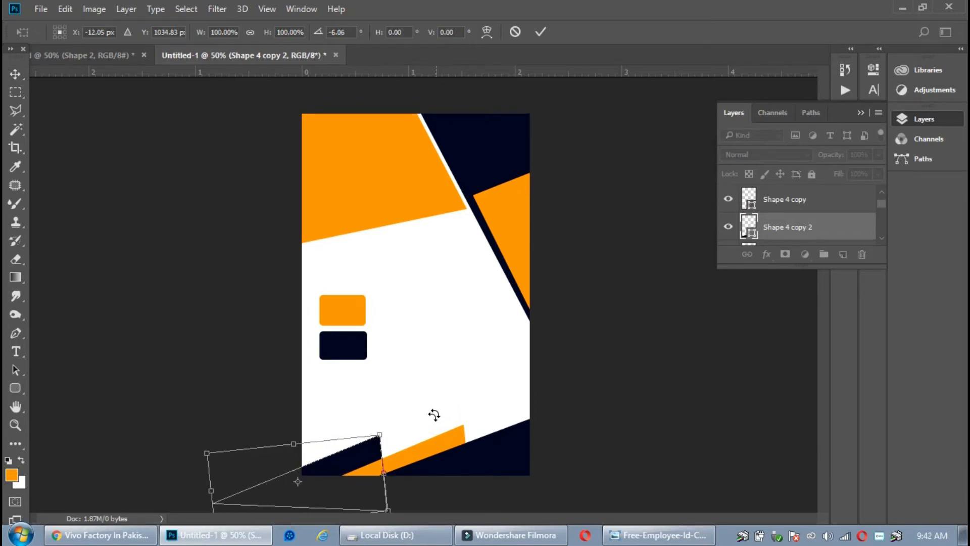
key("Return")
Nudge the orange stripe and navy piece with arrow keys so they align diagonally
left_click(415, 450)
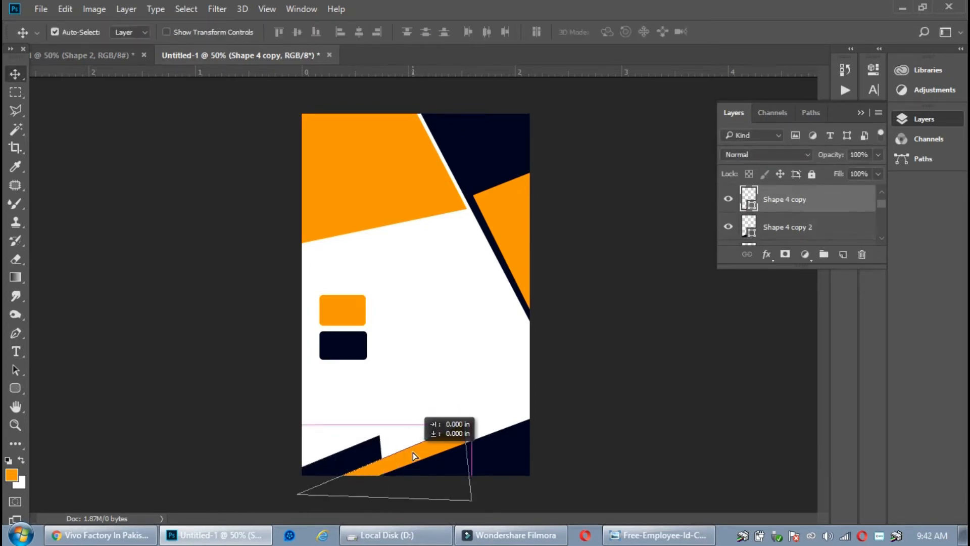
key("Up")
key("Up")
key("Up")
key("Left")
key("Left")
key("Left")
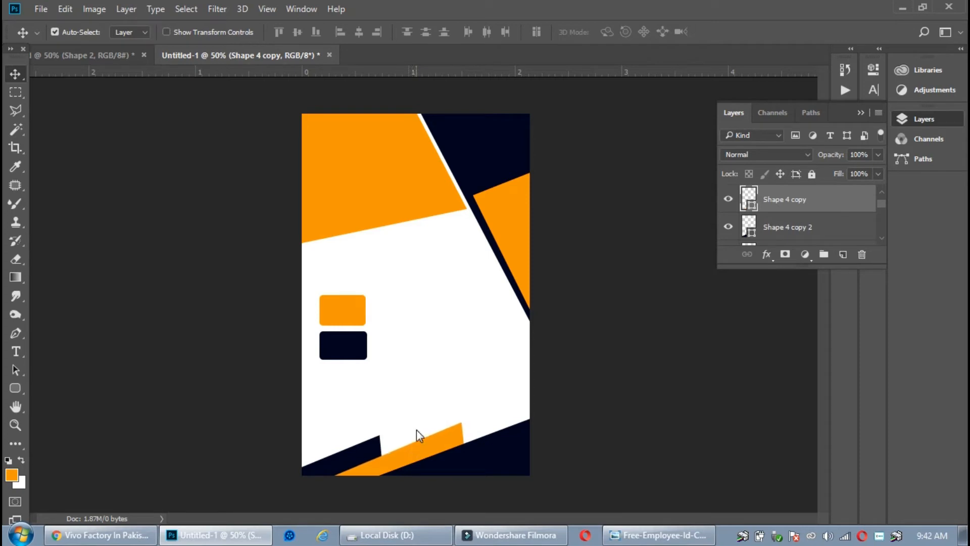
key("Left")
key("Left")
key("Left")
key("Left")
key("Up")
key("Up")
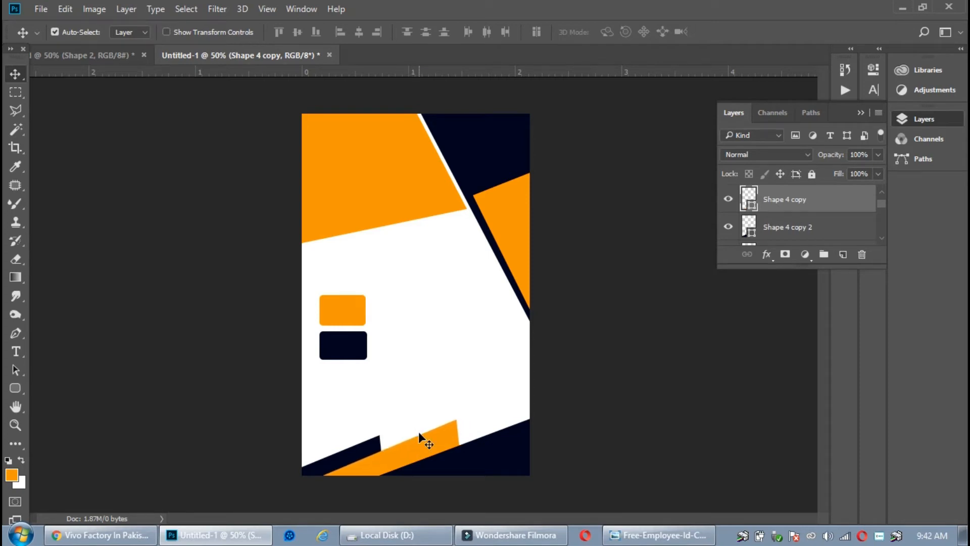
key("Down")
key("Down")
key("Down")
key("Down")
key("Down")
key("Down")
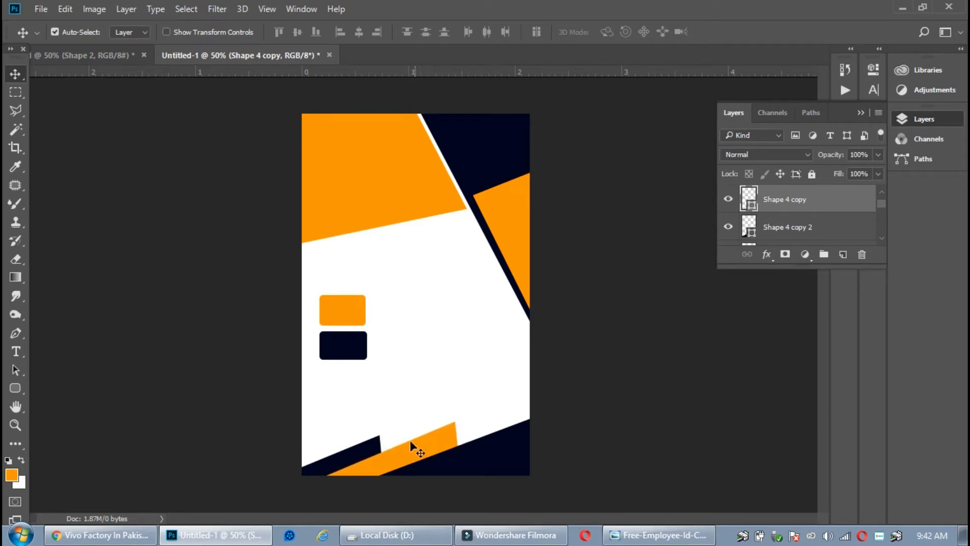
left_click(371, 444)
key("Up")
key("Up")
key("Up")
key("Up")
key("Up")
key("Up")
key("Up")
key("Left")
key("Left")
key("Left")
key("Left")
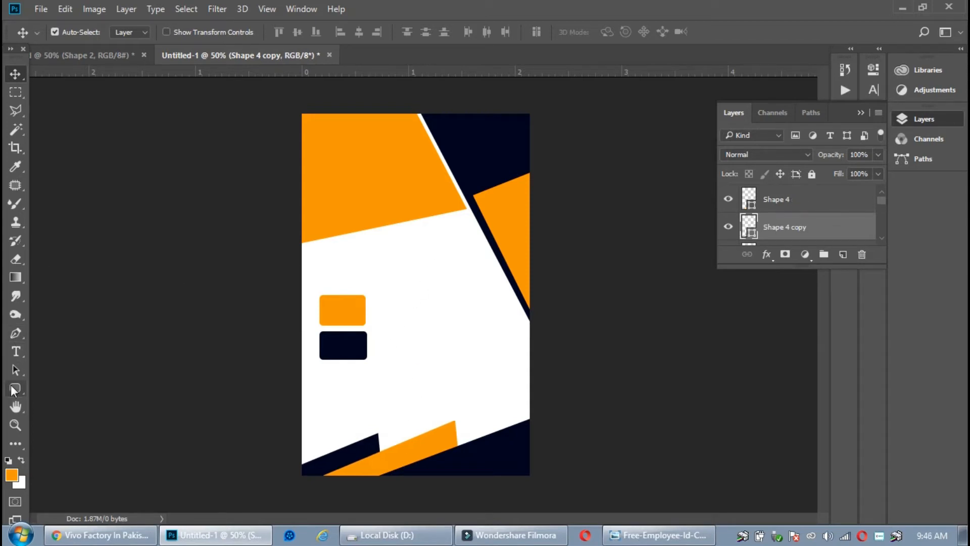
Draw a rounded square near the card's top centre with white fill and a 3 px black stroke
left_click(15, 388)
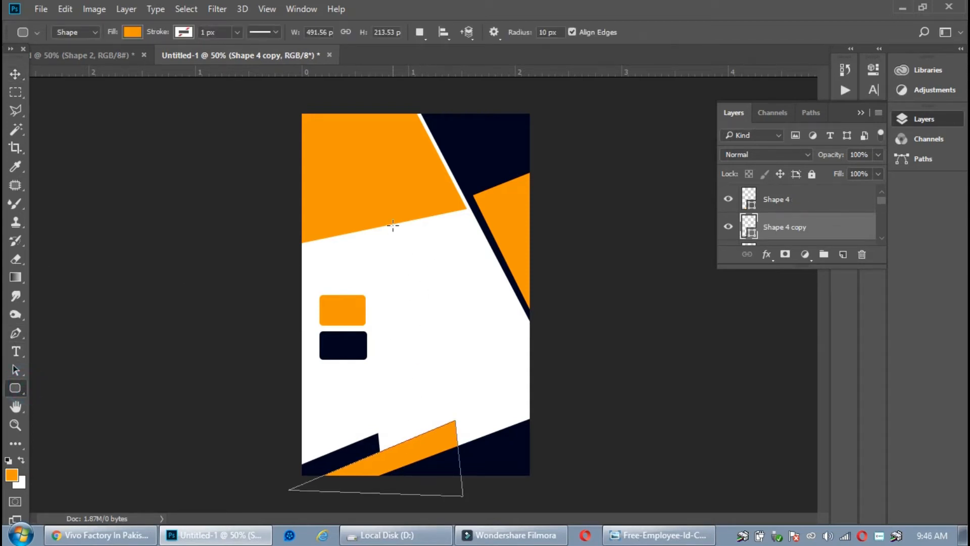
left_click_drag(373, 201, 471, 300)
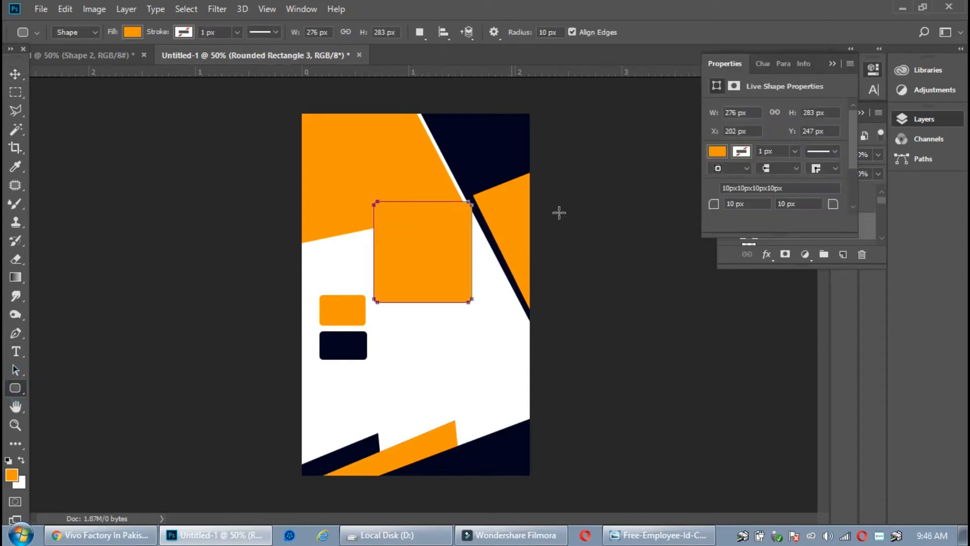
left_click(794, 151)
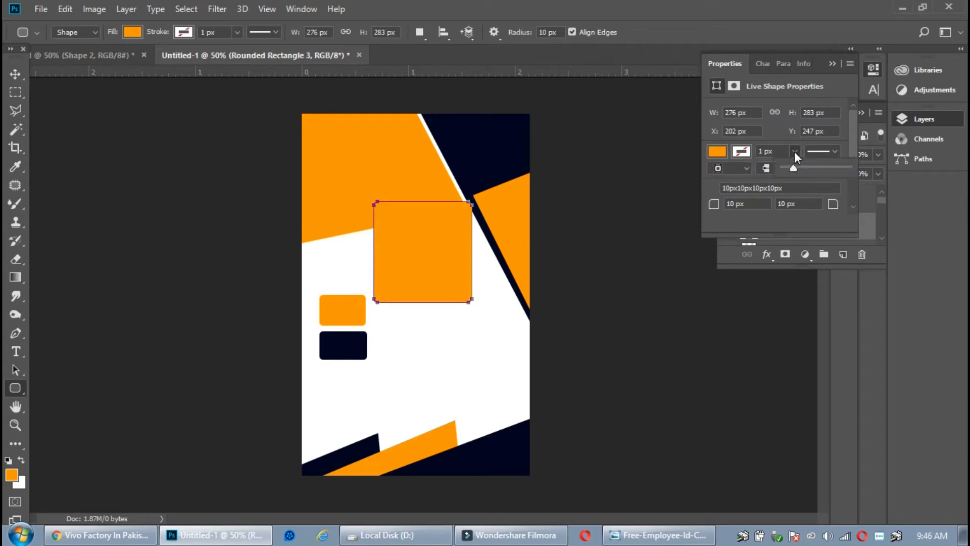
left_click_drag(796, 168, 798, 169)
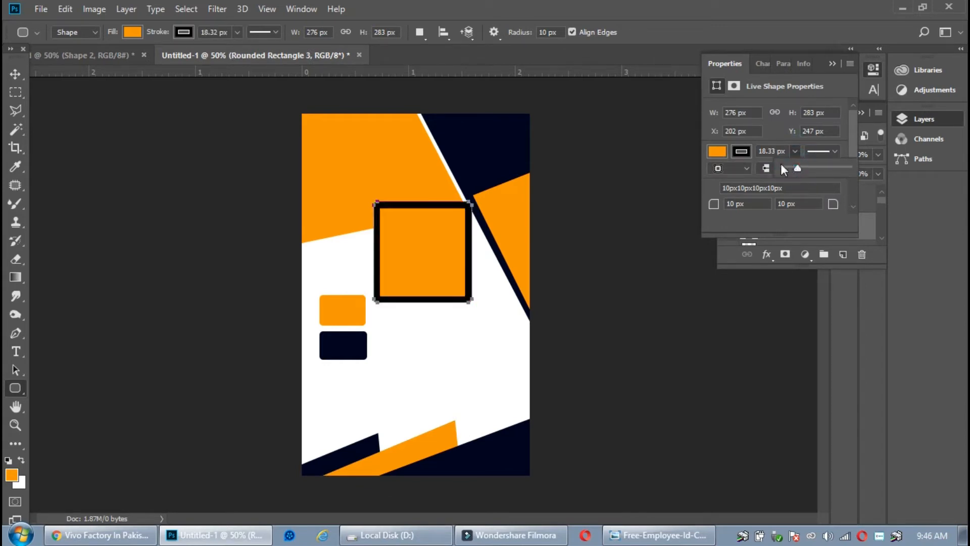
left_click(764, 151)
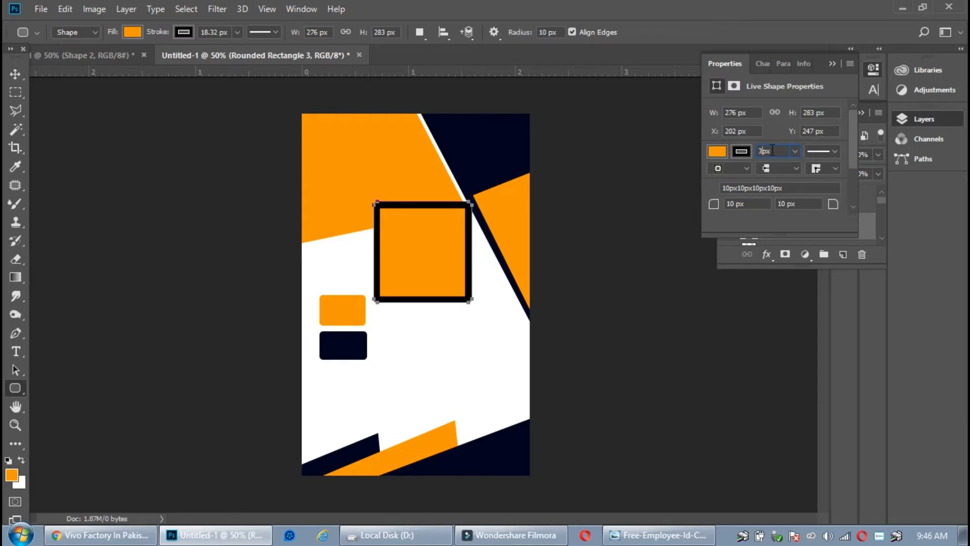
type("3px")
left_click(742, 151)
left_click(766, 222)
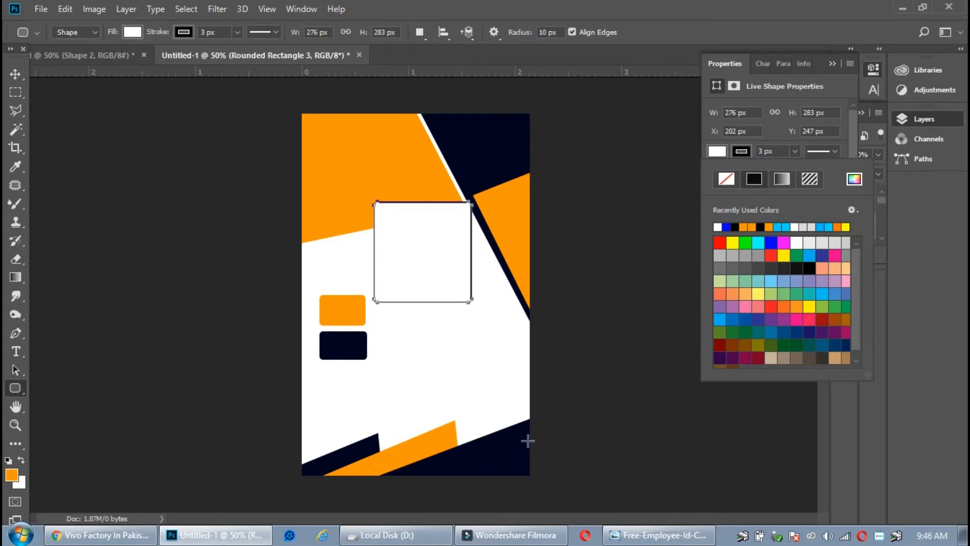
left_click(766, 223)
left_click(833, 64)
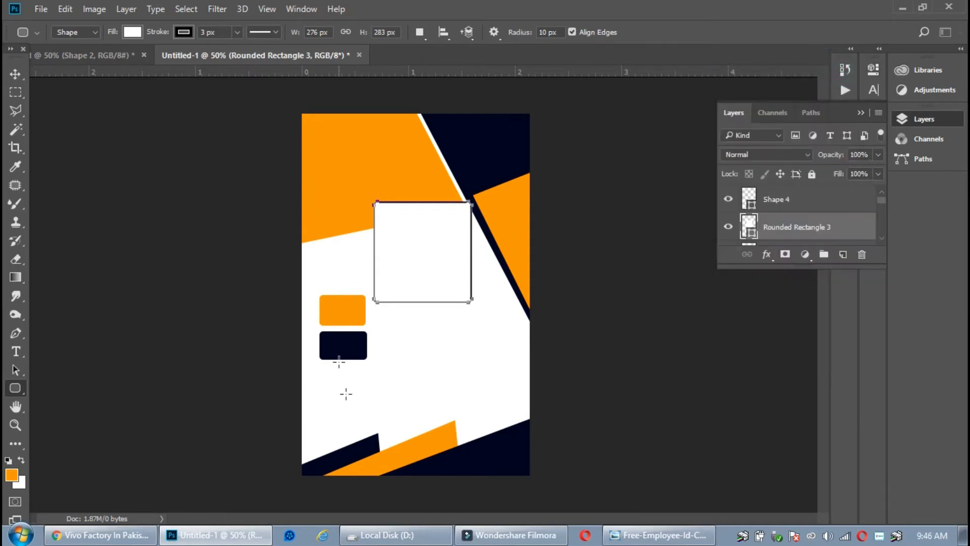
Duplicate the rounded square, test a resize and red fill, then delete the duplicate
key("v")
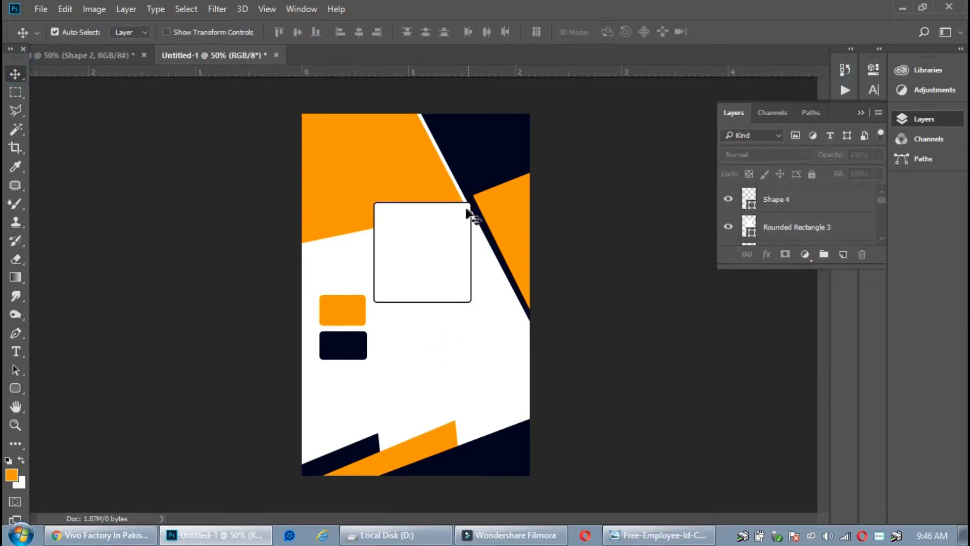
key("ctrl+j")
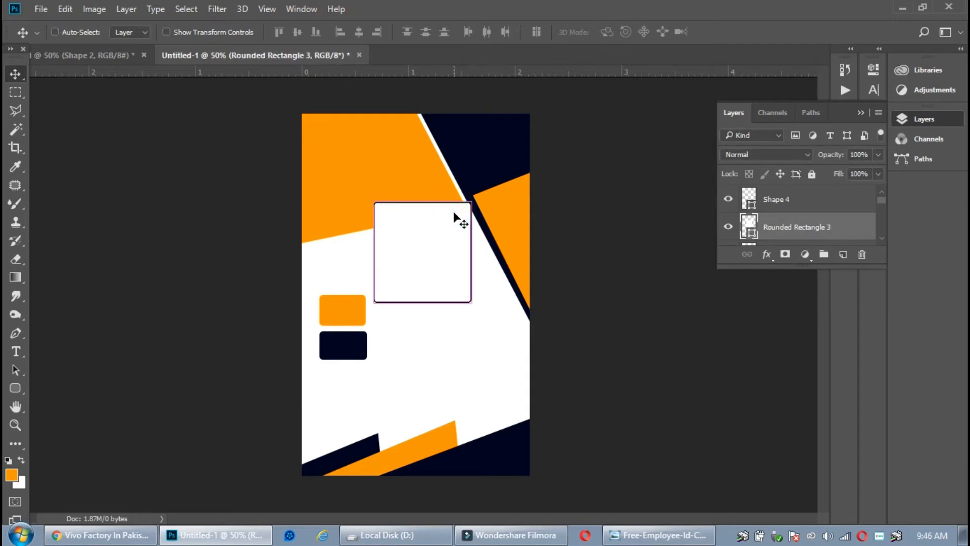
key("ctrl+t")
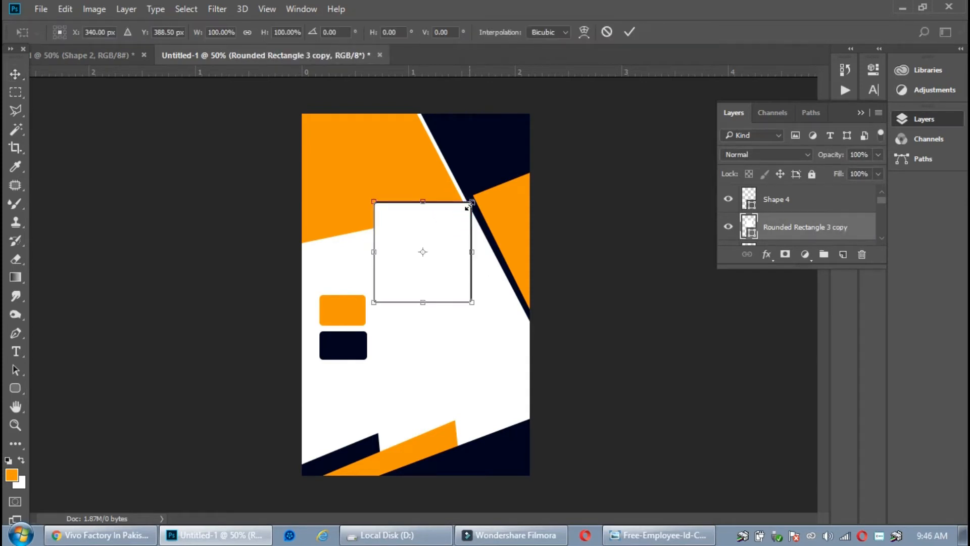
left_click_drag(471, 203, 473, 200)
key("Return")
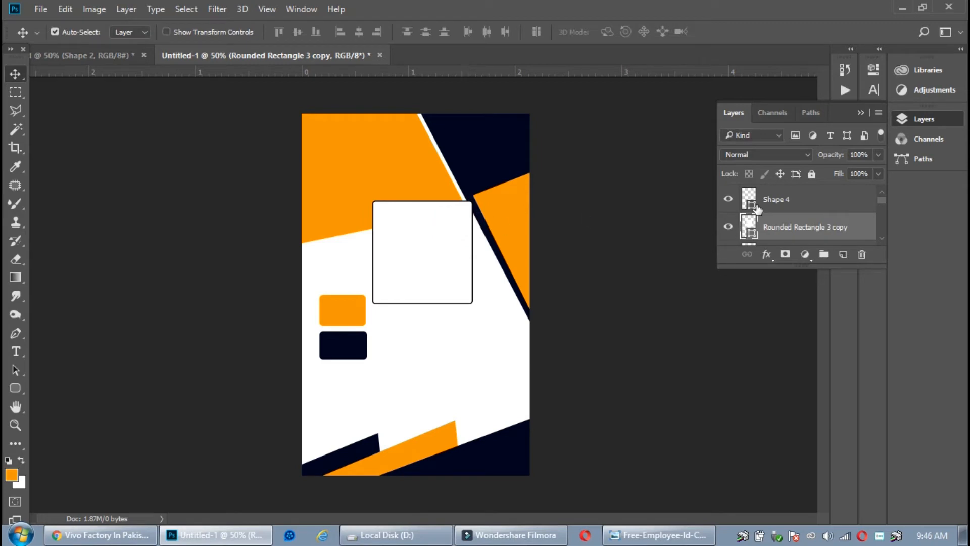
double_click(754, 230)
left_click_drag(607, 168, 673, 118)
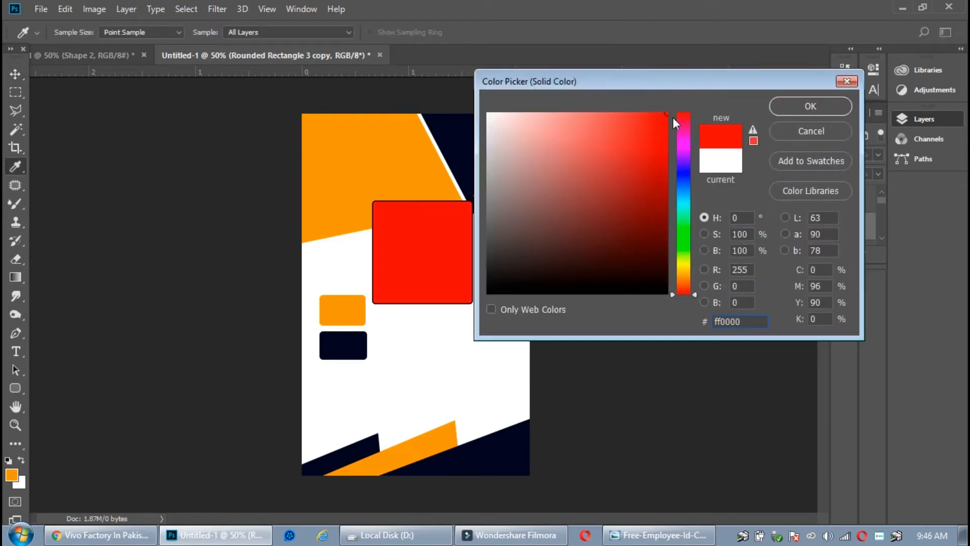
left_click(788, 132)
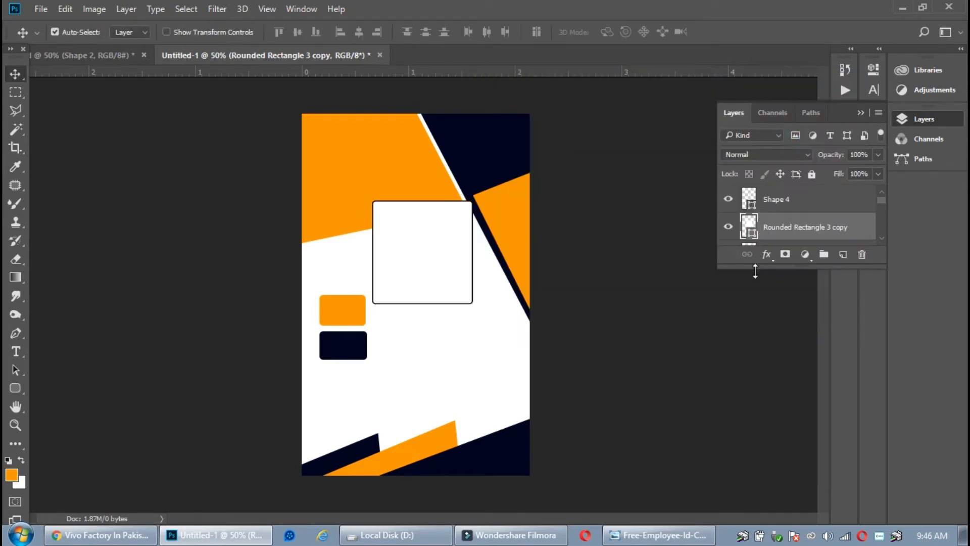
left_click(768, 207)
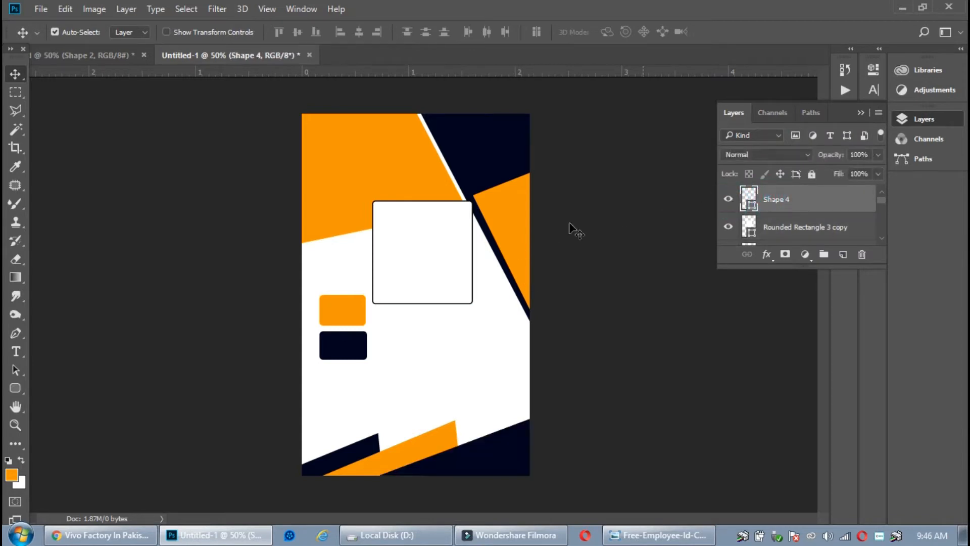
left_click_drag(428, 255, 435, 277)
left_click(863, 255)
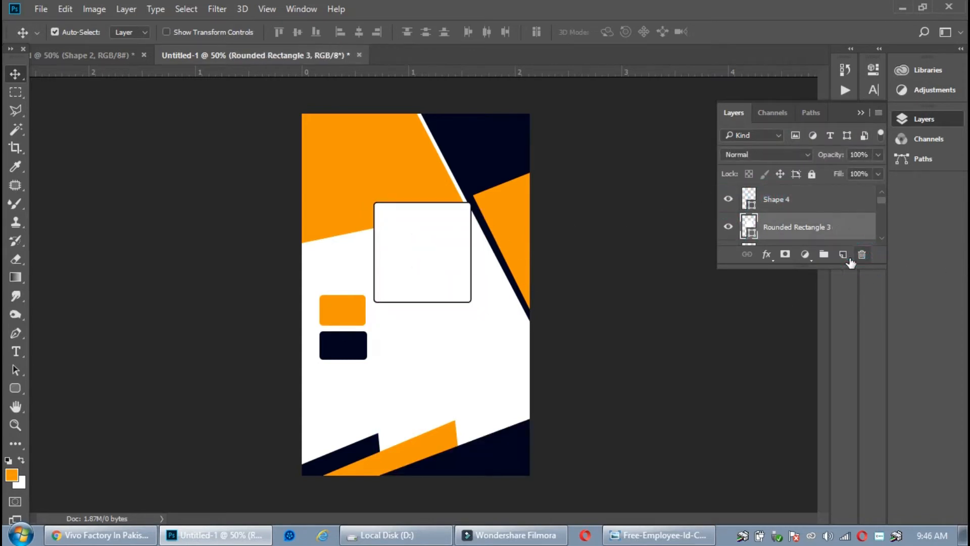
Scale the white square to about 103% and shift it slightly up and left
double_click(753, 236)
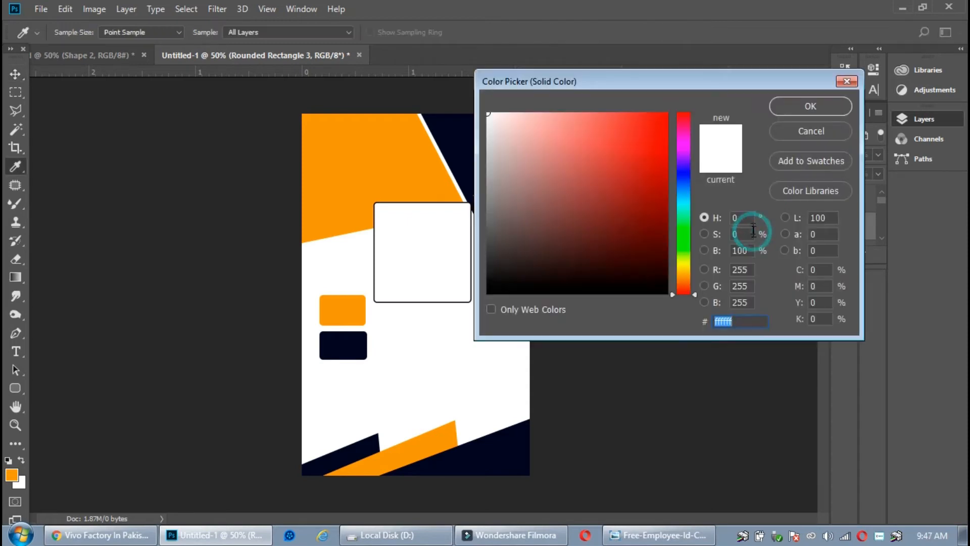
left_click(806, 130)
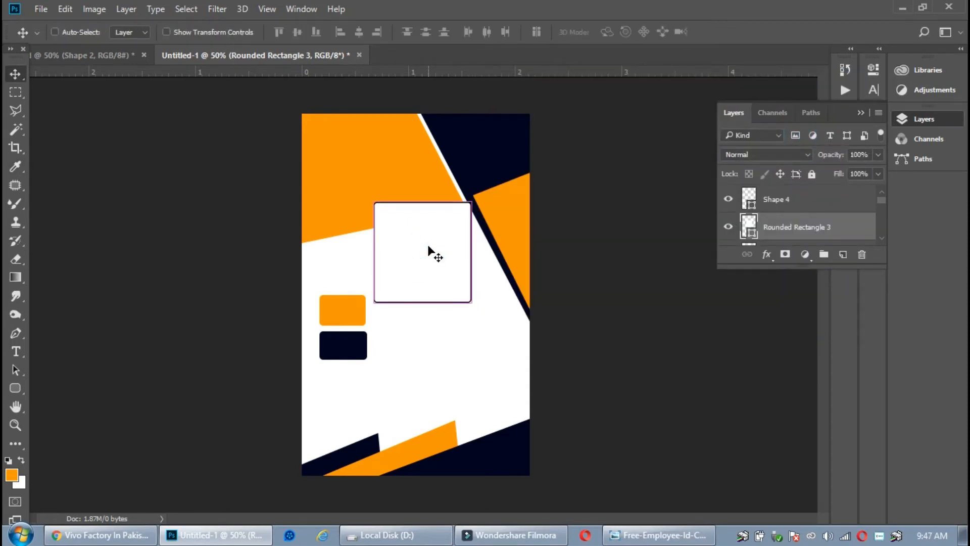
key("ctrl+t")
left_click_drag(439, 234, 434, 230)
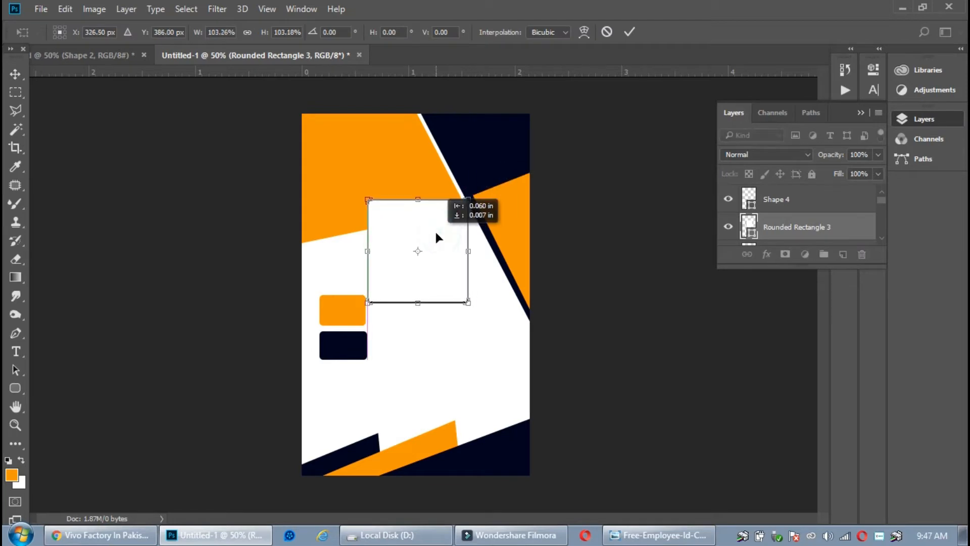
key("Return")
left_click(40, 9)
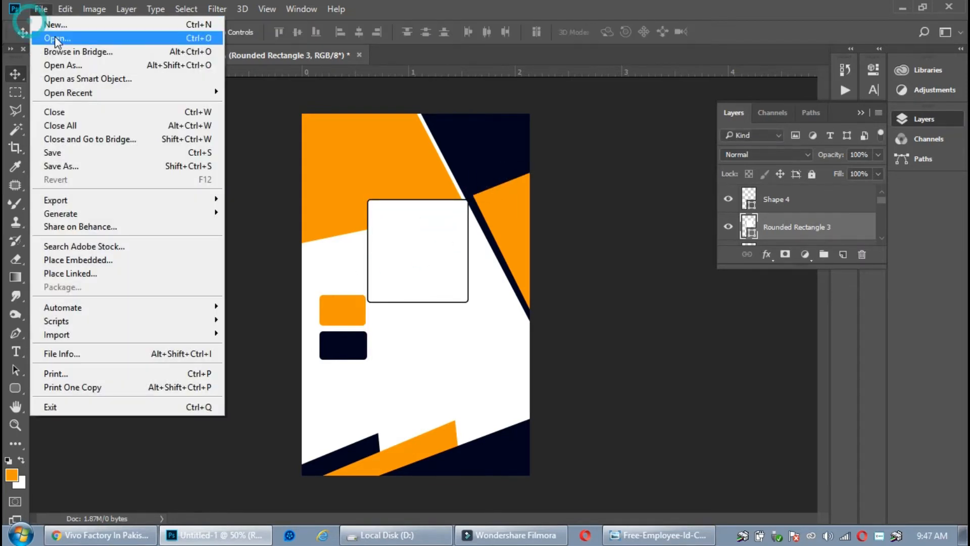
Open DSC_0161 copy.JPG from the D:\picture\My All Edited pic folder
left_click(45, 31)
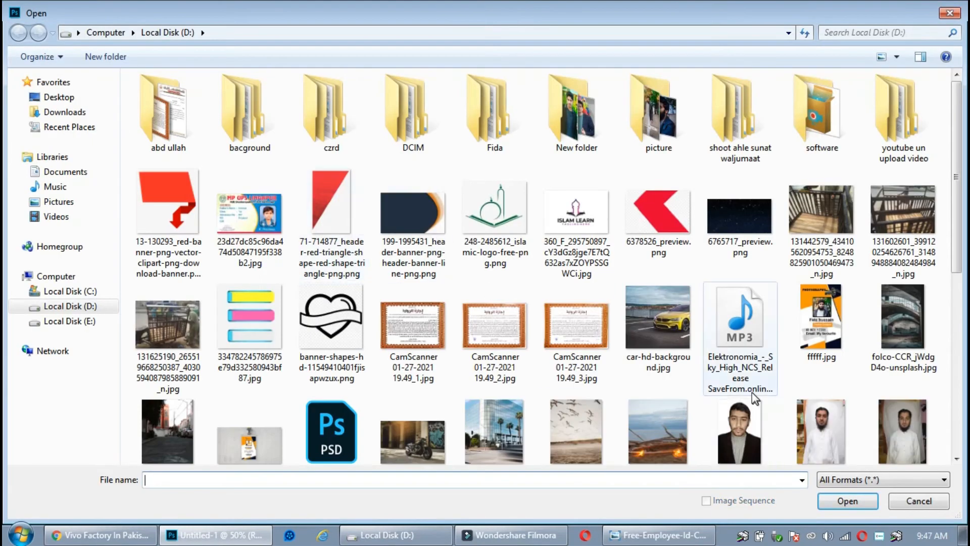
left_click(654, 311)
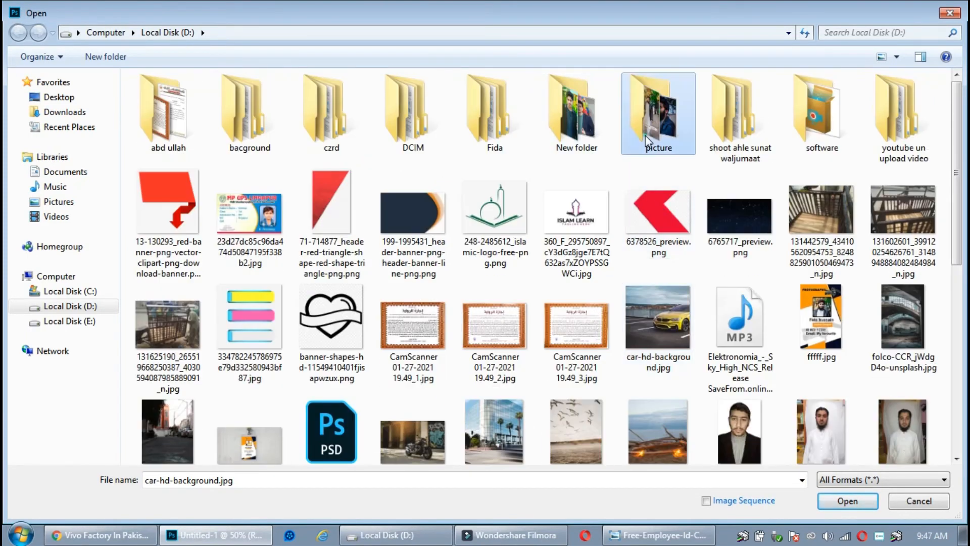
double_click(649, 134)
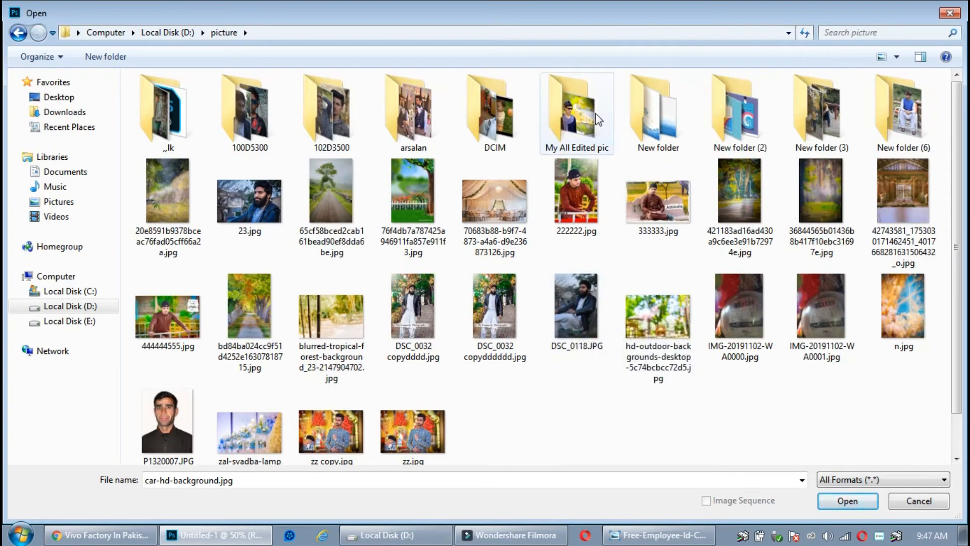
double_click(599, 119)
left_click(445, 207)
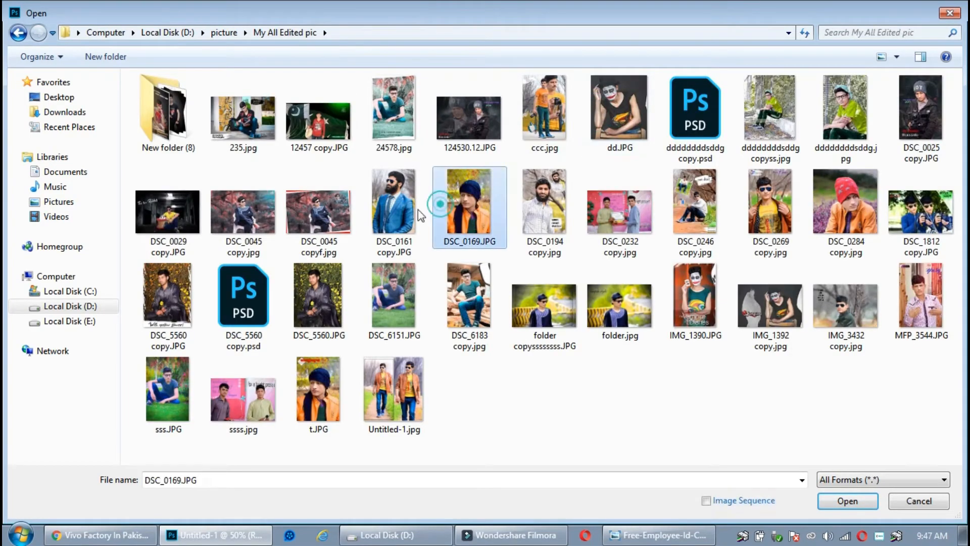
left_click(417, 215)
left_click(848, 501)
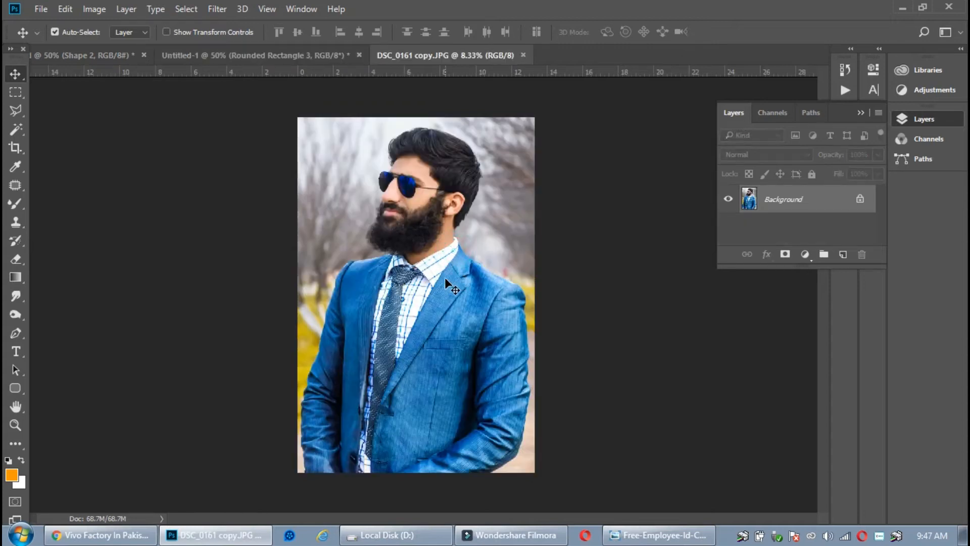
Copy the man's head and upper body from the photo and paste it into the ID card
left_click_drag(445, 278, 432, 249)
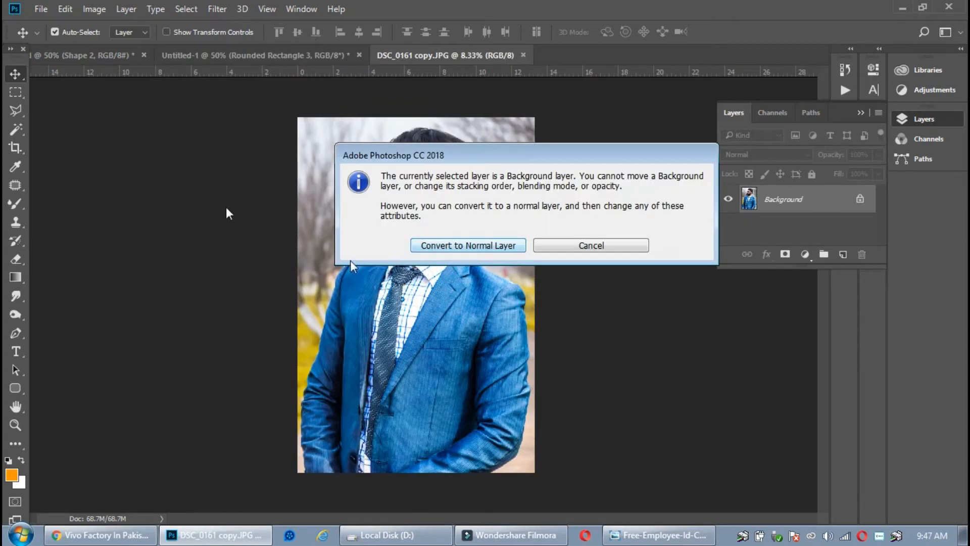
left_click(607, 255)
left_click(16, 92)
left_click_drag(335, 118, 504, 327)
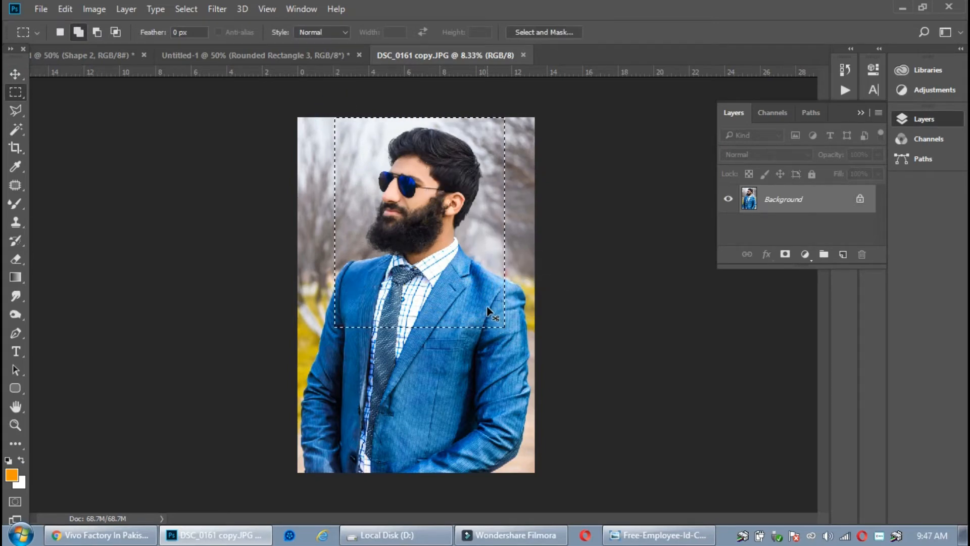
key("ctrl+c")
key("ctrl+v")
left_click(181, 56)
key("ctrl+v")
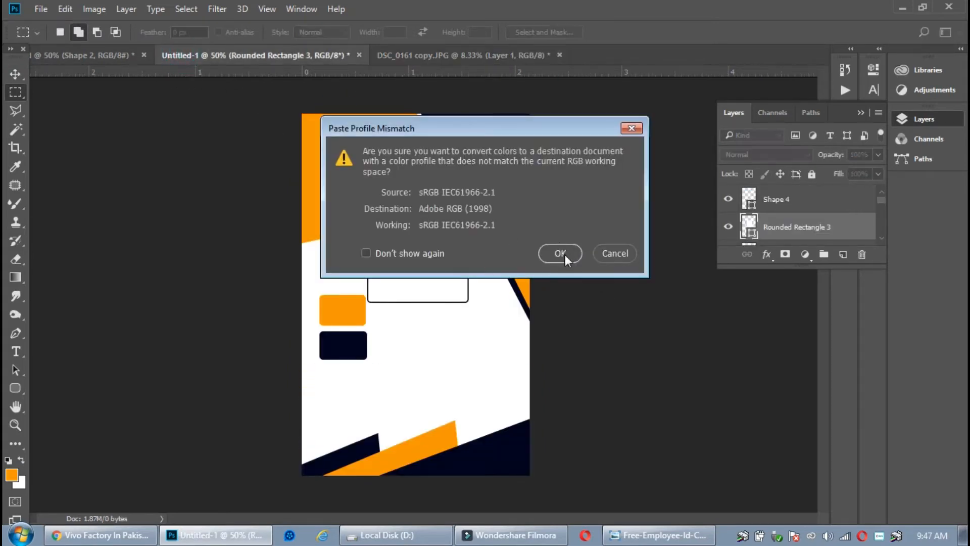
left_click(560, 253)
Reposition the pasted portrait and scale it down to roughly the frame's size
key("v")
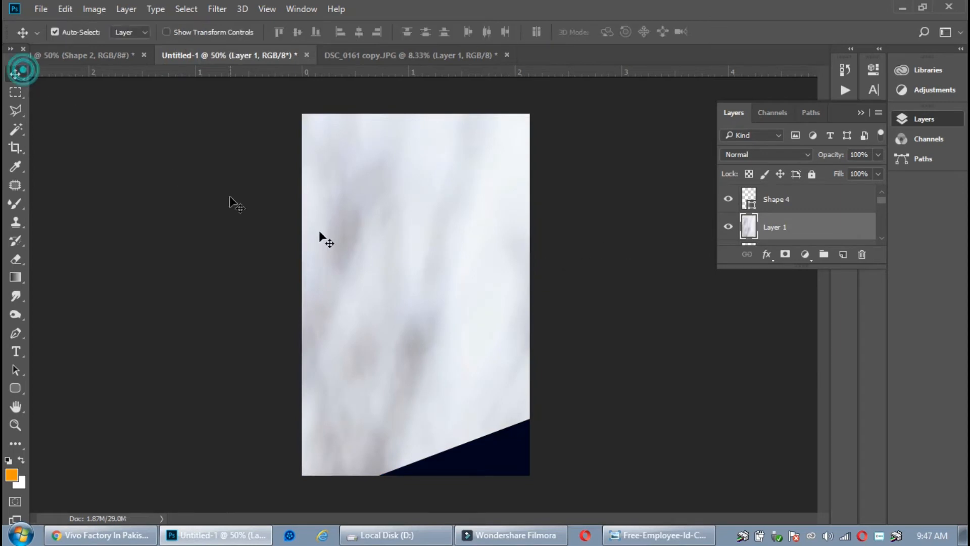
left_click_drag(442, 243, 251, 288)
left_click_drag(429, 299, 296, 252)
left_click_drag(476, 319, 350, 218)
left_click_drag(509, 306, 348, 354)
key("ctrl+t")
left_click_drag(463, 208, 368, 360)
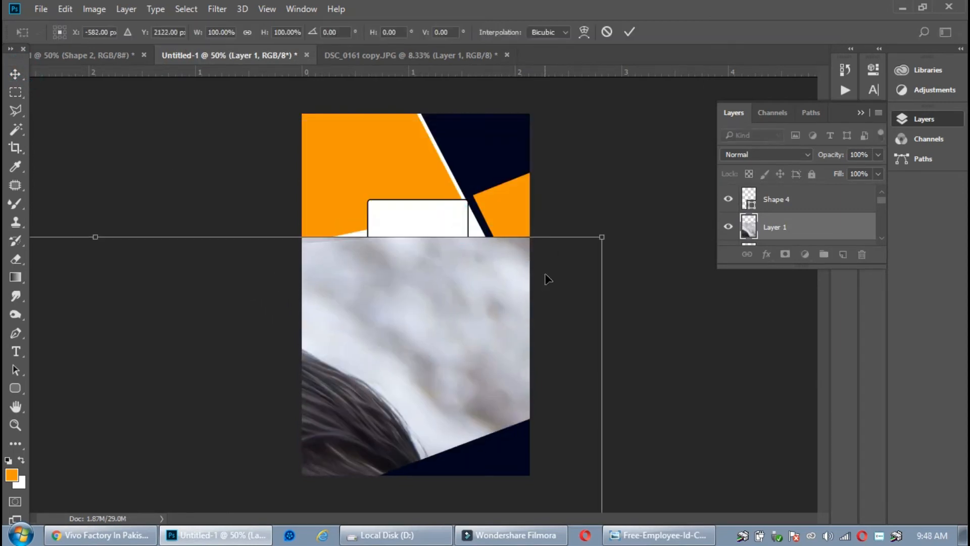
left_click_drag(598, 243, 490, 175)
left_click_drag(530, 152, 481, 212)
left_click_drag(461, 256, 461, 230)
left_click_drag(479, 188, 476, 193)
left_click_drag(417, 232, 402, 253)
key("Return")
Clip the portrait inside the rounded frame and fine-tune its size and position to fit
left_click(412, 211)
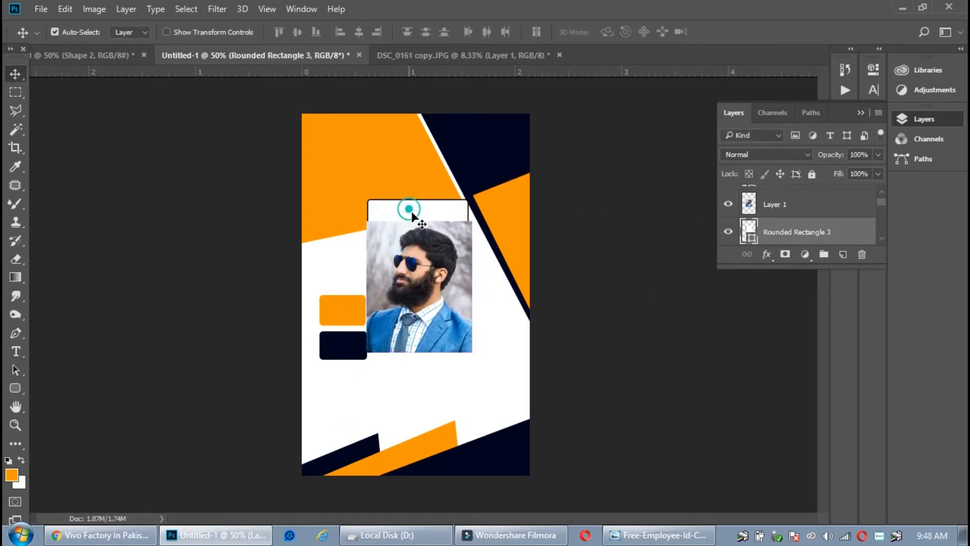
left_click(421, 237)
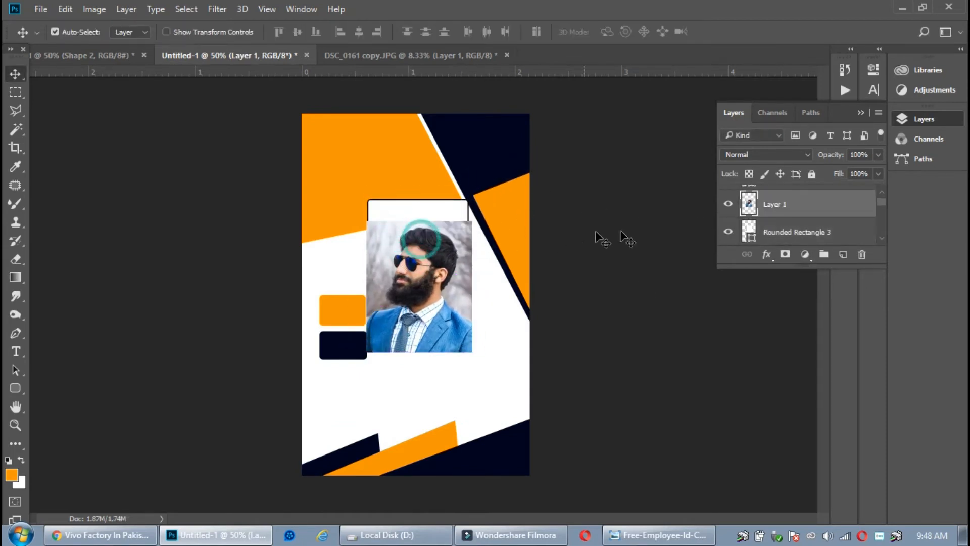
left_click(766, 214, "alt")
left_click_drag(428, 270, 429, 247)
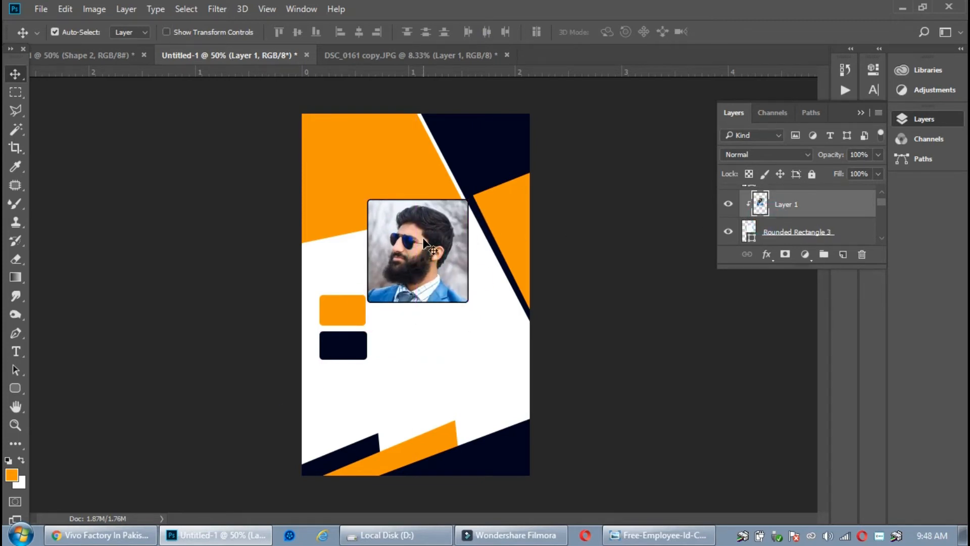
key("ctrl+t")
left_click_drag(364, 333, 371, 324)
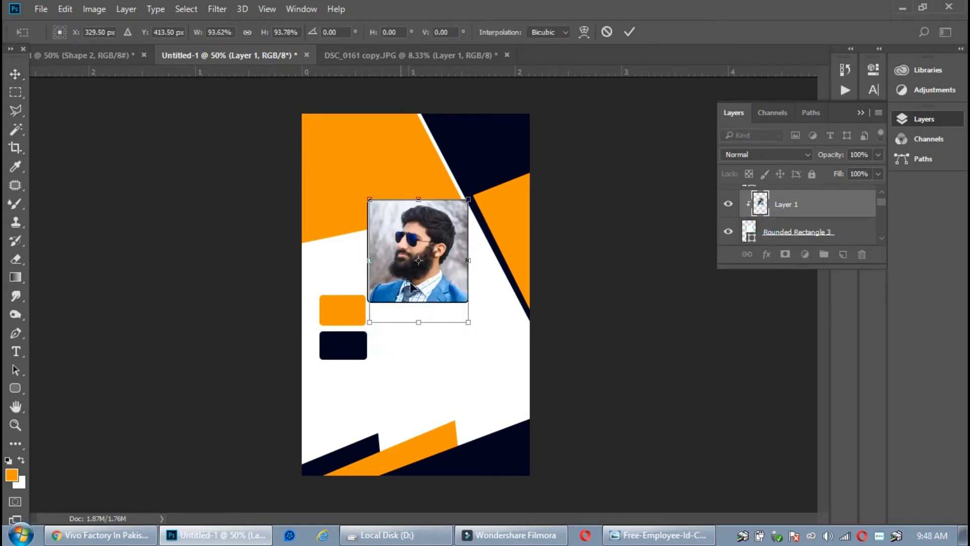
left_click_drag(420, 282, 417, 281)
left_click_drag(428, 325, 466, 319)
double_click(442, 258)
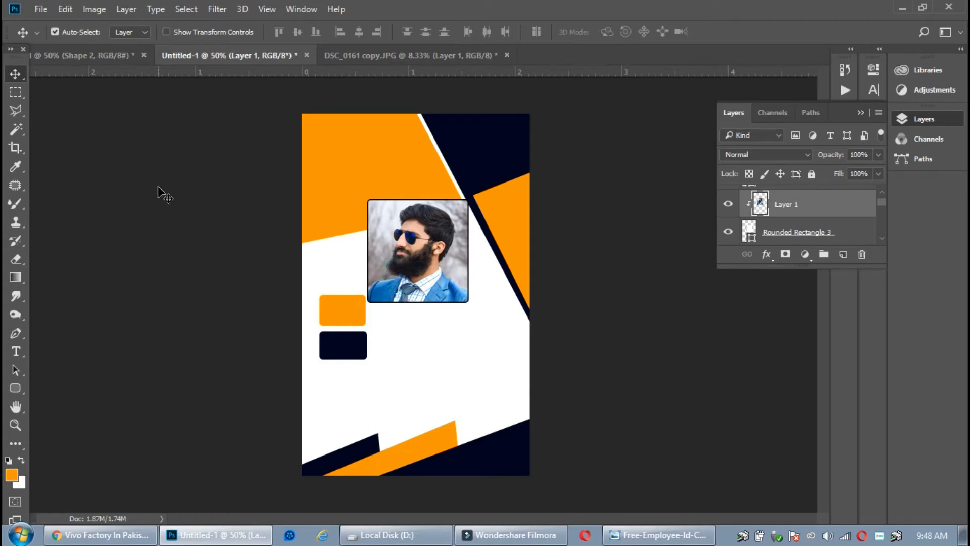
Set the text colour to navy sampled from the dark rectangle and start a text layer top-left
left_click(16, 351)
left_click(319, 161)
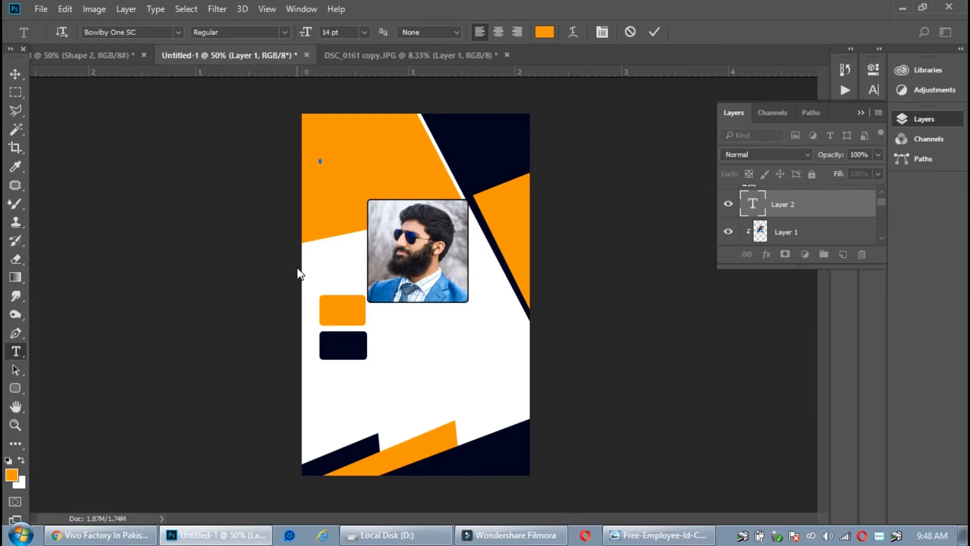
left_click(544, 32)
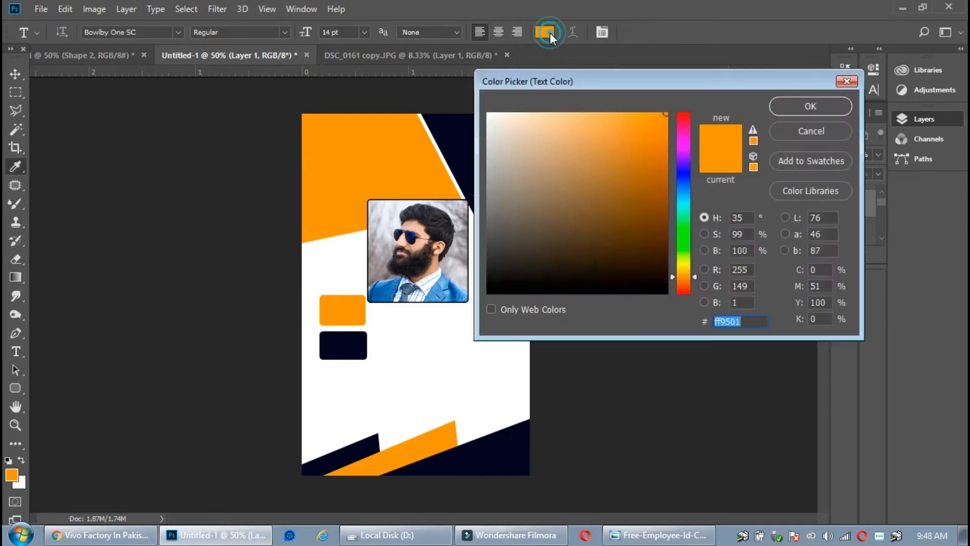
left_click(682, 174)
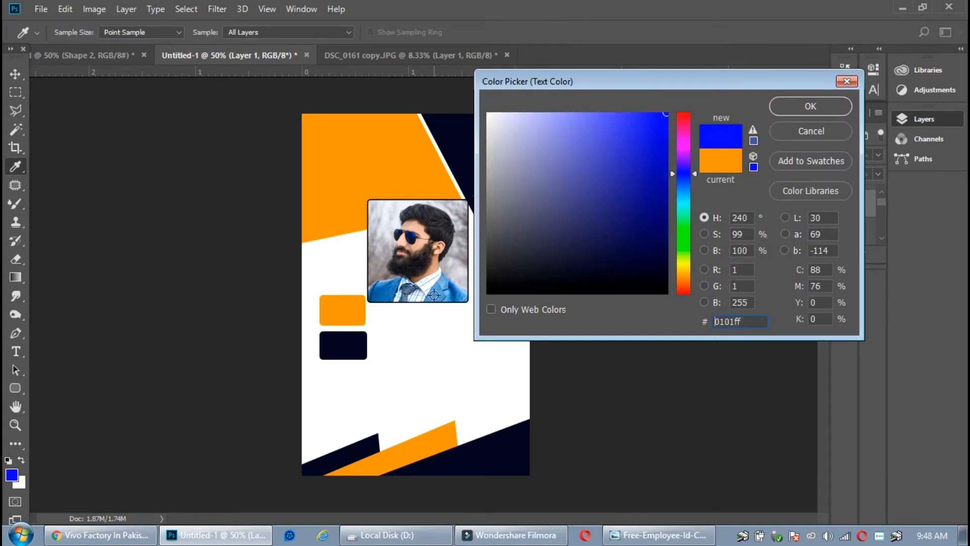
left_click(342, 343)
left_click(827, 107)
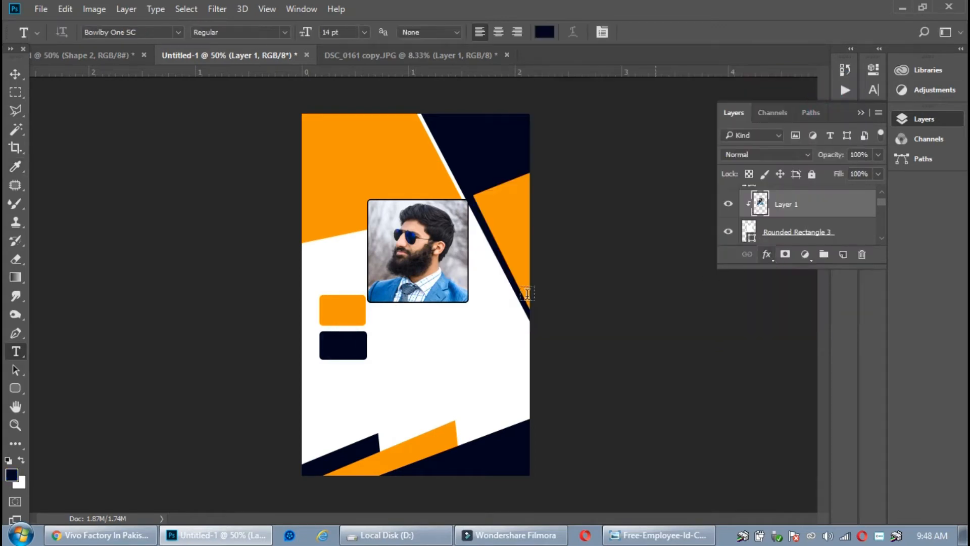
left_click(313, 146)
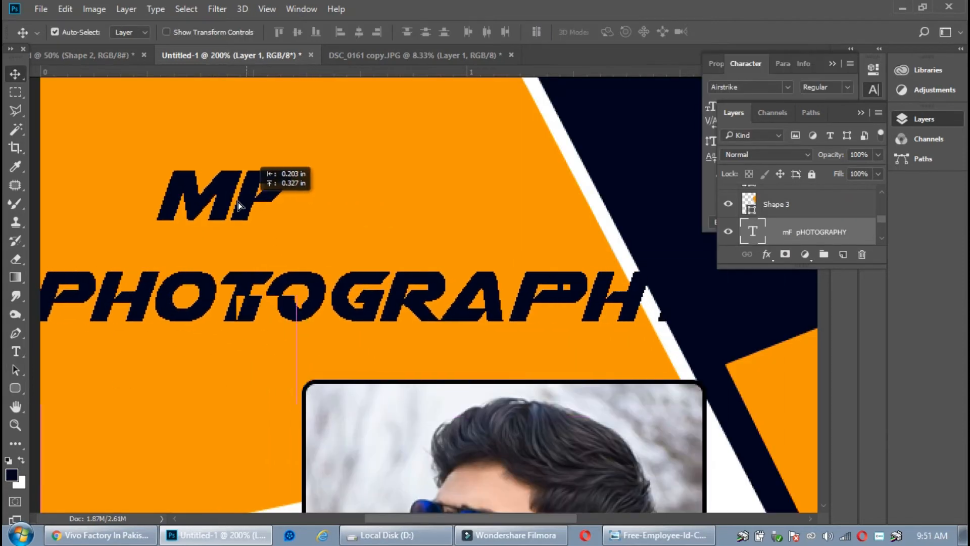
Move the MF PHOTOGRAPHY title left and scale it down
left_click_drag(238, 202, 209, 206)
key("ctrl+minus")
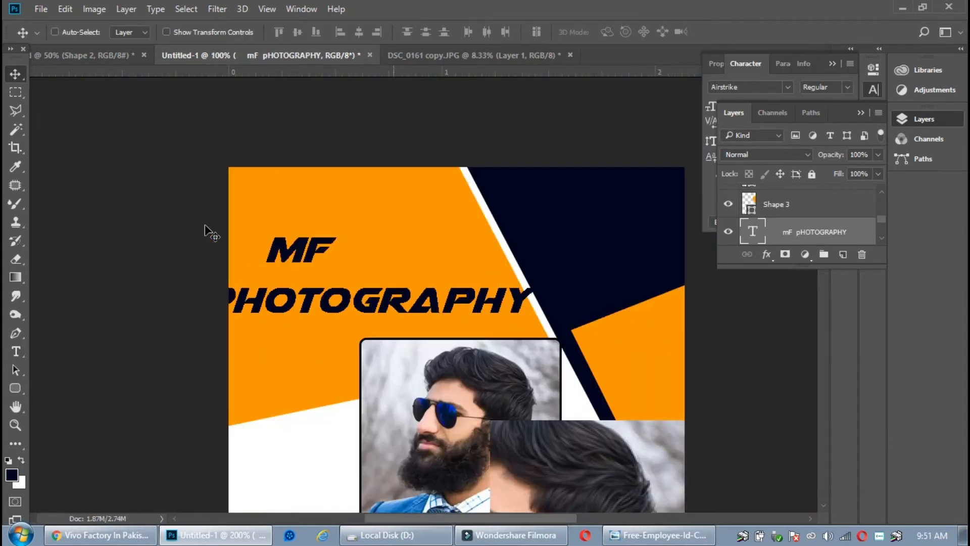
key("ctrl+t")
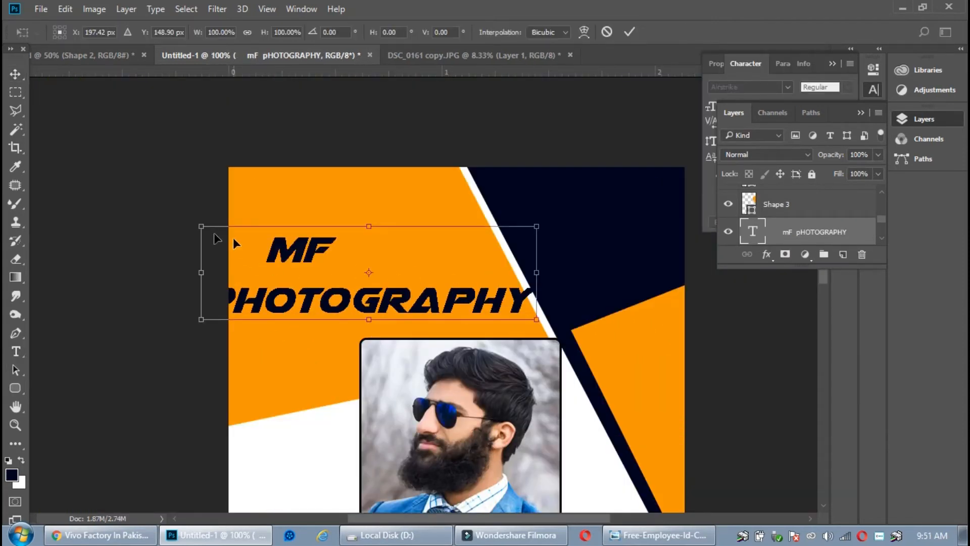
left_click_drag(202, 228, 223, 234)
left_click_drag(383, 270, 277, 255)
double_click(395, 272)
Set the MF line of the title to 30 pt
left_click(15, 352)
left_click(364, 32)
left_click(374, 223)
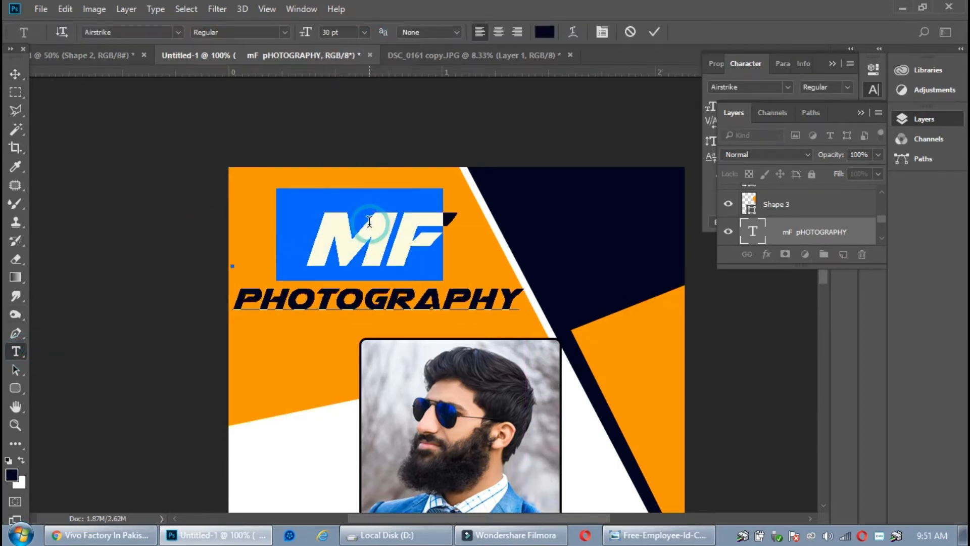
left_click(25, 73)
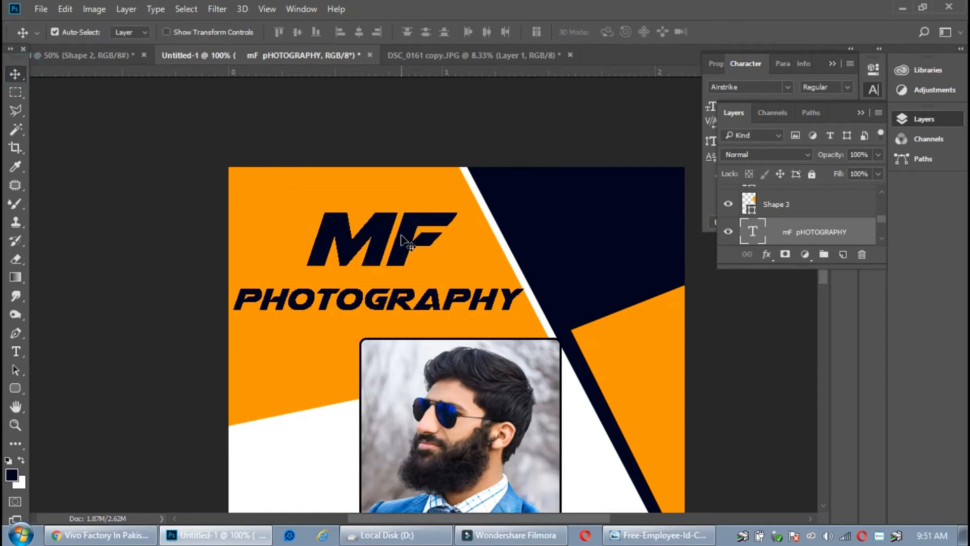
scroll(457, 368, "down", 1)
scroll(457, 368, "down", 1)
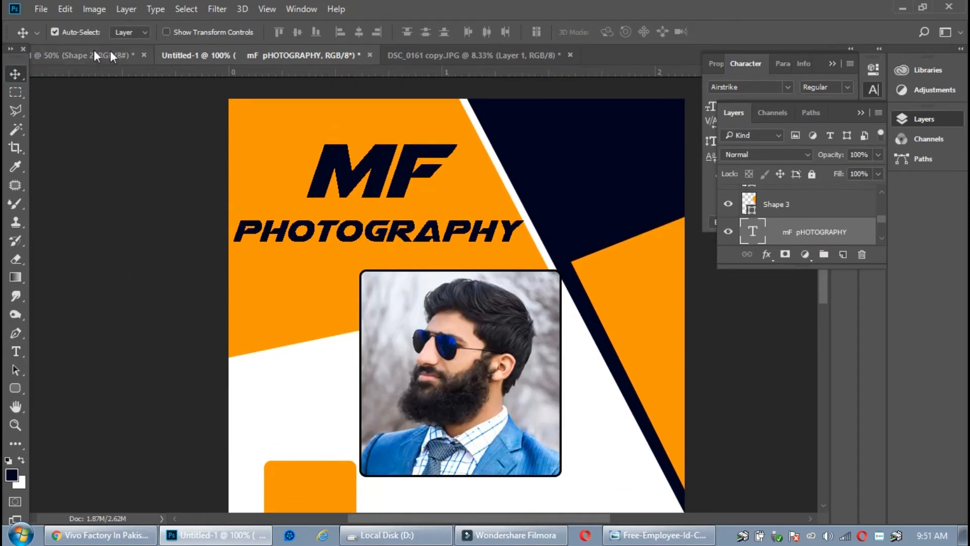
Drag the camera image from its document onto the card's top-right corner
left_click(77, 58)
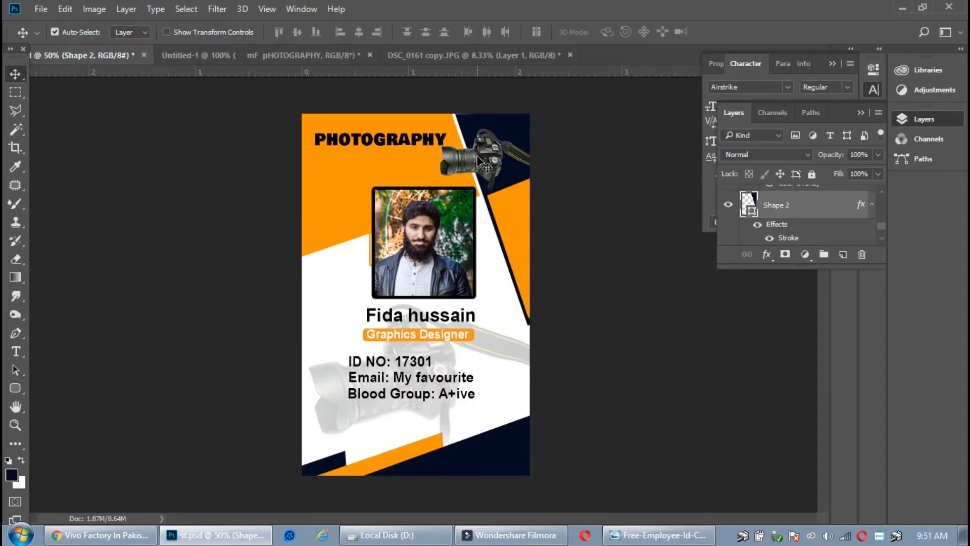
left_click_drag(455, 49, 594, 178)
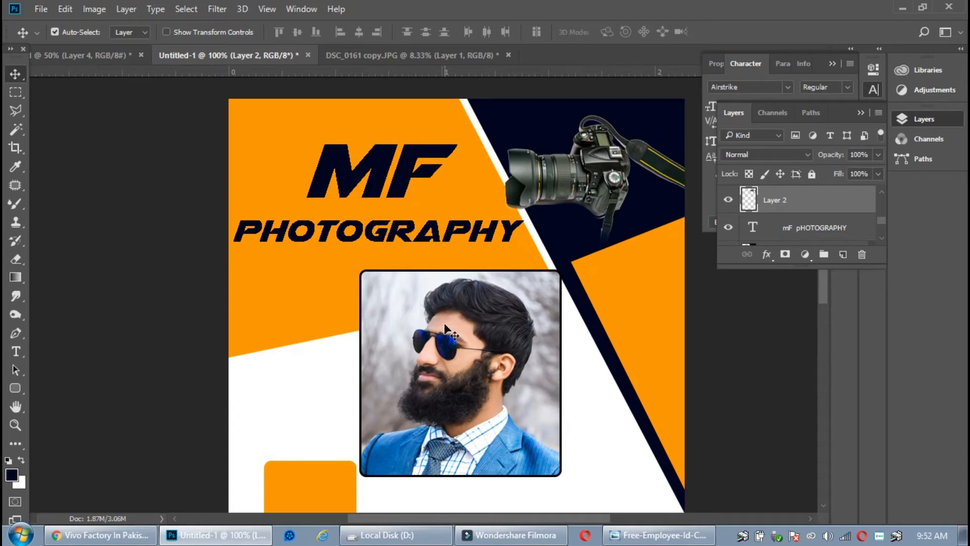
key("ctrl+minus")
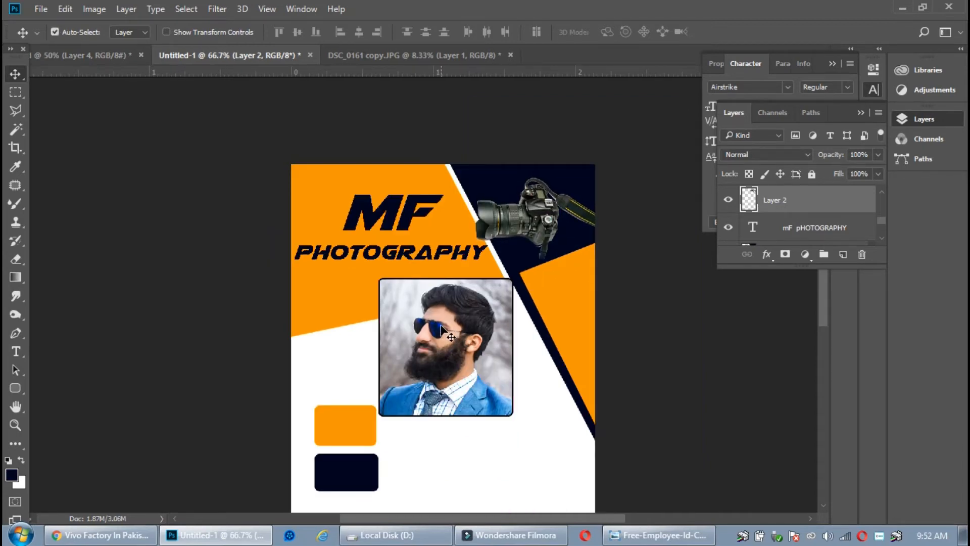
Move the orange and navy rounded rectangles upward beside the photo
scroll(442, 331, "down", 5)
left_click_drag(341, 309, 331, 280)
left_click_drag(349, 361, 337, 329)
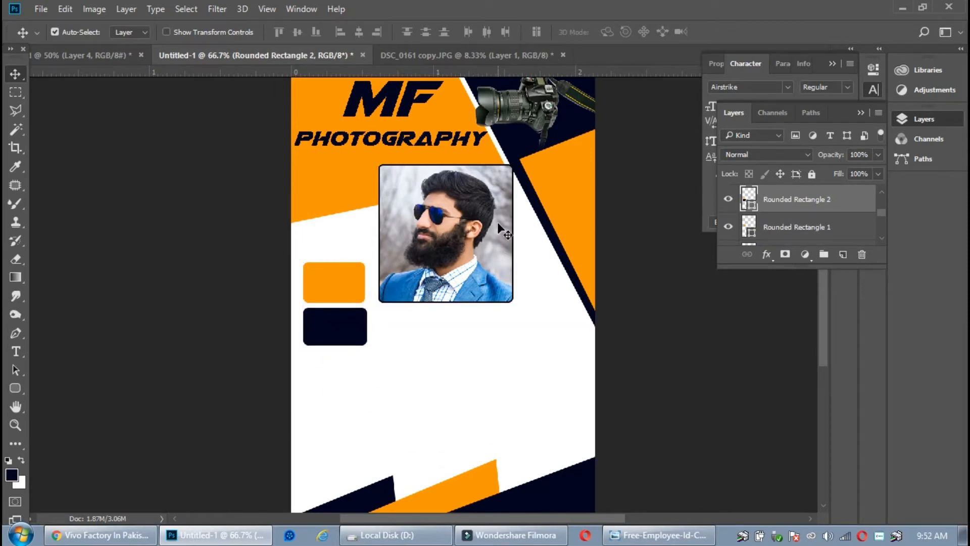
key("ctrl+minus")
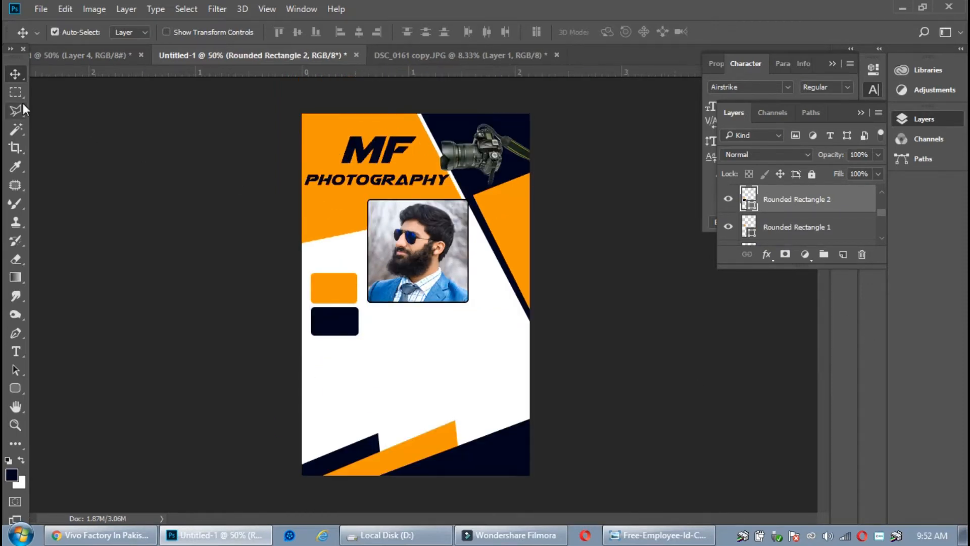
Type the employee's name in navy below the portrait and scale it down to fit
left_click(16, 351)
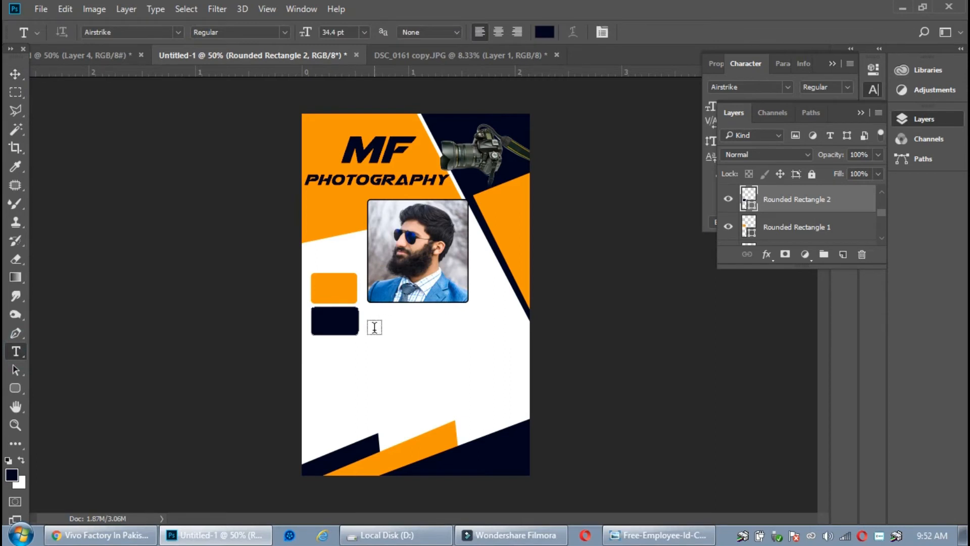
left_click(374, 321)
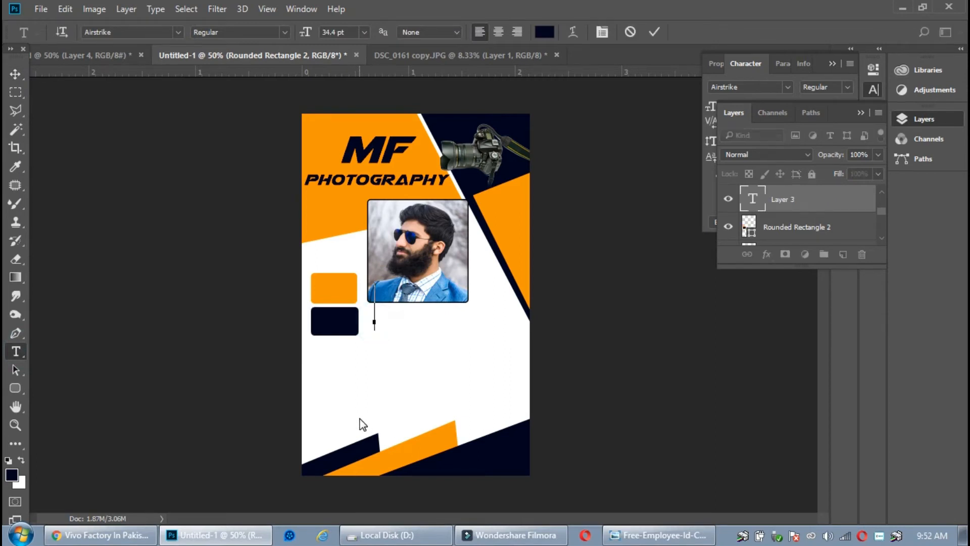
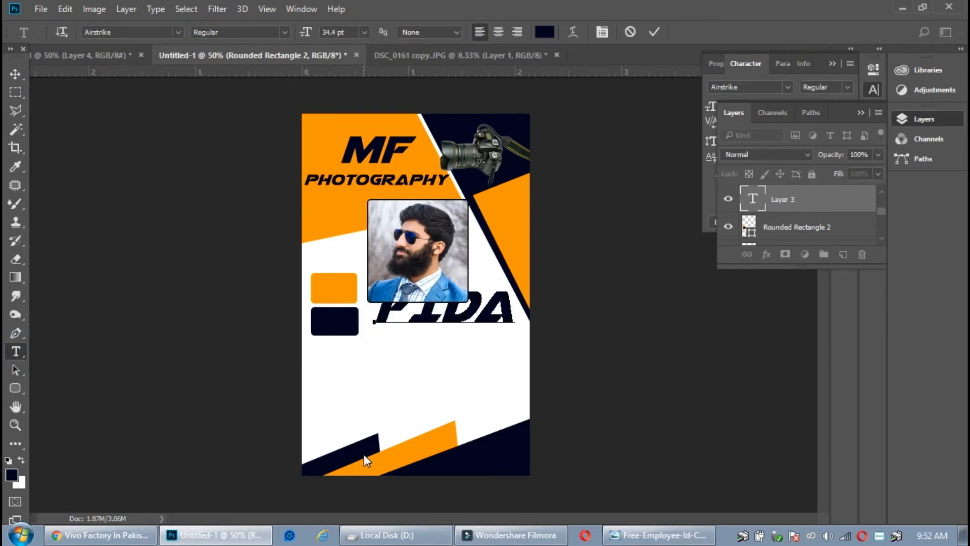
left_click(654, 32)
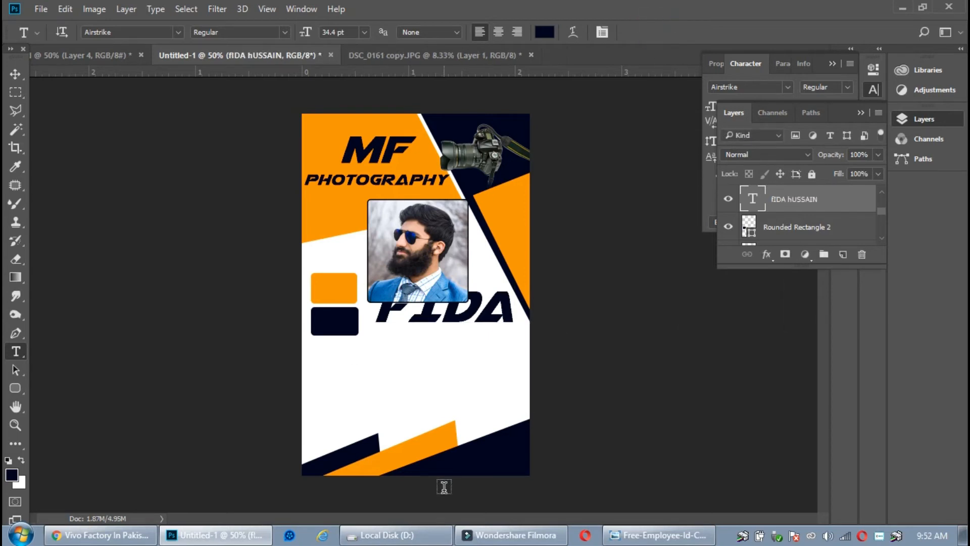
key("ctrl+t")
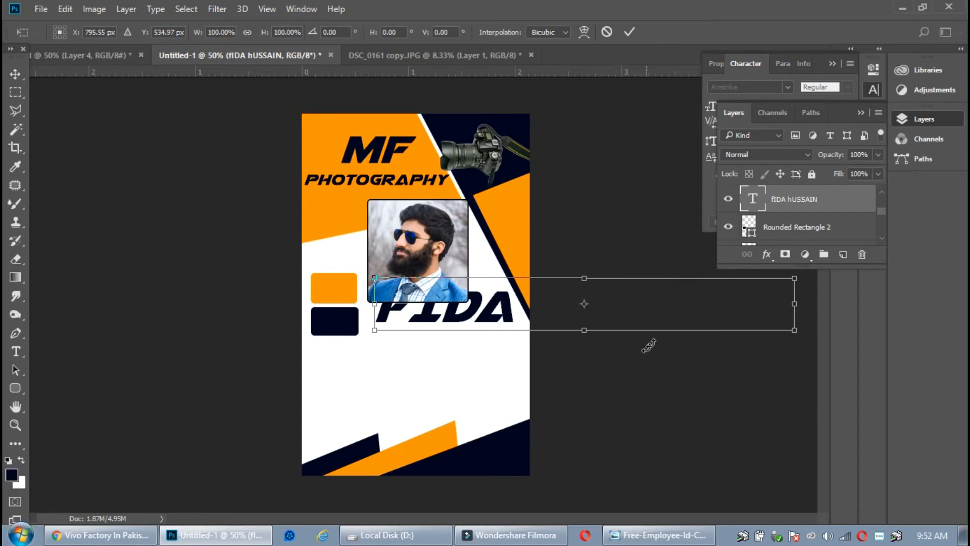
left_click_drag(791, 274, 576, 307)
left_click_drag(540, 318, 475, 317)
key("Return")
Drag the orange and navy rectangles off the card and shift the name slightly left
left_click(17, 73)
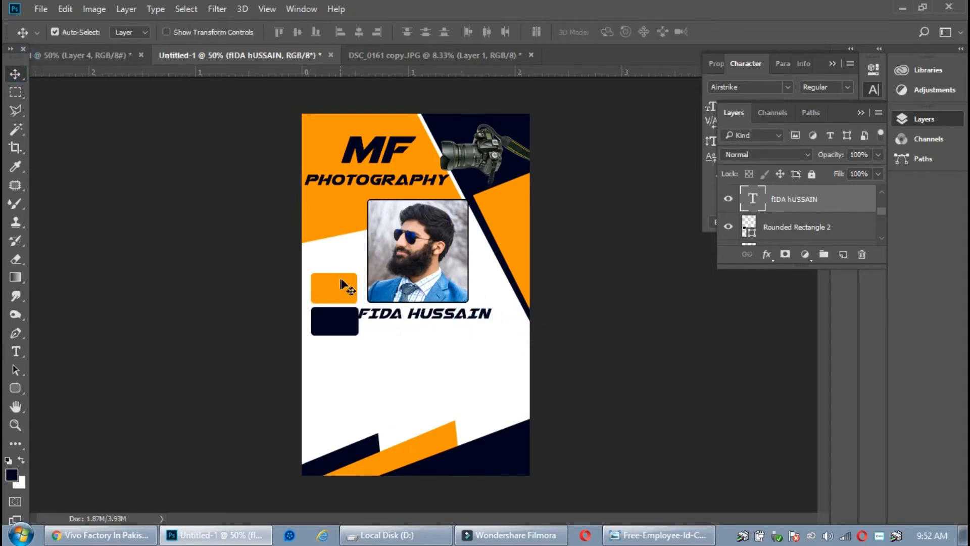
left_click_drag(326, 285, 228, 260)
left_click_drag(327, 322, 216, 318)
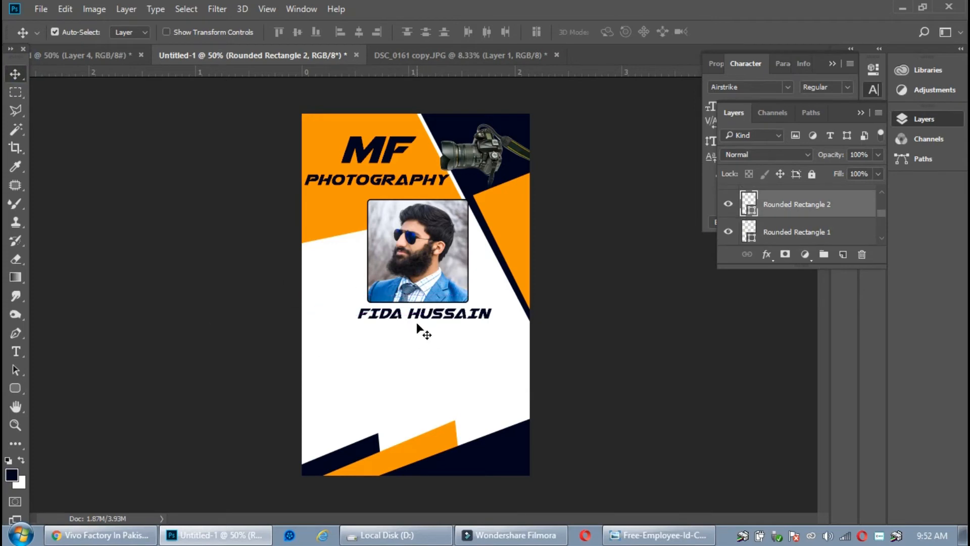
left_click_drag(405, 317, 396, 316)
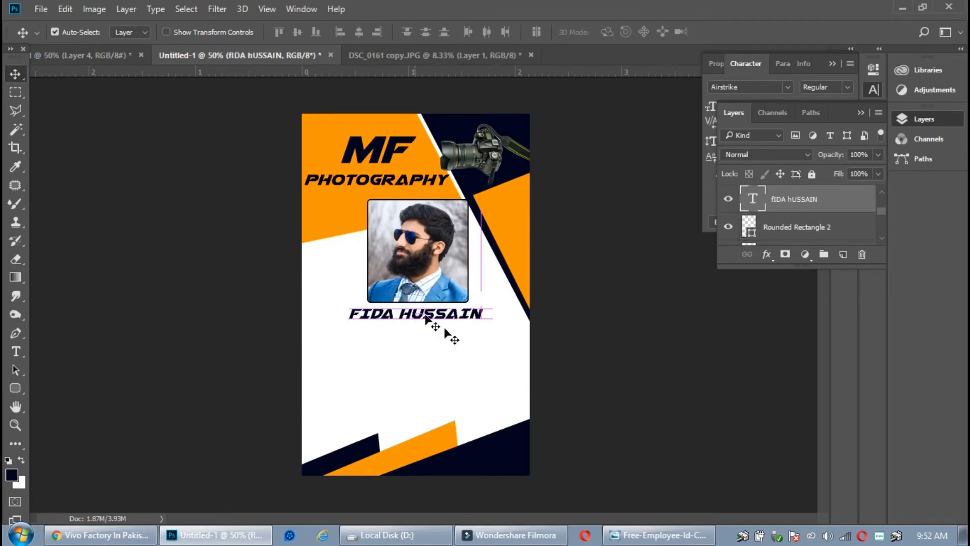
Draw a 338 × 43 px orange-filled rounded bar just under the name, then deselect it
left_click(15, 388)
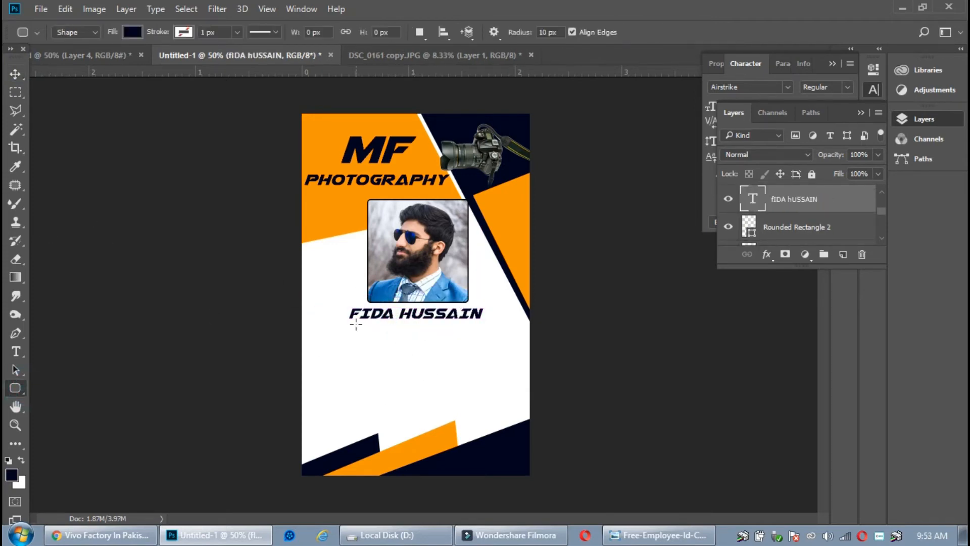
left_click(133, 31)
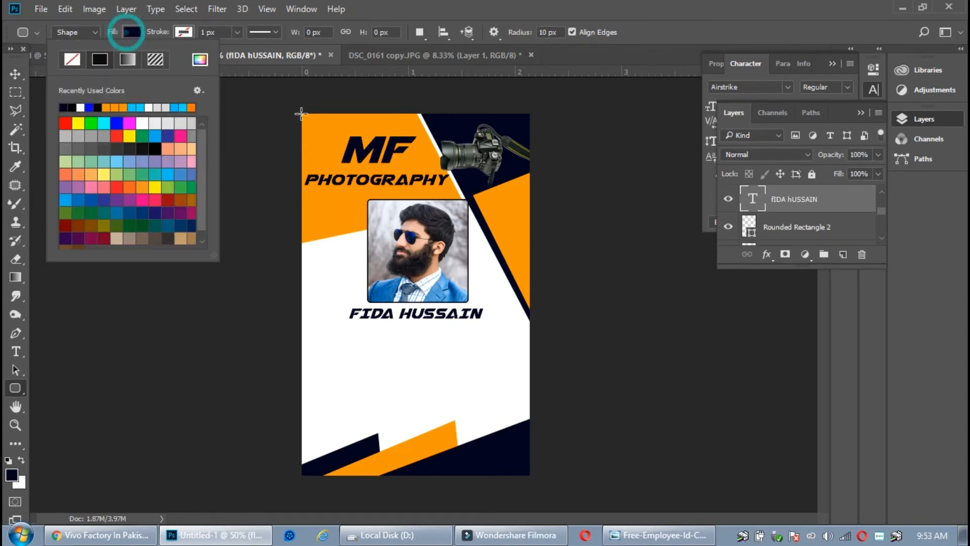
left_click(115, 107)
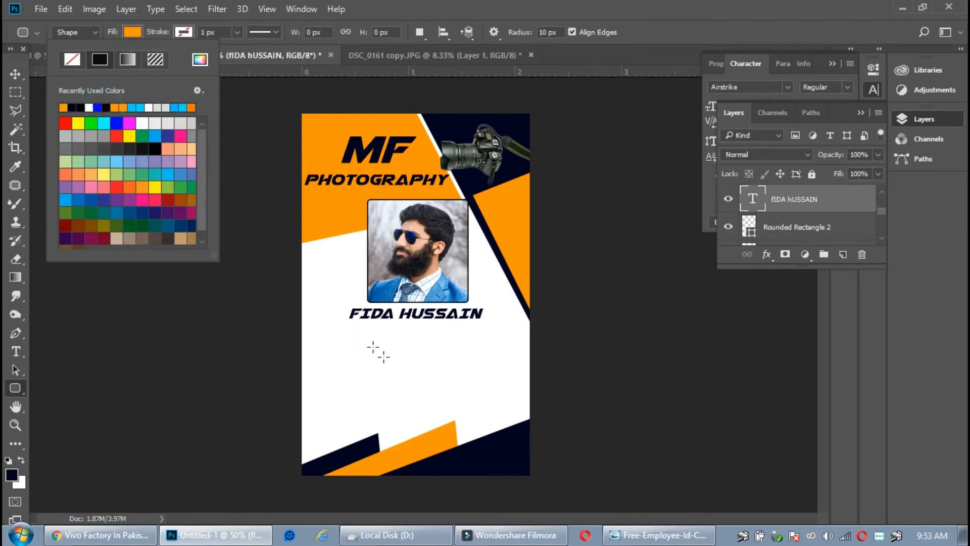
left_click_drag(353, 326, 474, 342)
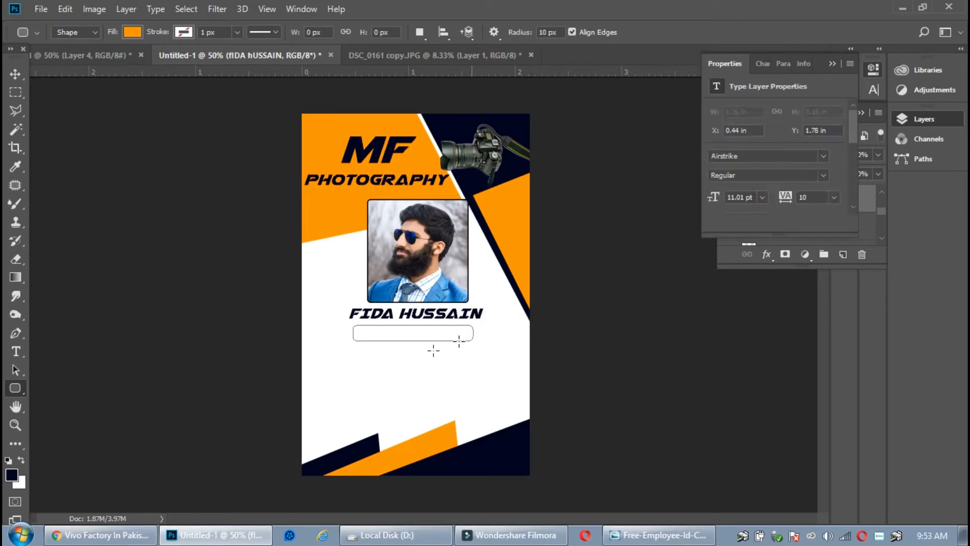
left_click(17, 349)
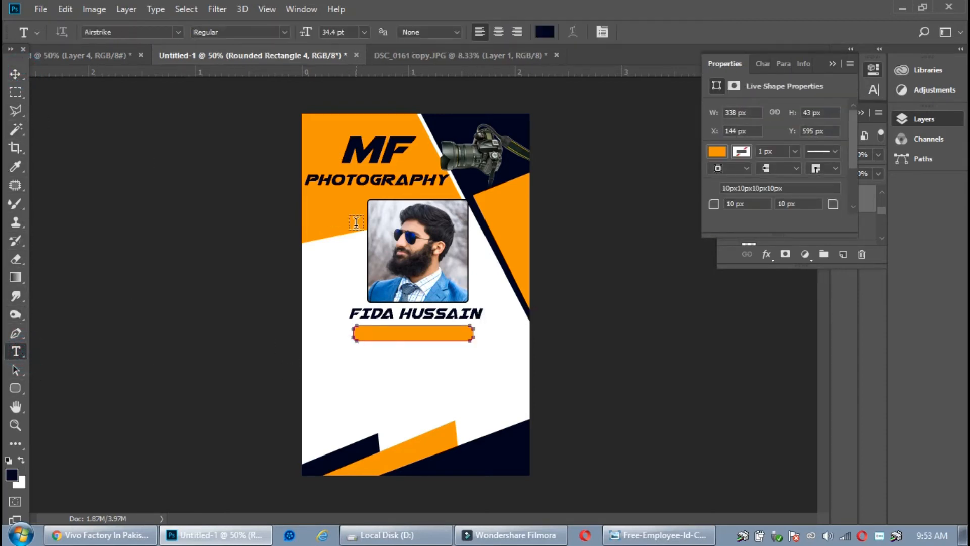
left_click(16, 74)
left_click(299, 263)
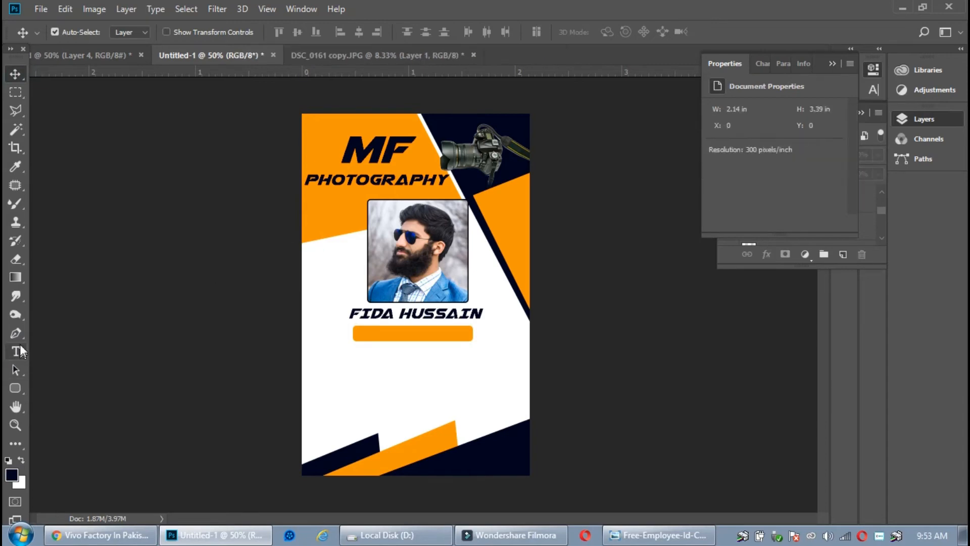
Type the designation 'GRAPHIC DESIGNER' inside the orange bar
left_click(16, 333)
left_click(16, 352)
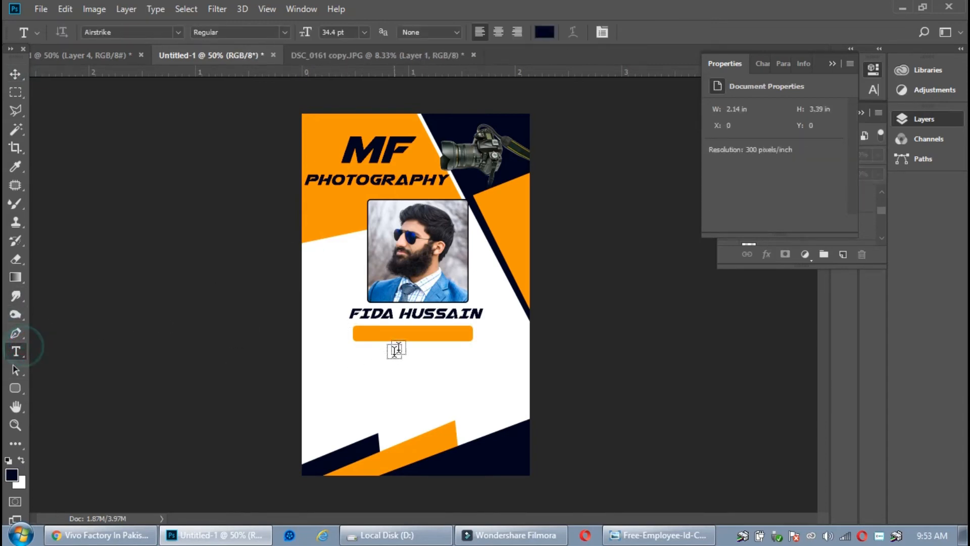
left_click(365, 335)
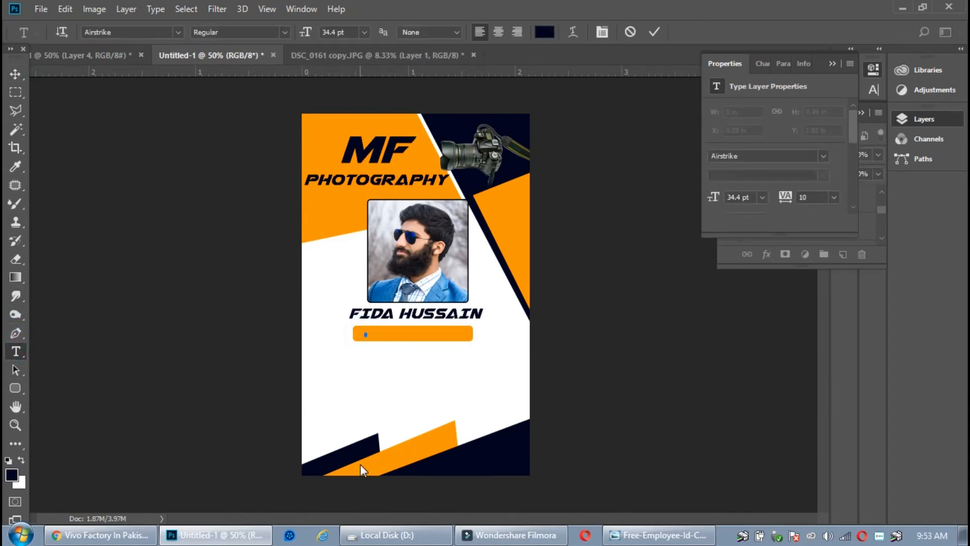
type("GRAP")
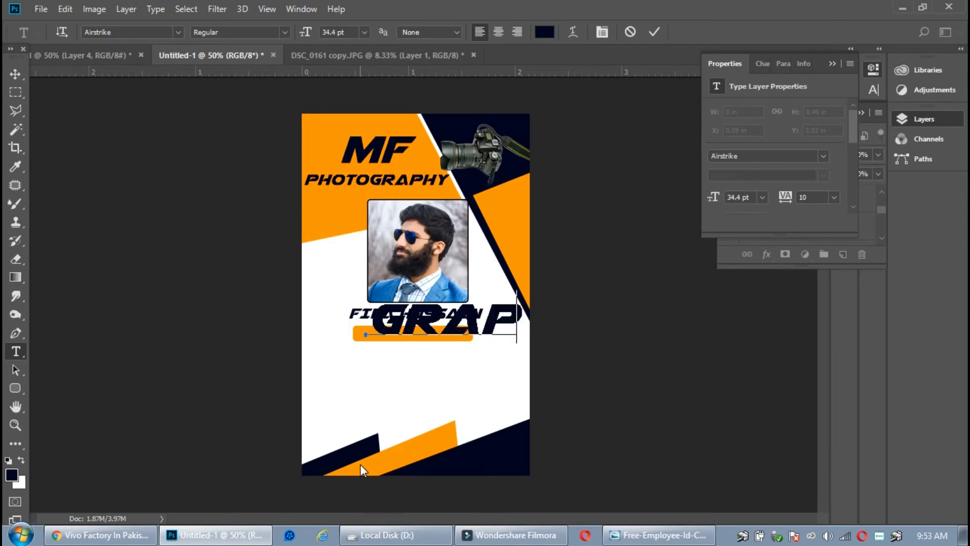
type("HIC D")
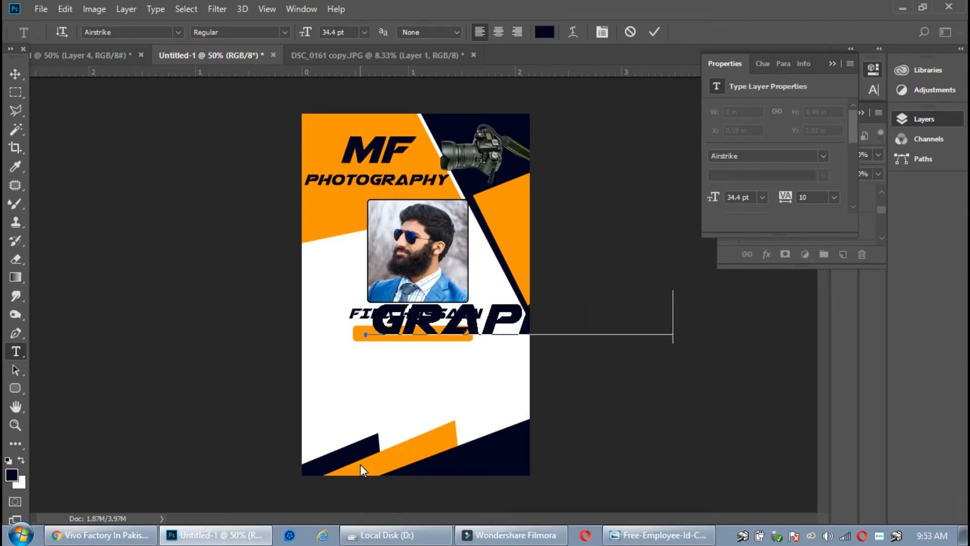
type("ESIG")
left_click(655, 32)
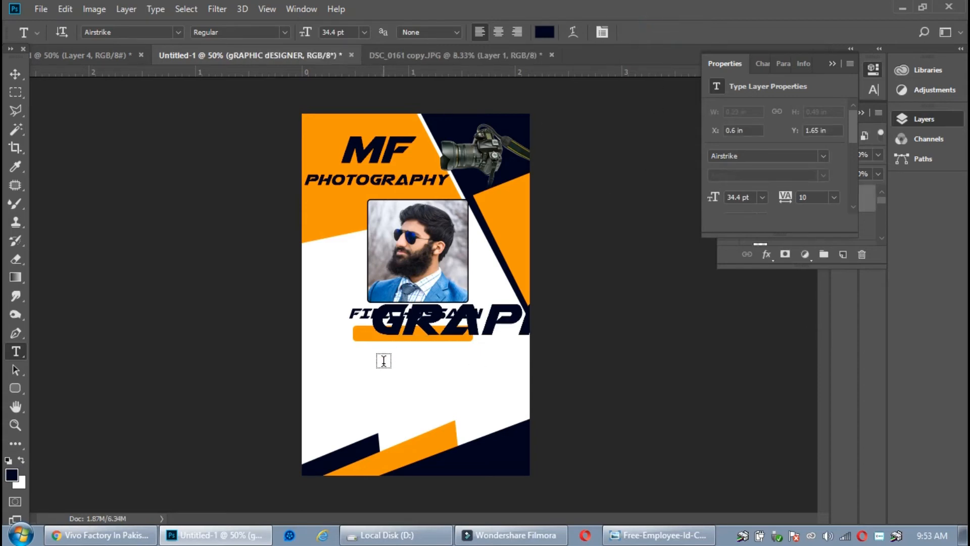
Scale the designation down to about 7.33 pt and centre it on the orange bar
key("ctrl+t")
left_click_drag(368, 315, 550, 316)
left_click_drag(671, 318, 466, 333)
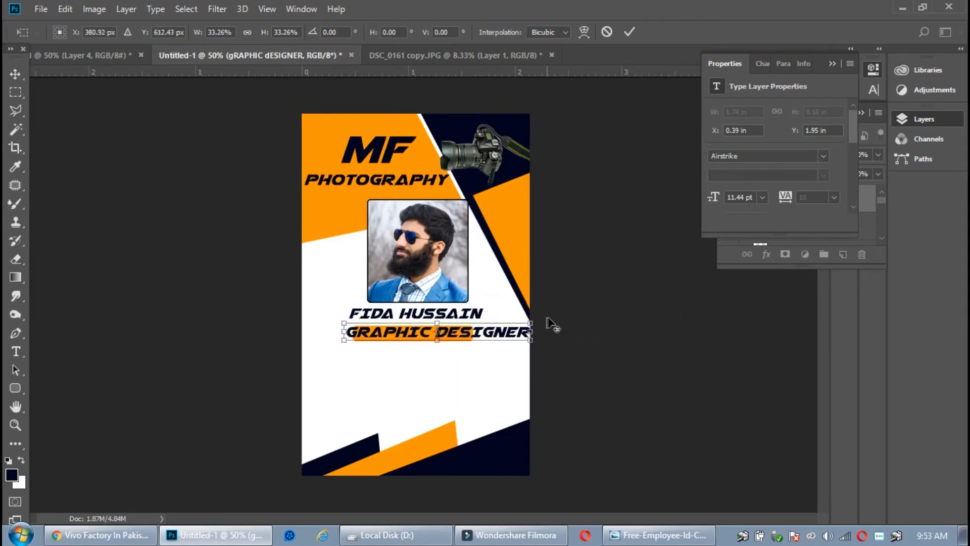
left_click_drag(532, 324, 498, 326)
key("Return")
key("t")
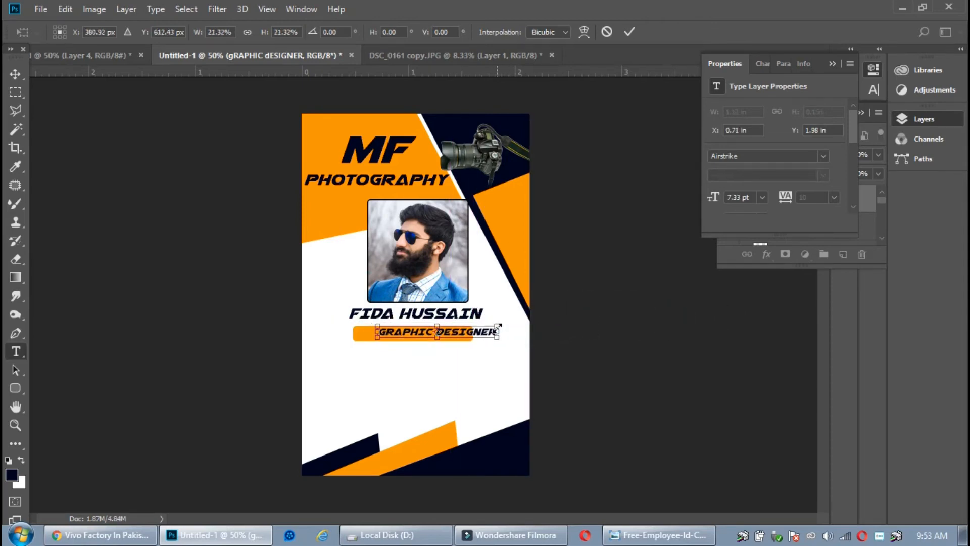
key("v")
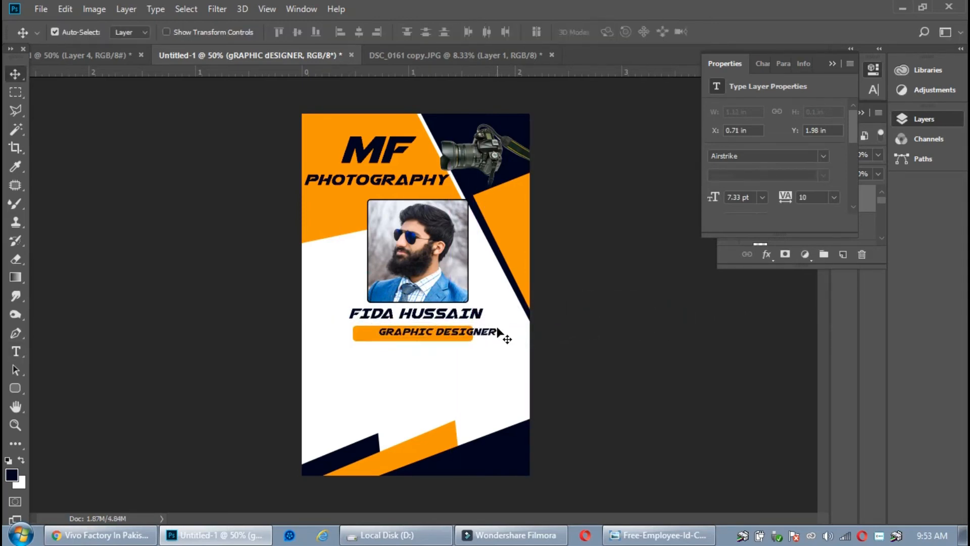
key("Left")
key("Left")
key("Left")
key("Left")
key("Left")
key("Left")
key("Left")
key("Left")
key("Left")
key("Left")
key("Left")
key("Left")
key("Left")
key("Left")
key("Left")
key("Left")
key("Left")
key("Left")
key("Left")
key("Left")
key("Down")
key("Down")
key("Down")
key("Down")
key("Left")
key("Left")
key("Left")
key("Down")
key("Down")
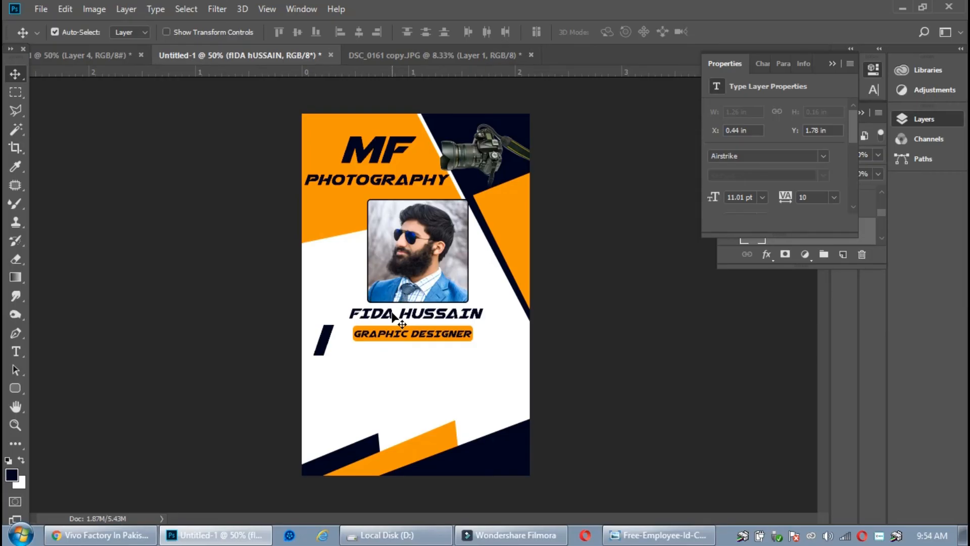
Duplicate the name layer below the designation and delete the stray slash shape
left_click_drag(397, 315, 384, 378)
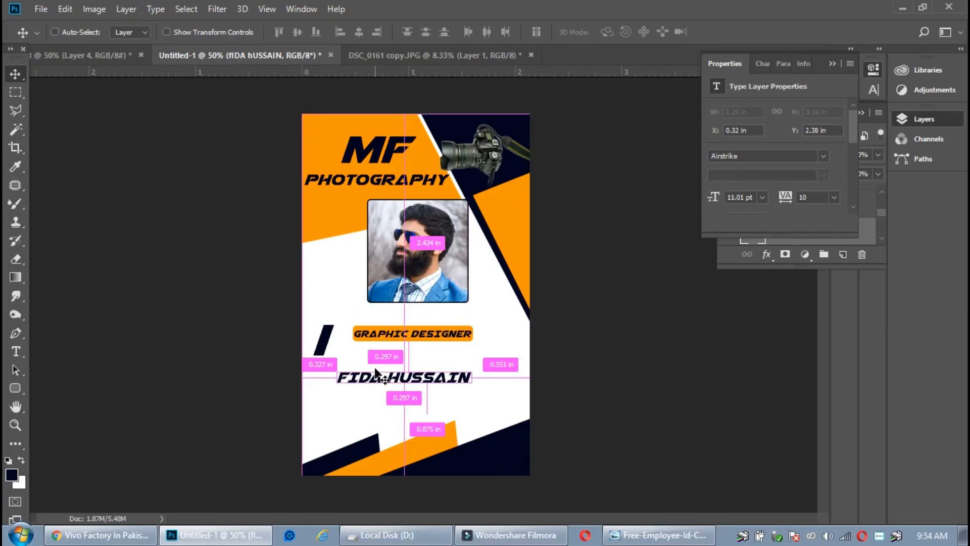
key("ctrl+z")
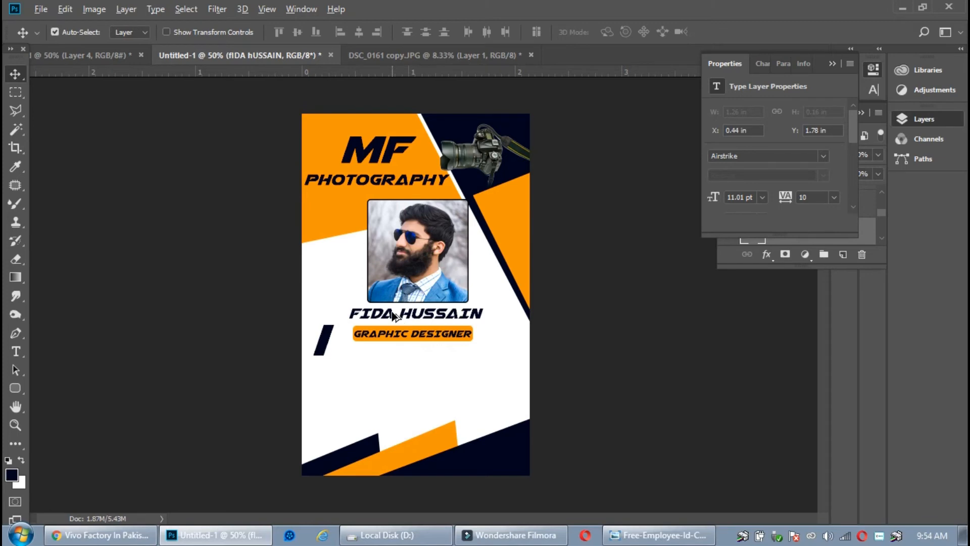
left_click_drag(393, 317, 390, 364)
left_click(322, 336)
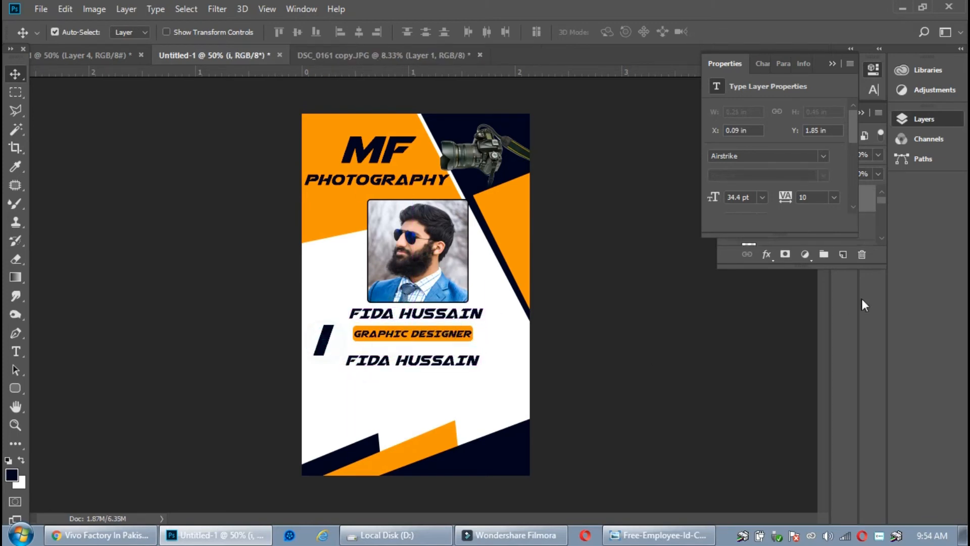
left_click(863, 255)
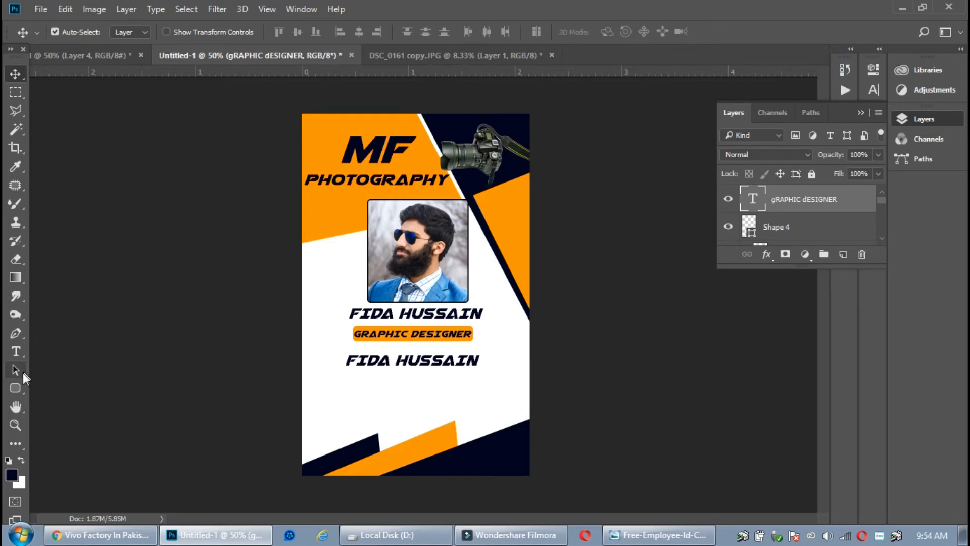
Replace the duplicated name text with the label 'ID NO:', checking the reference design
left_click(17, 350)
left_click_drag(478, 362, 342, 364)
key("BackSpace")
type("ID")
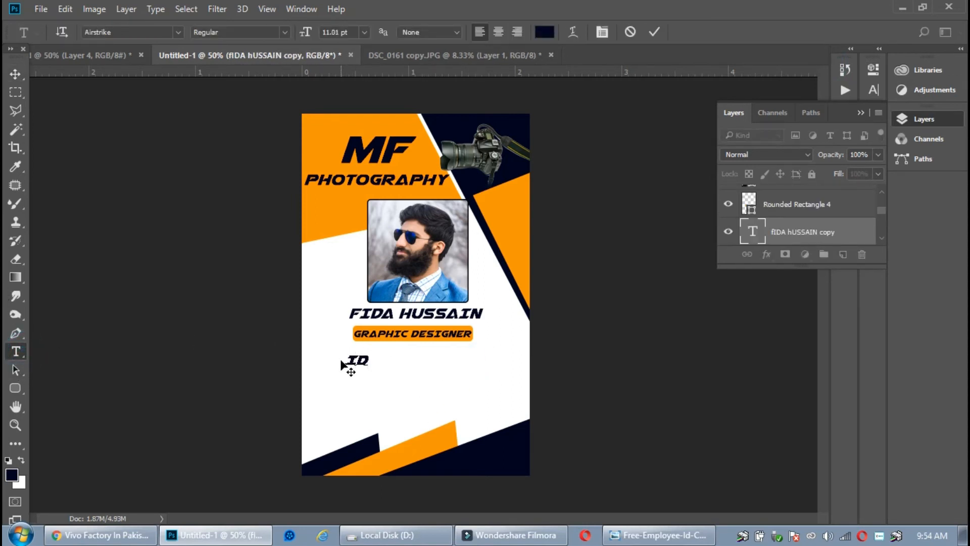
type(" CARD")
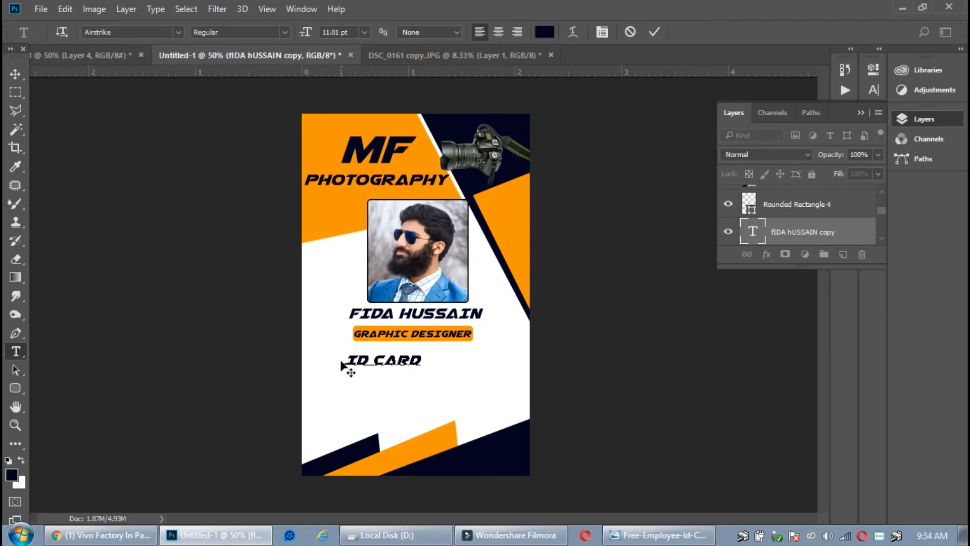
type(" N")
key("BackSpace")
key("BackSpace")
key("BackSpace")
key("BackSpace")
key("BackSpace")
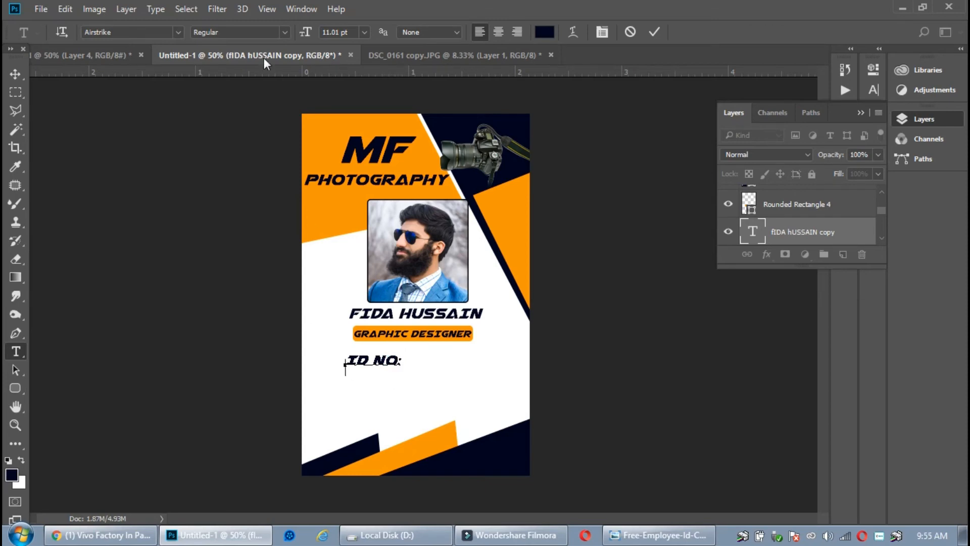
left_click(86, 55)
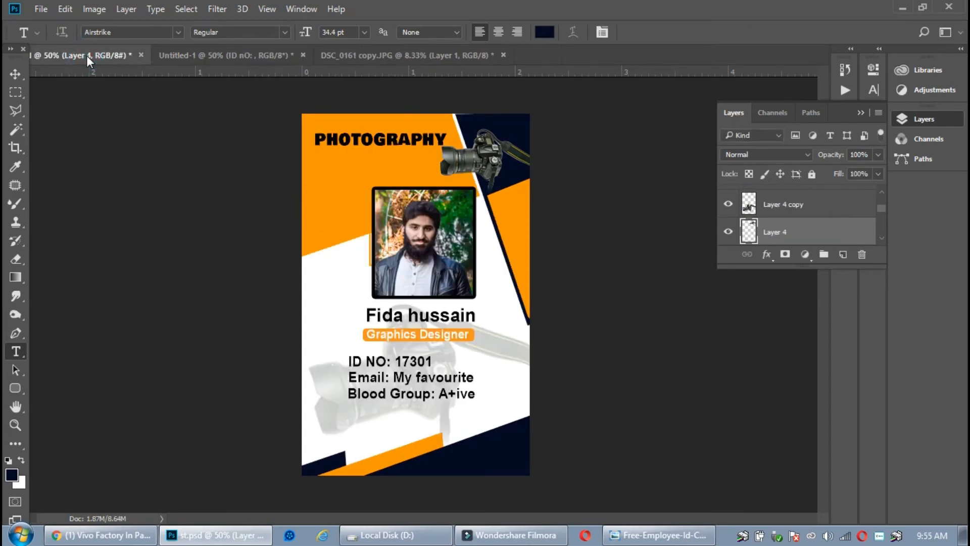
left_click(254, 55)
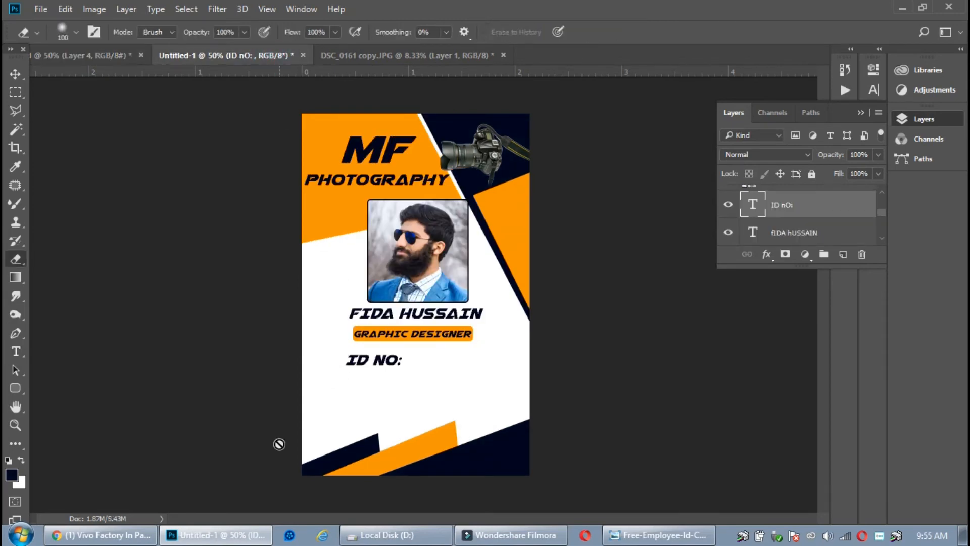
Tidy and commit the 'ID NO:' label, then copy it into three stacked lines
left_click(16, 354)
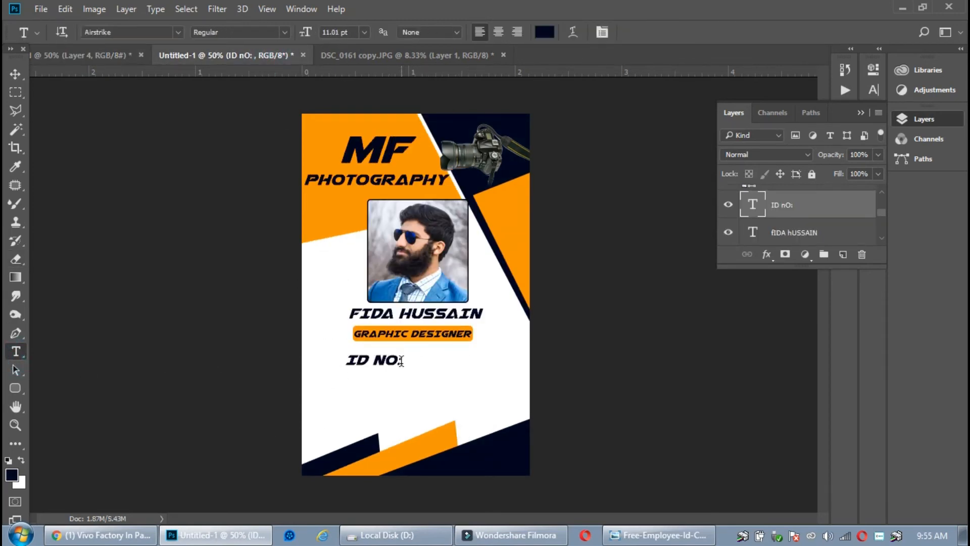
left_click(401, 361)
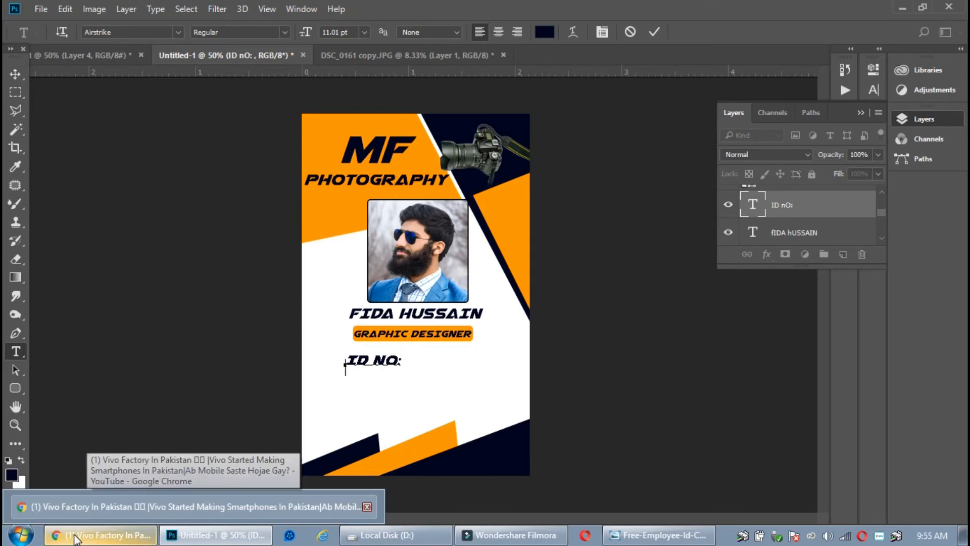
type("E")
mouse_move(59, 535)
key("BackSpace")
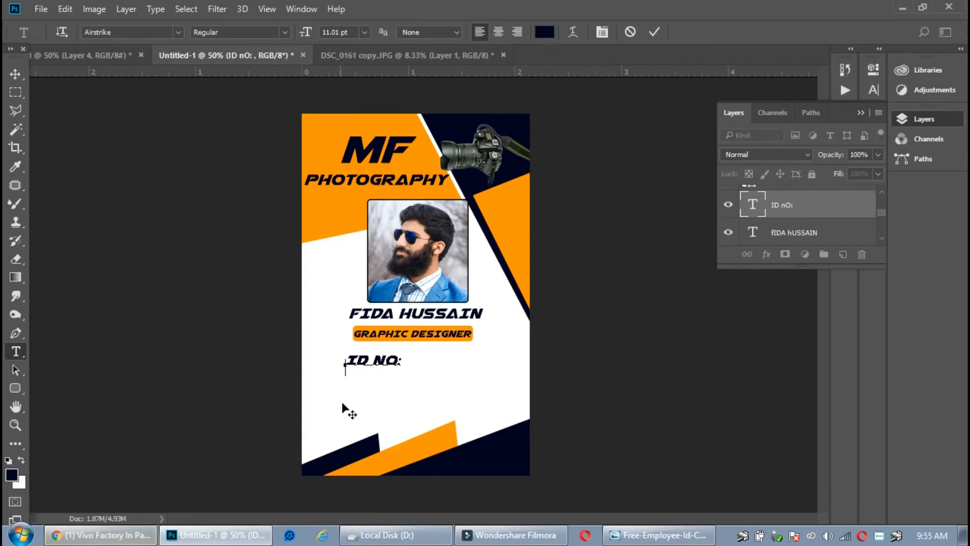
key("ctrl+Return")
key("v")
left_click_drag(378, 362, 392, 401)
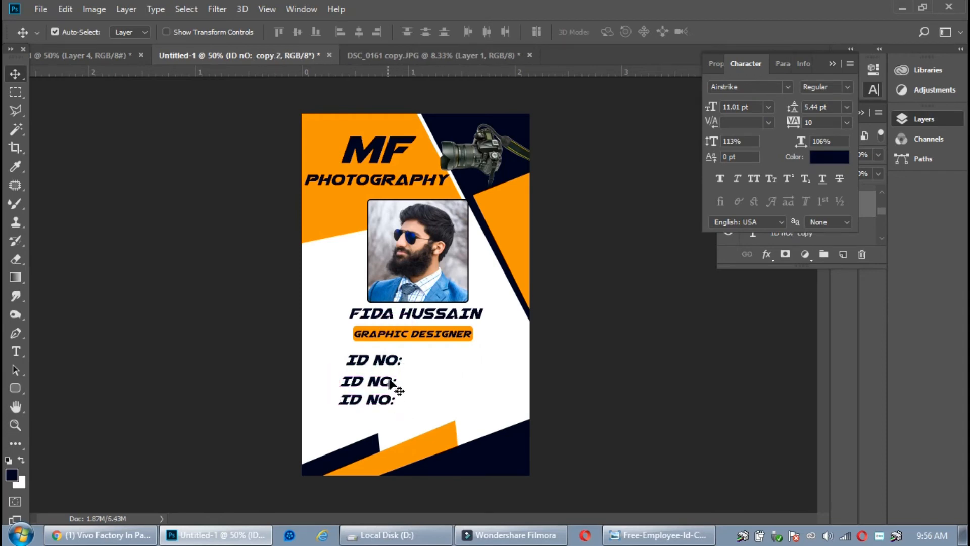
Change the second 'ID NO:' line to read 'EMAIL:'
left_click(17, 352)
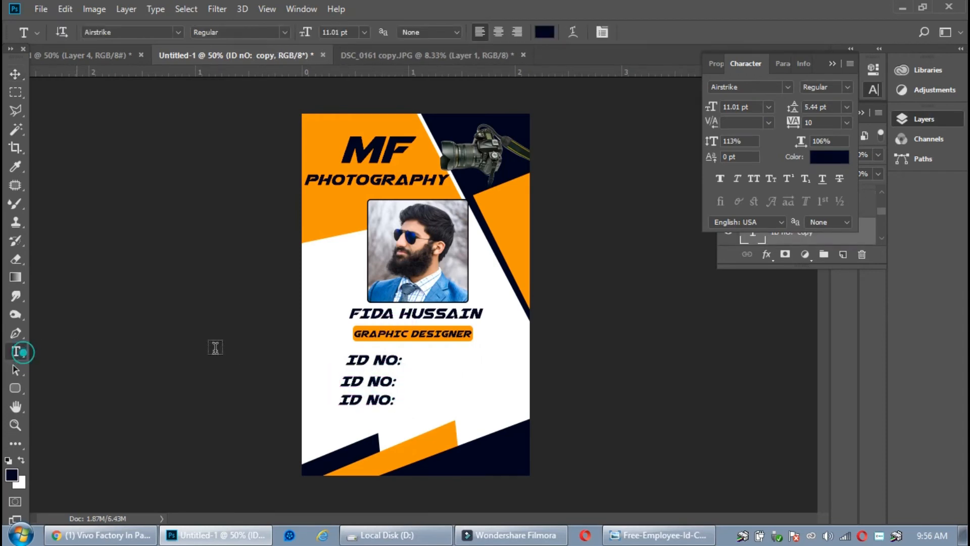
left_click(399, 380)
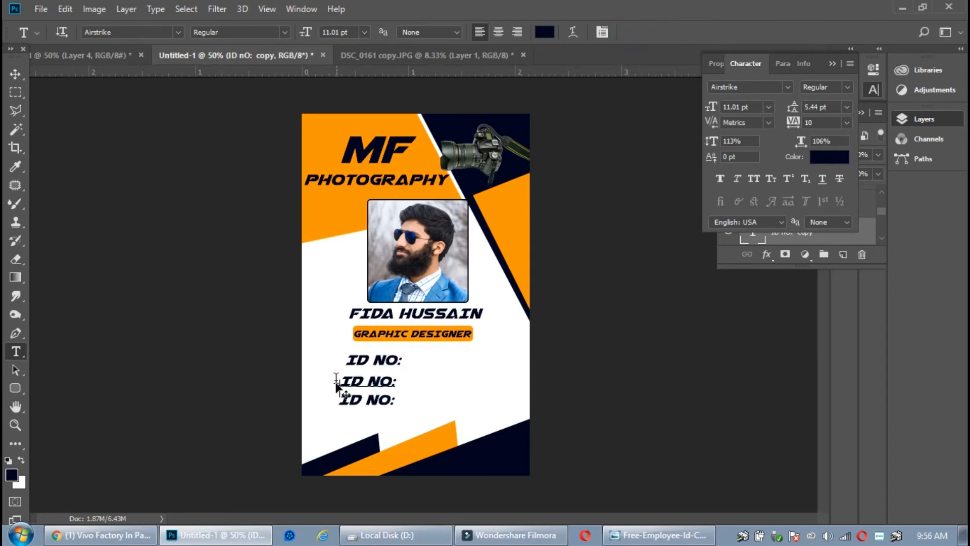
key("BackSpace")
key("BackSpace")
key("BackSpace")
key("BackSpace")
key("BackSpace")
key("BackSpace")
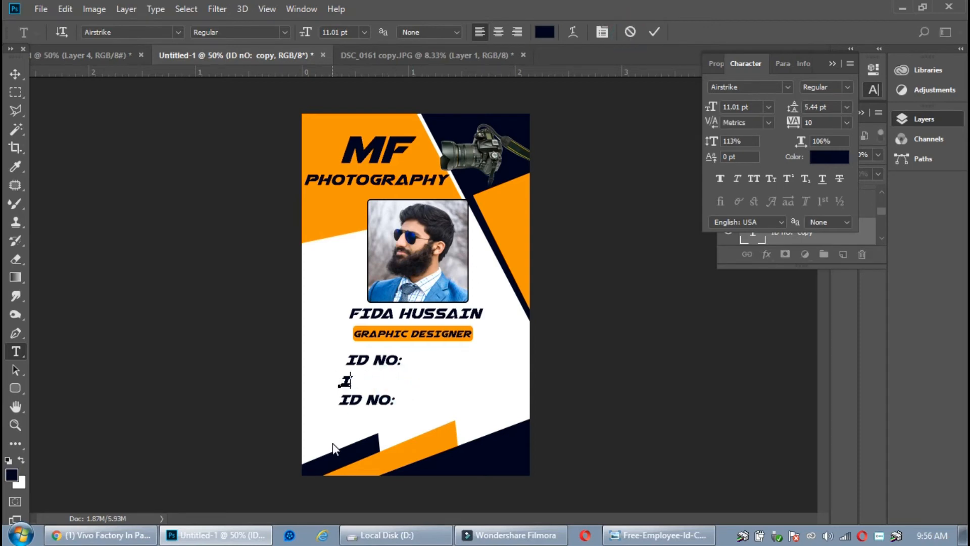
type("EMAIL")
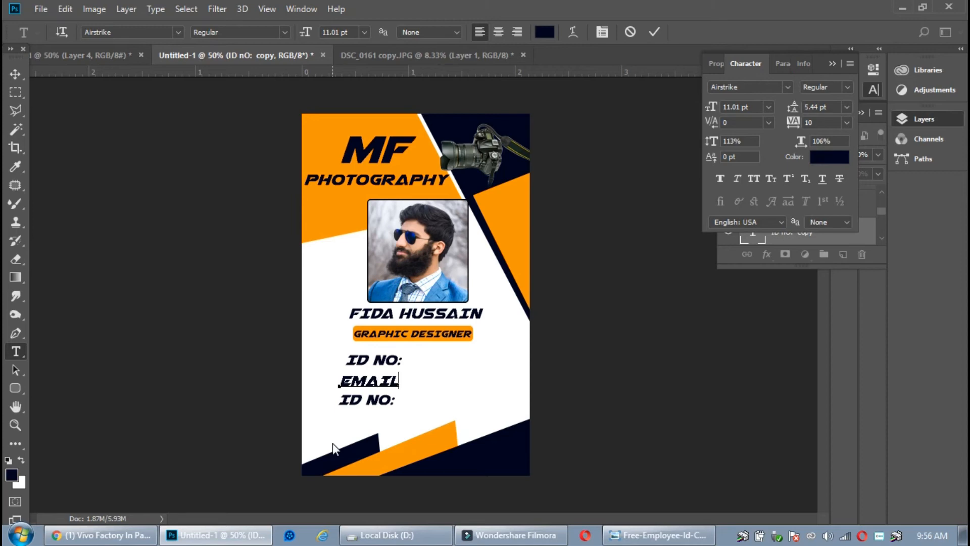
type(":")
left_click(655, 31)
key("v")
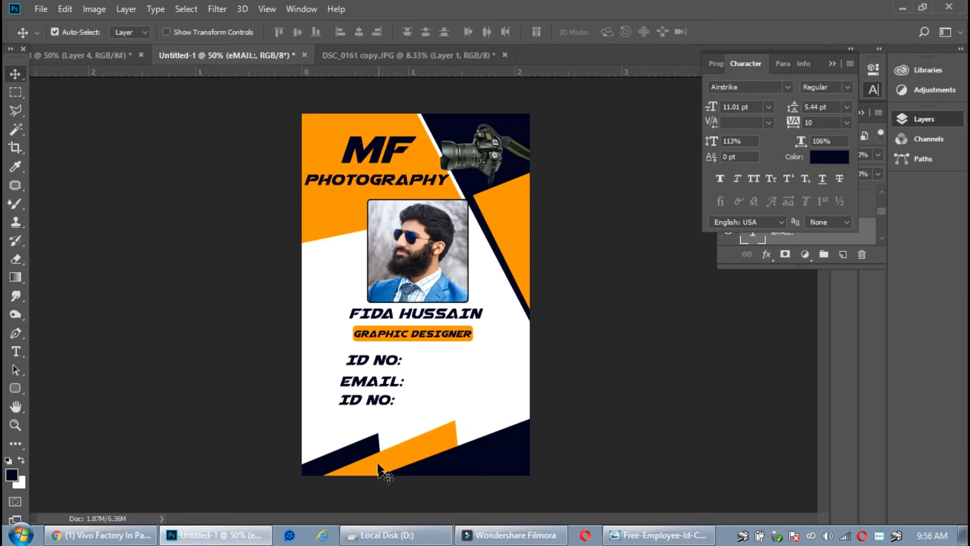
Erase the text of the third 'ID NO:' line and check the reference design
left_click(389, 399)
left_click(16, 351)
left_click(395, 402)
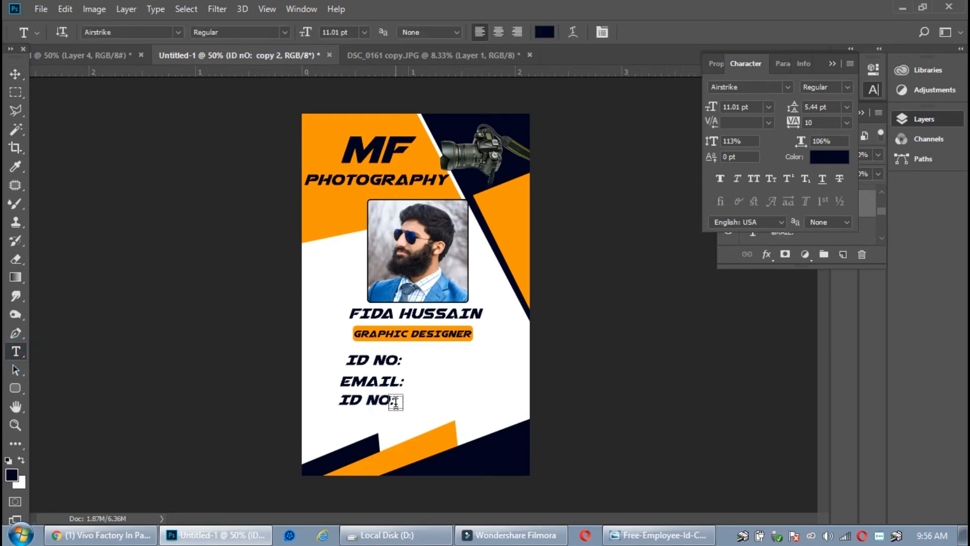
left_click(655, 31)
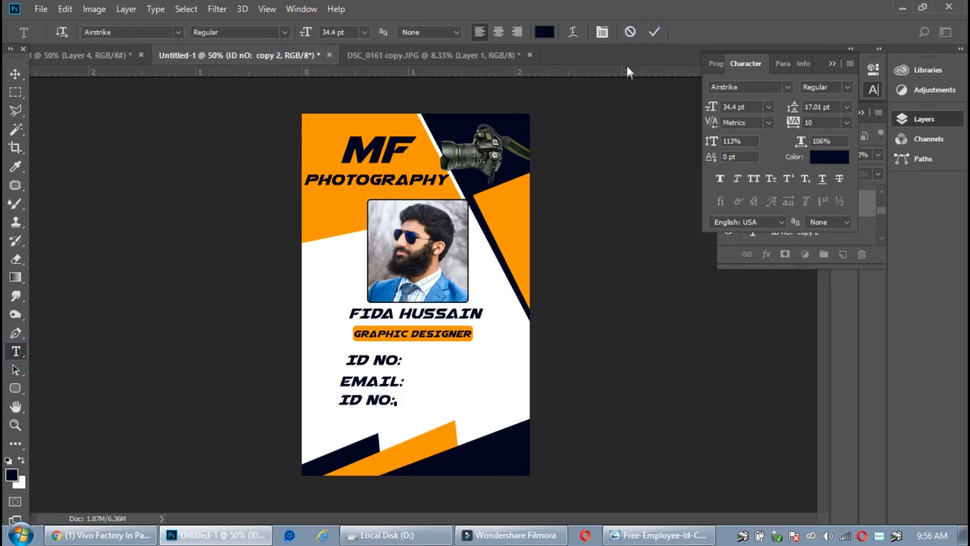
left_click(393, 401)
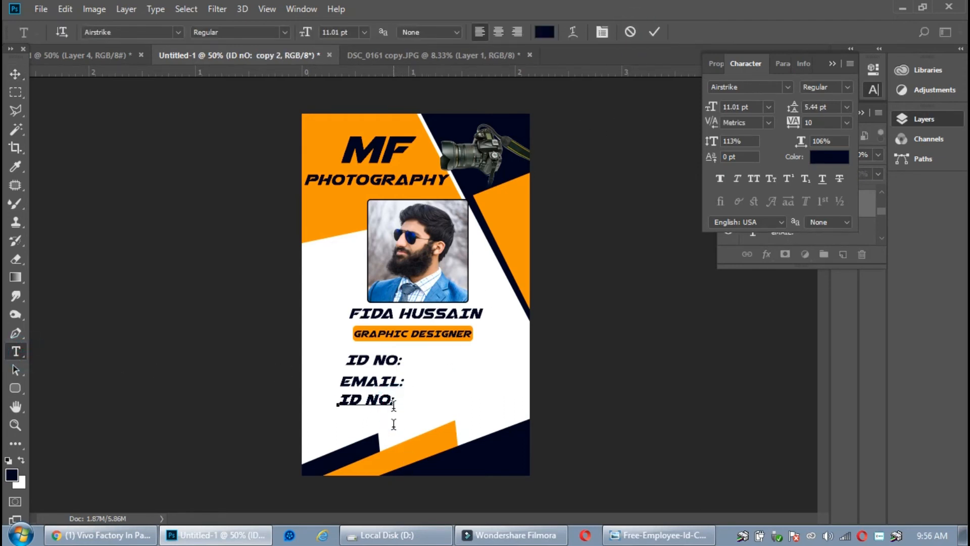
key("BackSpace")
key("BackSpace")
key("BackSpace")
key("BackSpace")
key("BackSpace")
key("BackSpace")
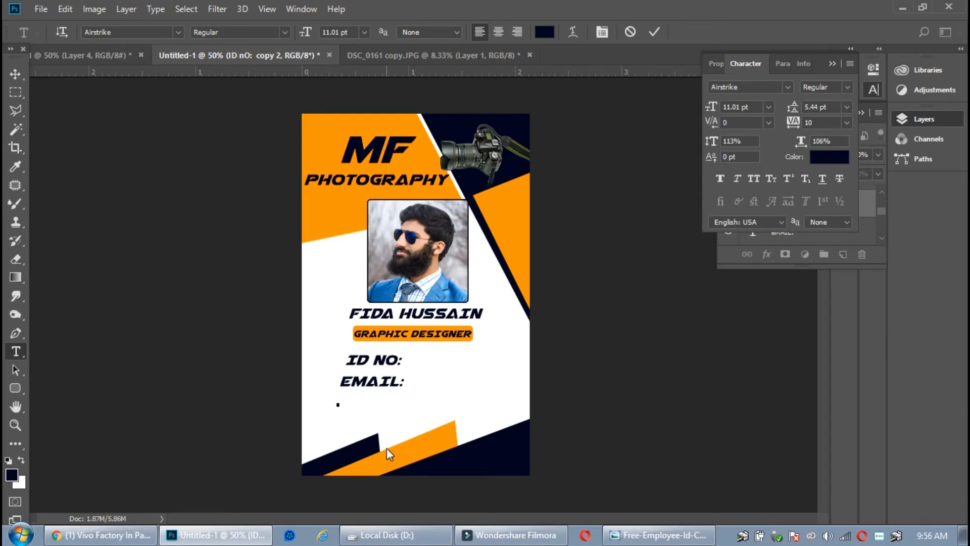
left_click(99, 57)
Replace the lower 'ID NO:' text with 'BLOOD GROUP'
left_click(207, 54)
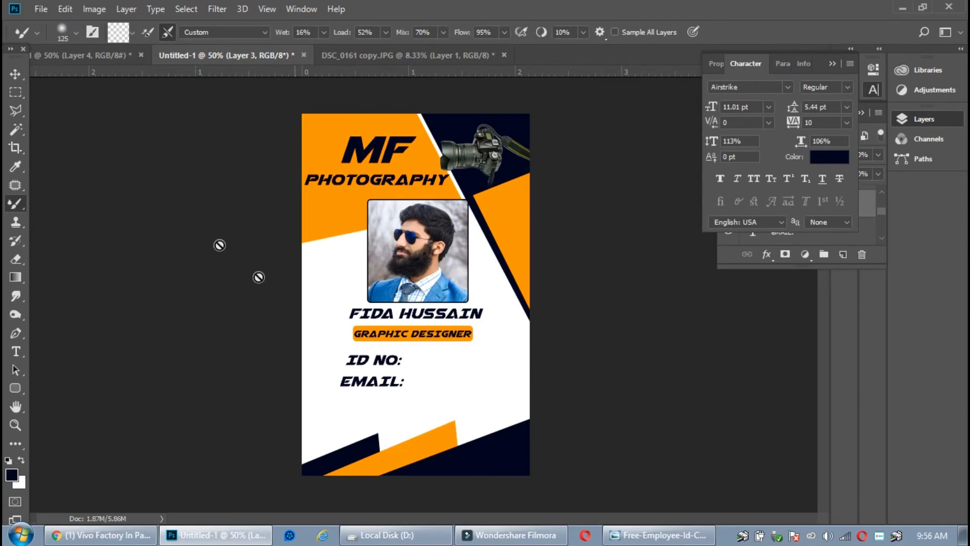
left_click(343, 404)
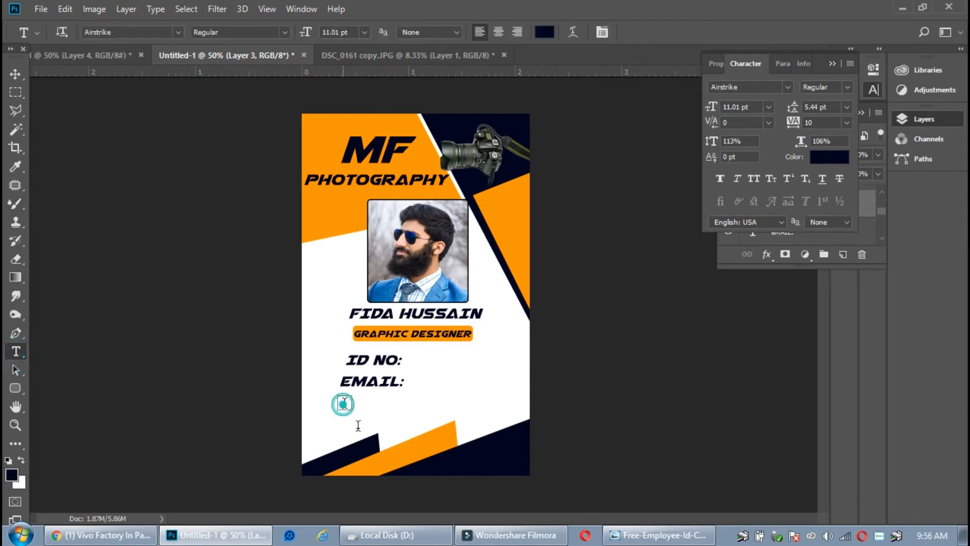
left_click(635, 33)
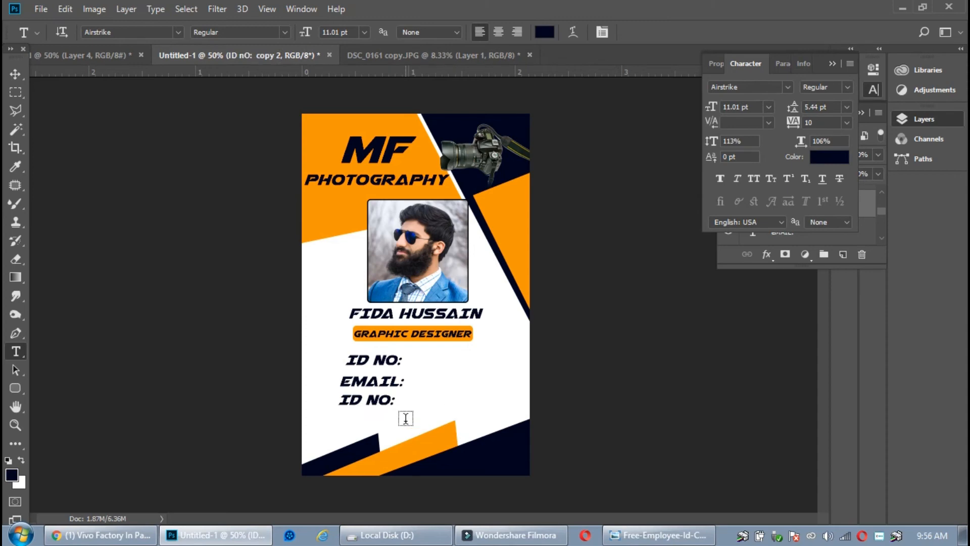
left_click_drag(397, 401, 337, 389)
type("BLOOD")
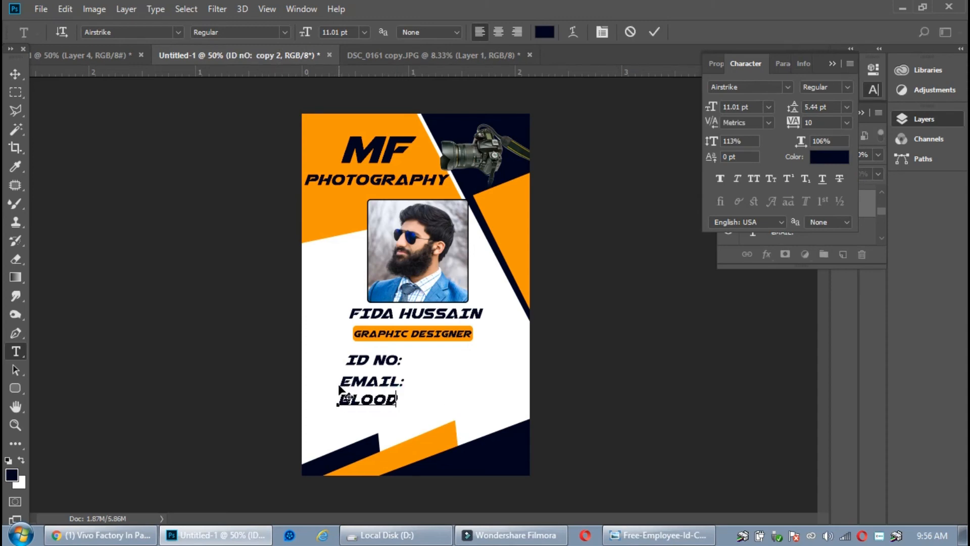
type(" GROUP")
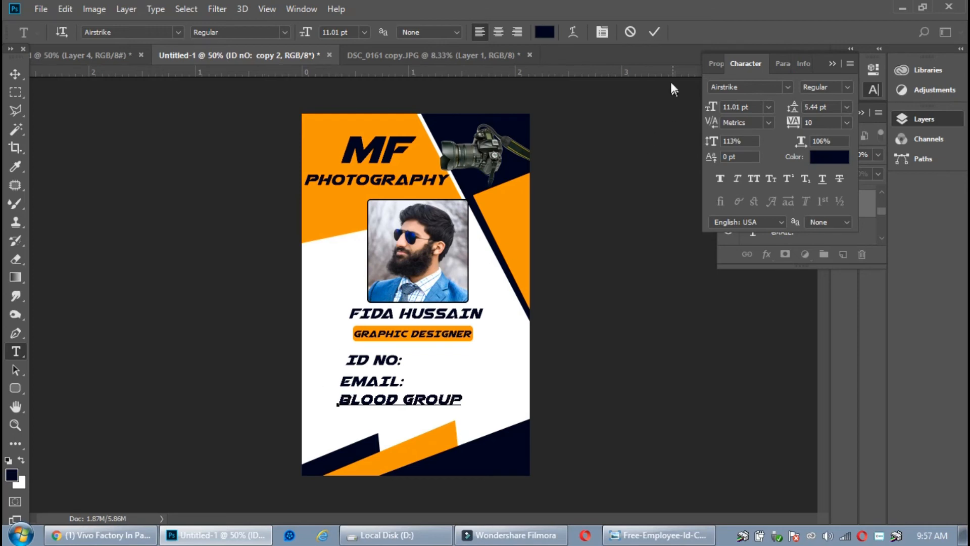
left_click(654, 32)
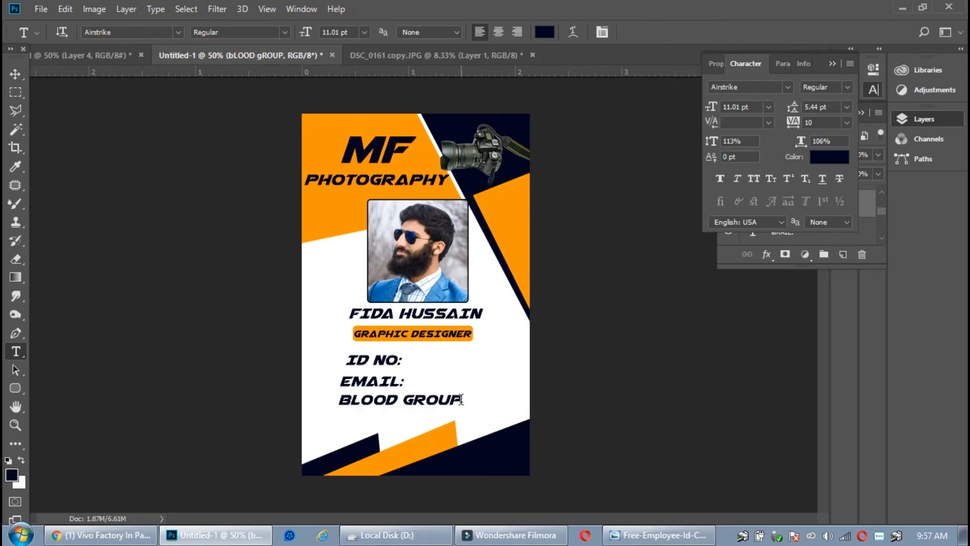
Add a colon after BLOOD GROUP and delete the mistyped value, leaving 'BLOOD GROUP:'
left_click(462, 399)
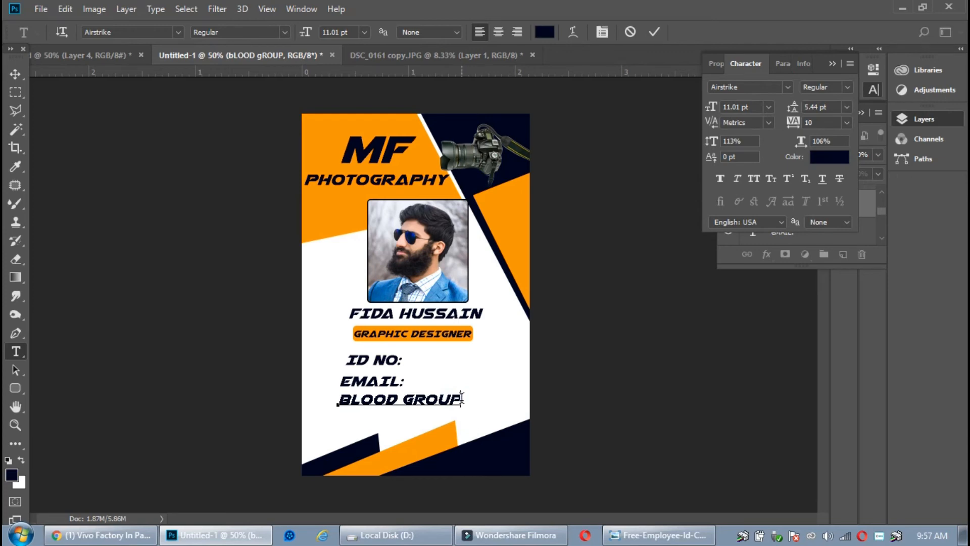
type(":")
key("BackSpace")
type("A+IEV")
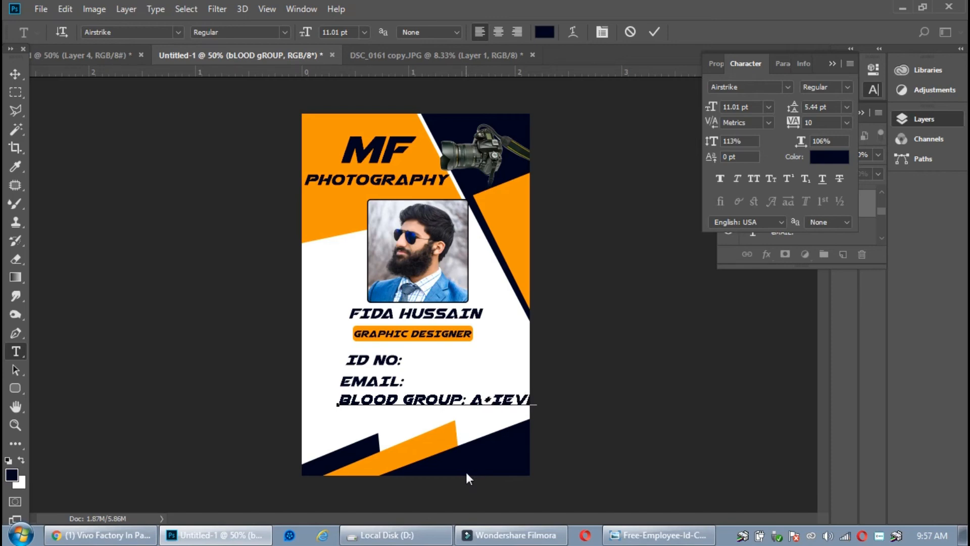
left_click_drag(545, 401, 481, 407)
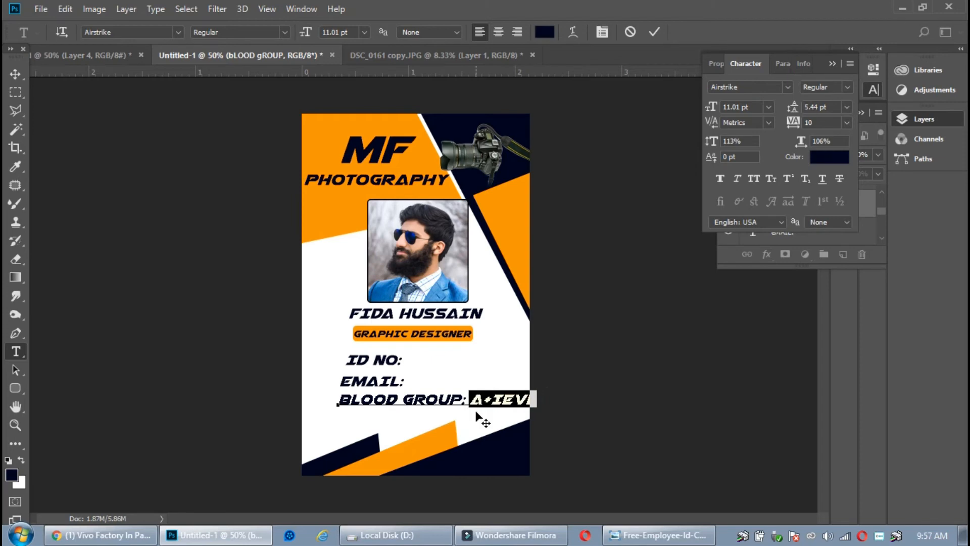
key("BackSpace")
key("BackSpace")
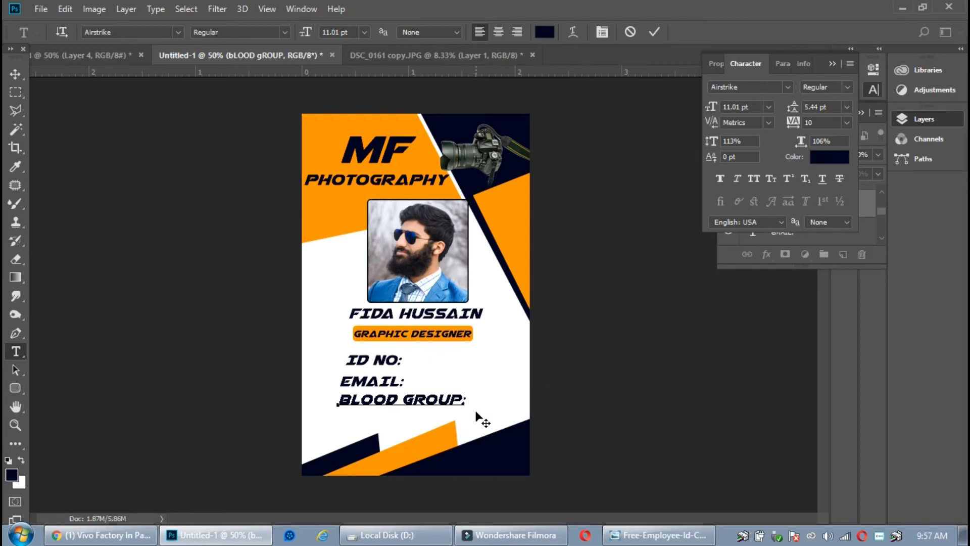
left_click(655, 32)
left_click(16, 73)
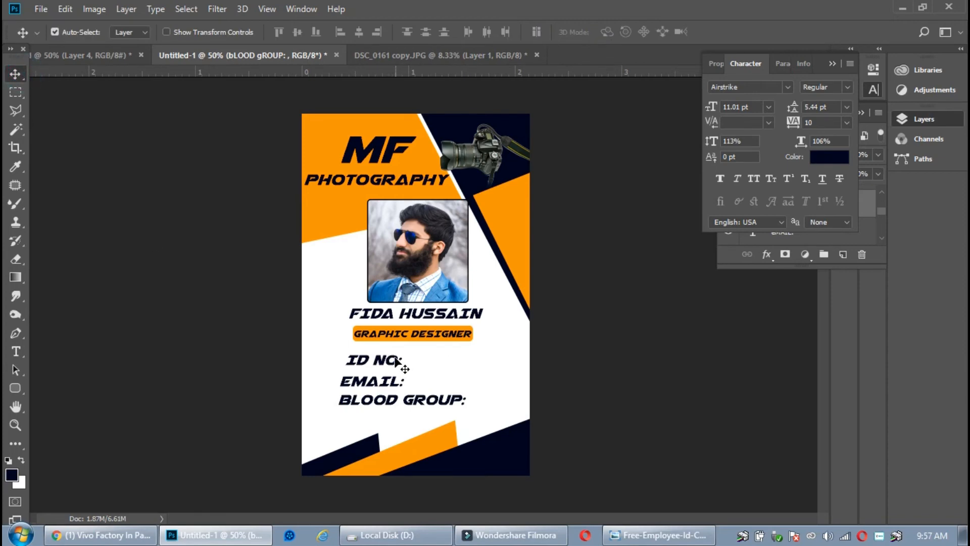
Nudge the 'ID NO:' label and type the employee's ID number after it
mouse_move(394, 361)
left_mouse_down()
mouse_move(386, 365)
mouse_move(392, 359)
left_mouse_up()
left_click(468, 361)
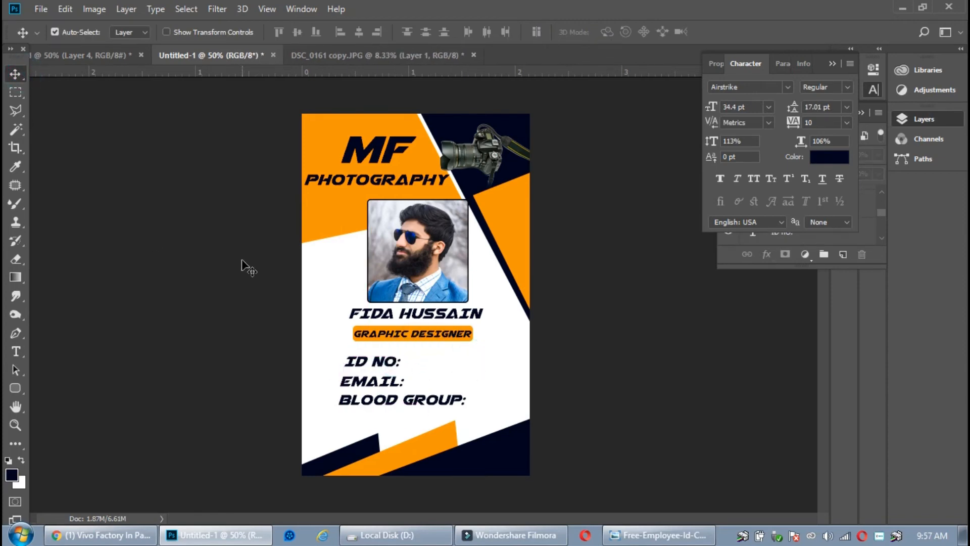
left_click(15, 351)
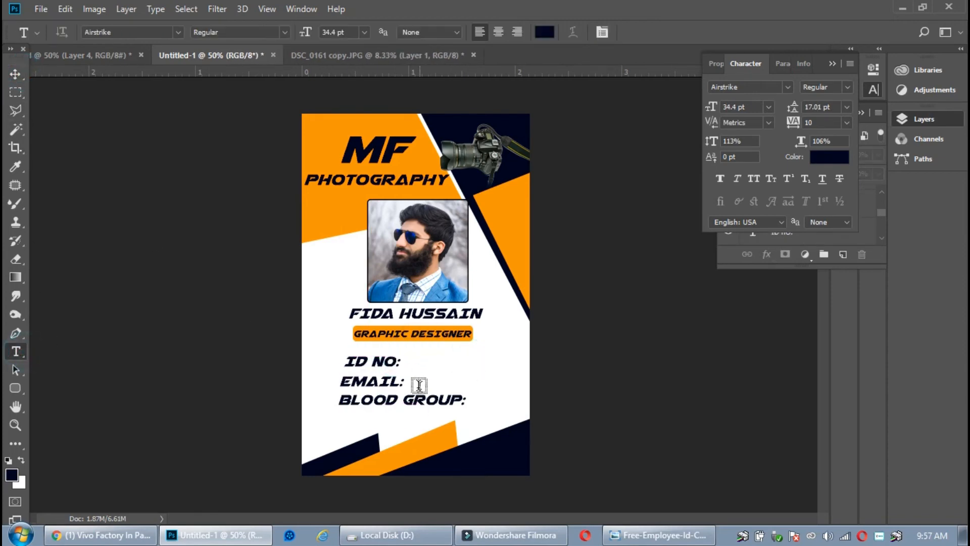
left_click(401, 363)
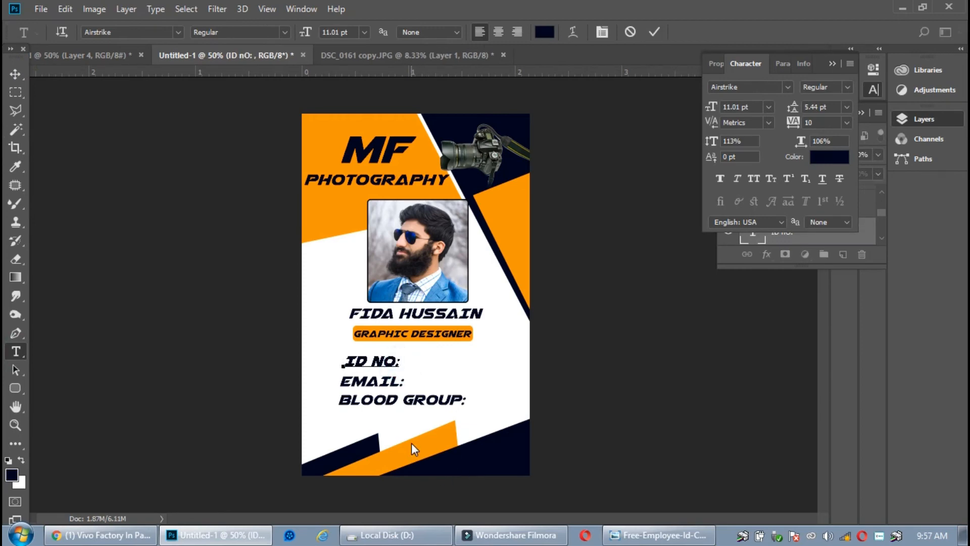
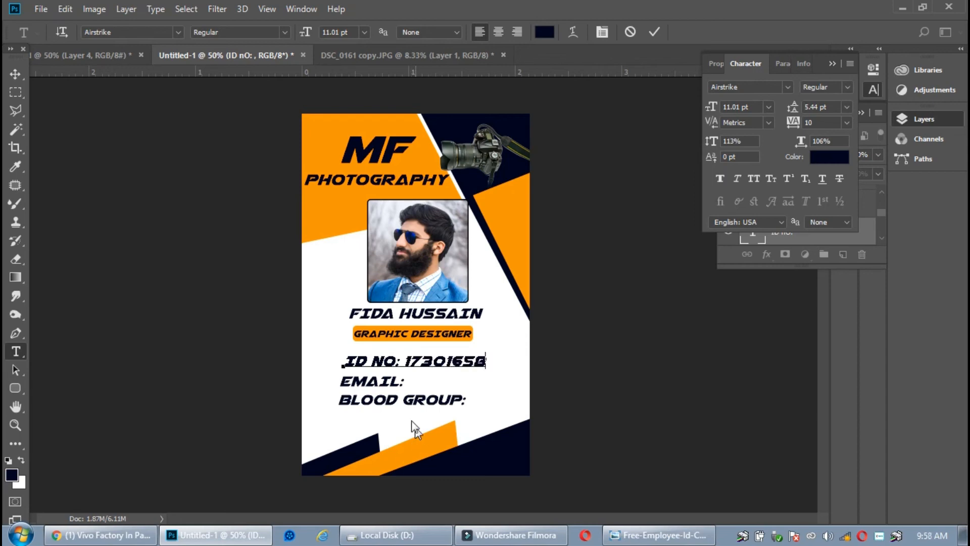
left_click(655, 32)
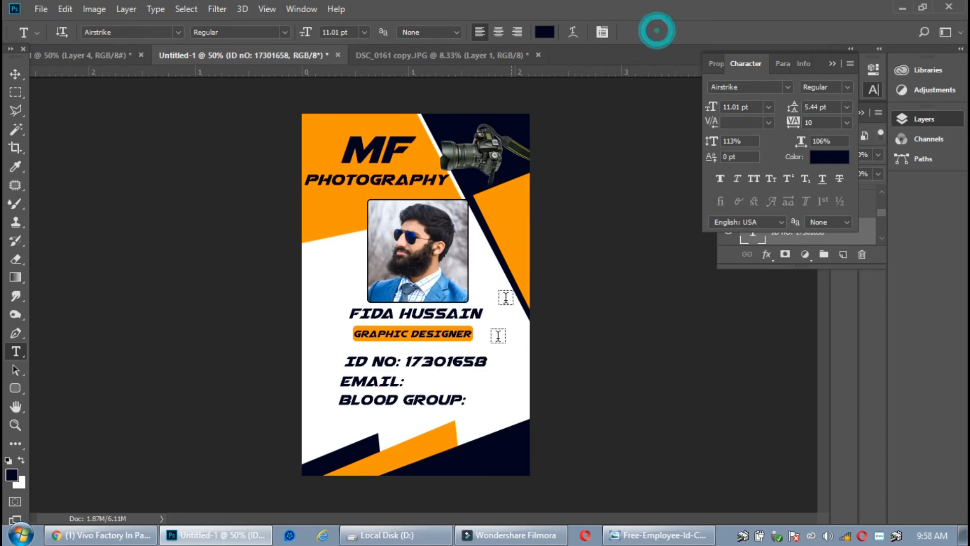
Add 'MY FAVOURITE' after 'EMAIL:' and 'A' after 'BLOOD GROUP:'
left_click(404, 380)
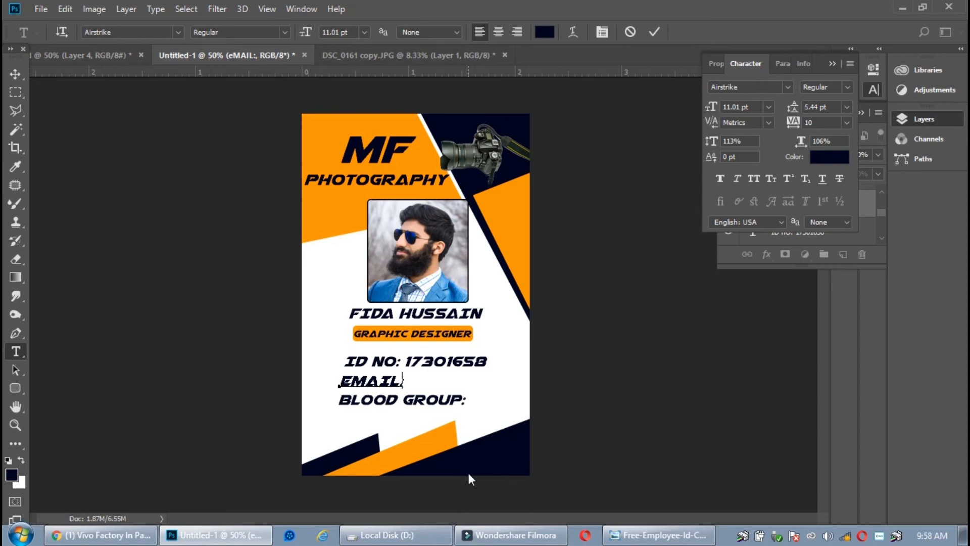
type("M")
type("Y FAV")
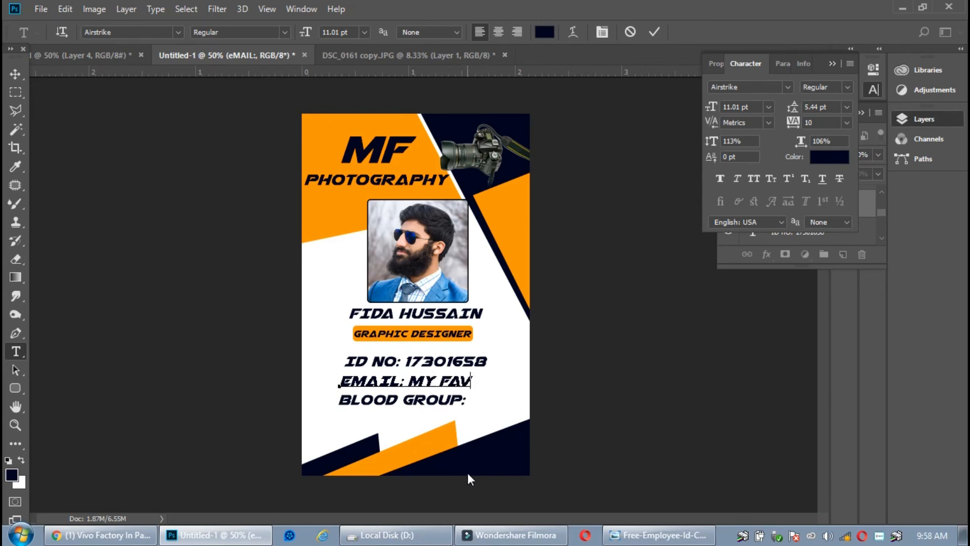
type("OURITE")
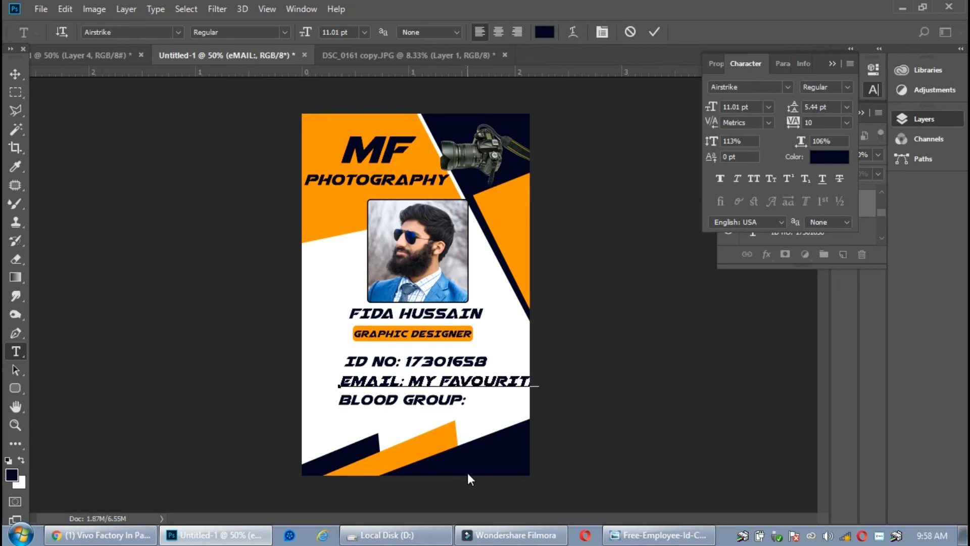
left_click(654, 32)
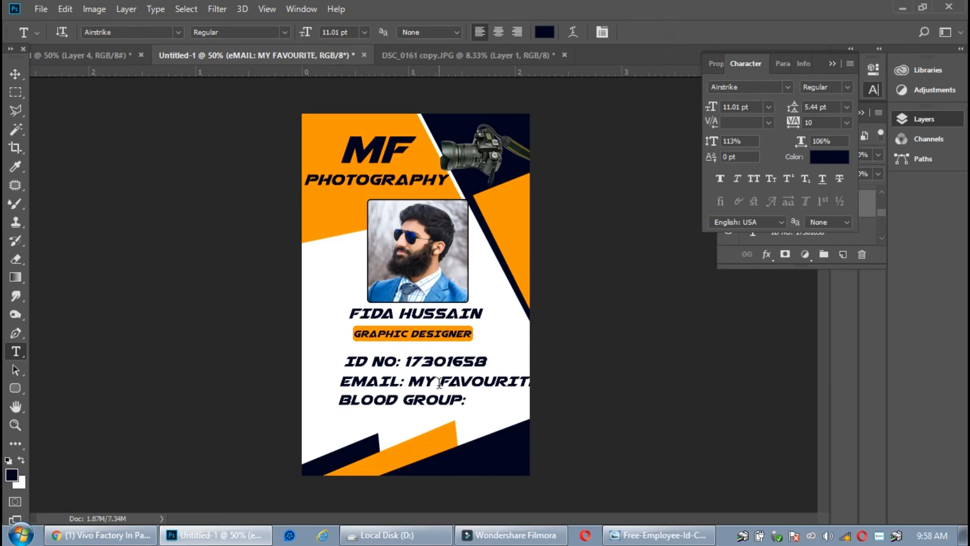
left_click(526, 381)
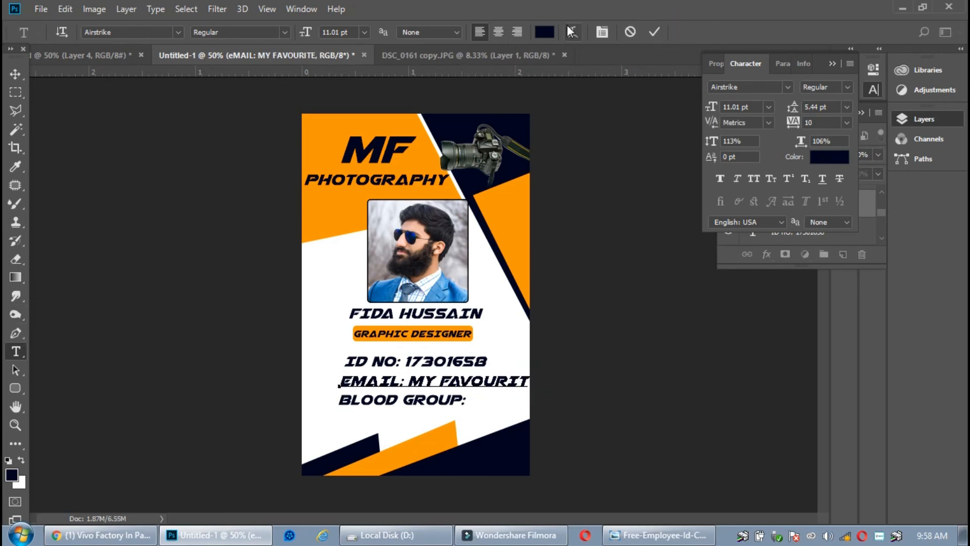
left_click(663, 32)
left_click(464, 399)
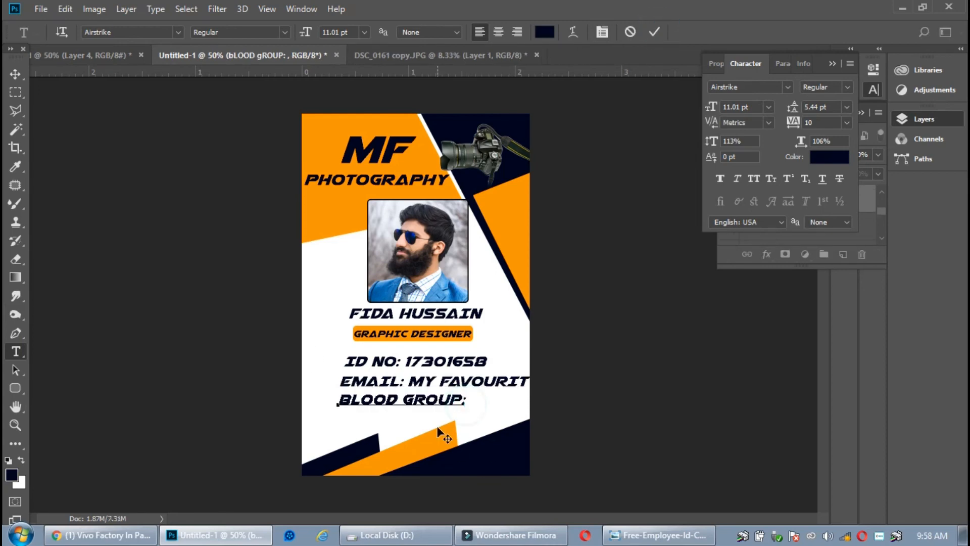
type("A")
left_click(654, 31)
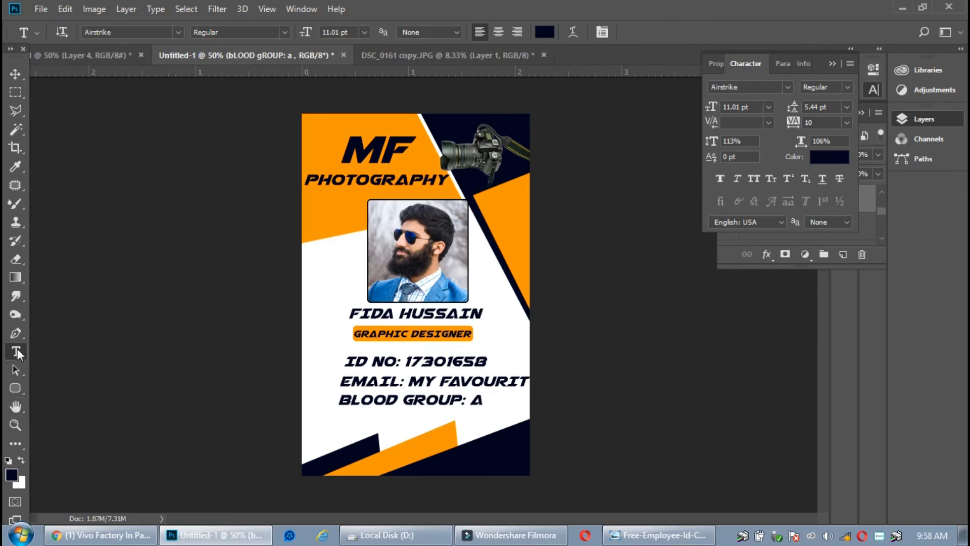
left_click(16, 388)
left_click_drag(353, 432, 467, 453)
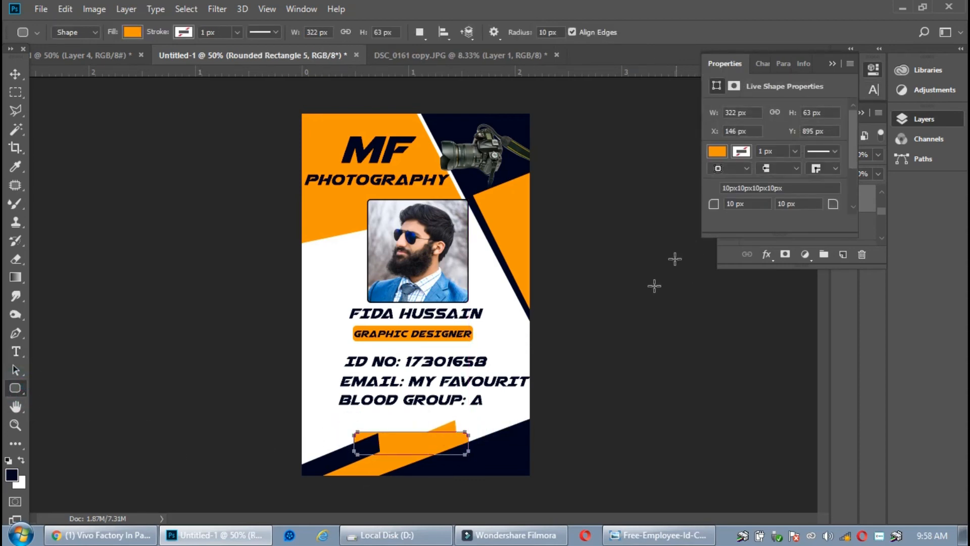
left_click(15, 74)
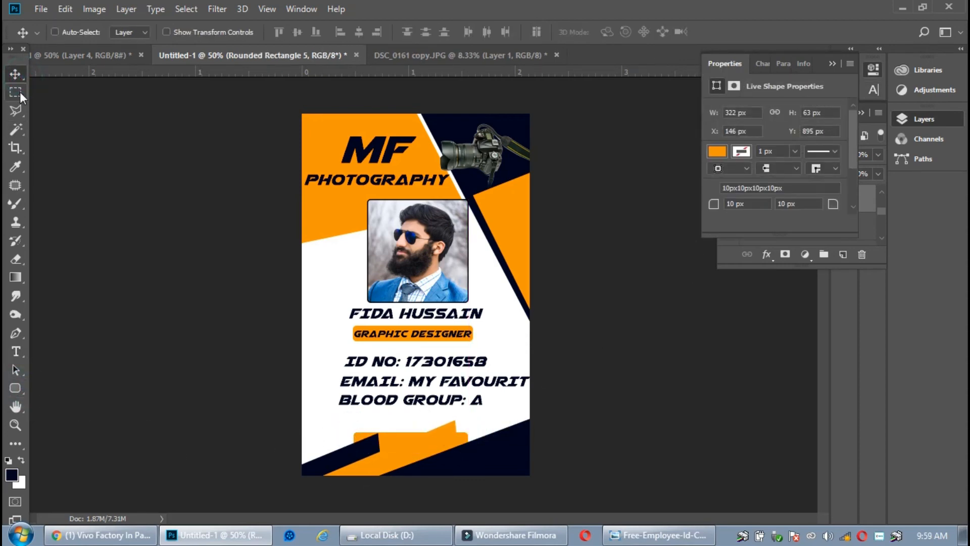
key("Delete")
left_click(18, 353)
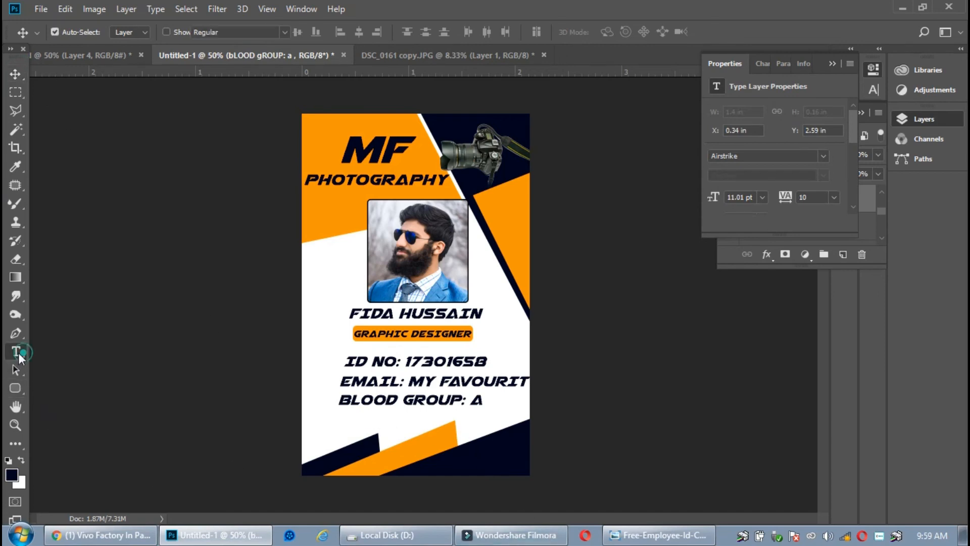
left_click(351, 434)
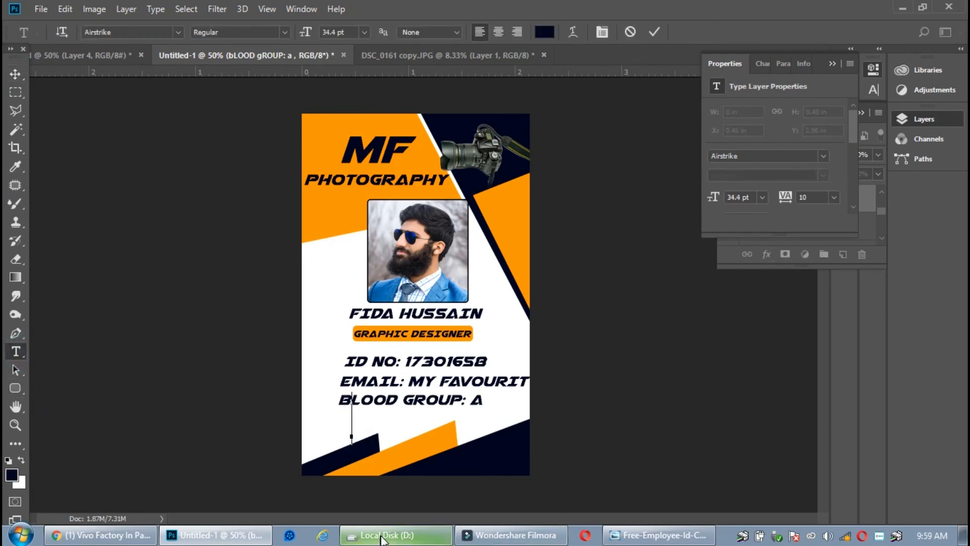
left_click(111, 55)
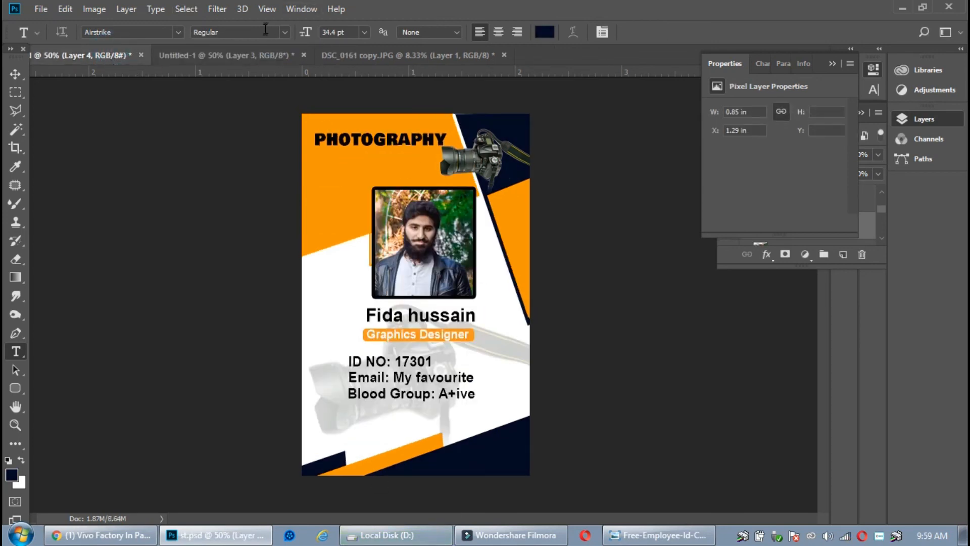
left_click(251, 56)
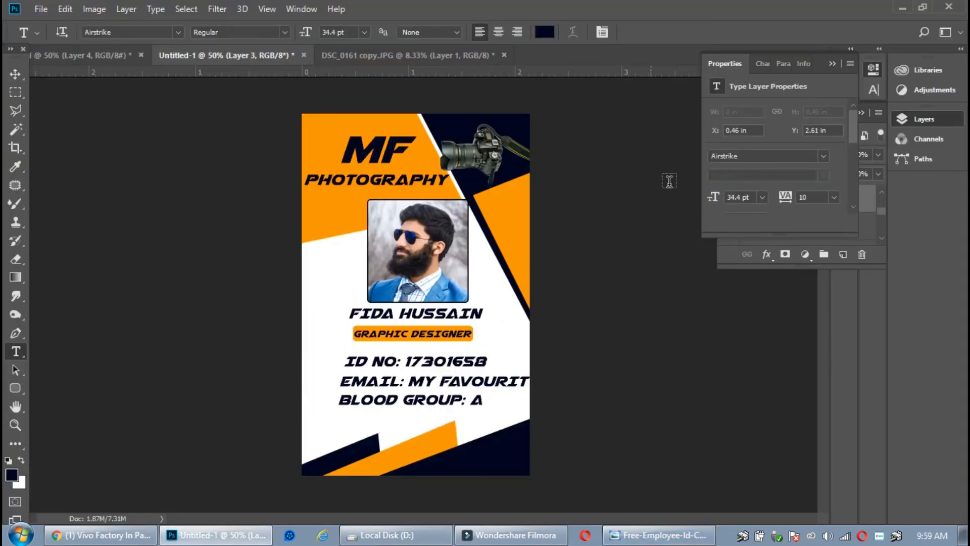
left_click(15, 73)
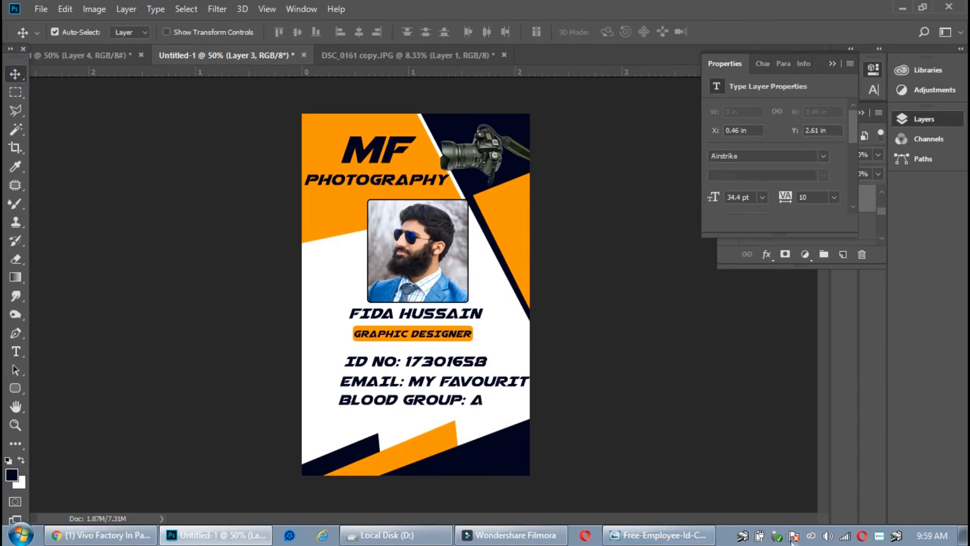
right_click(873, 540)
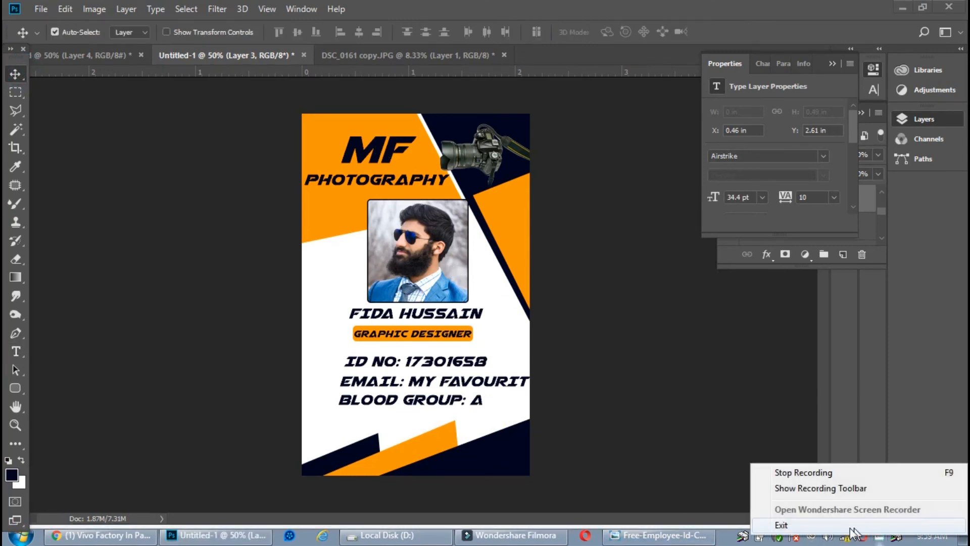
left_click(803, 473)
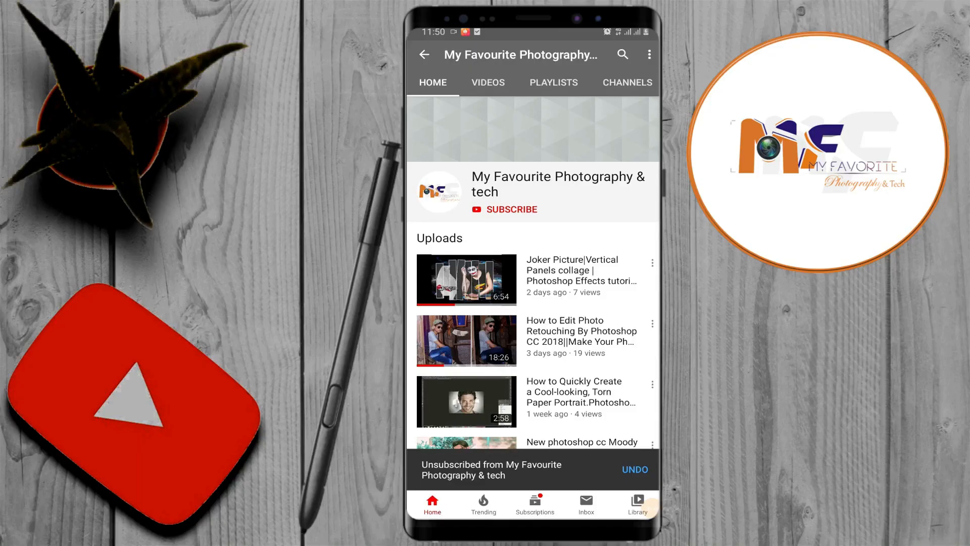